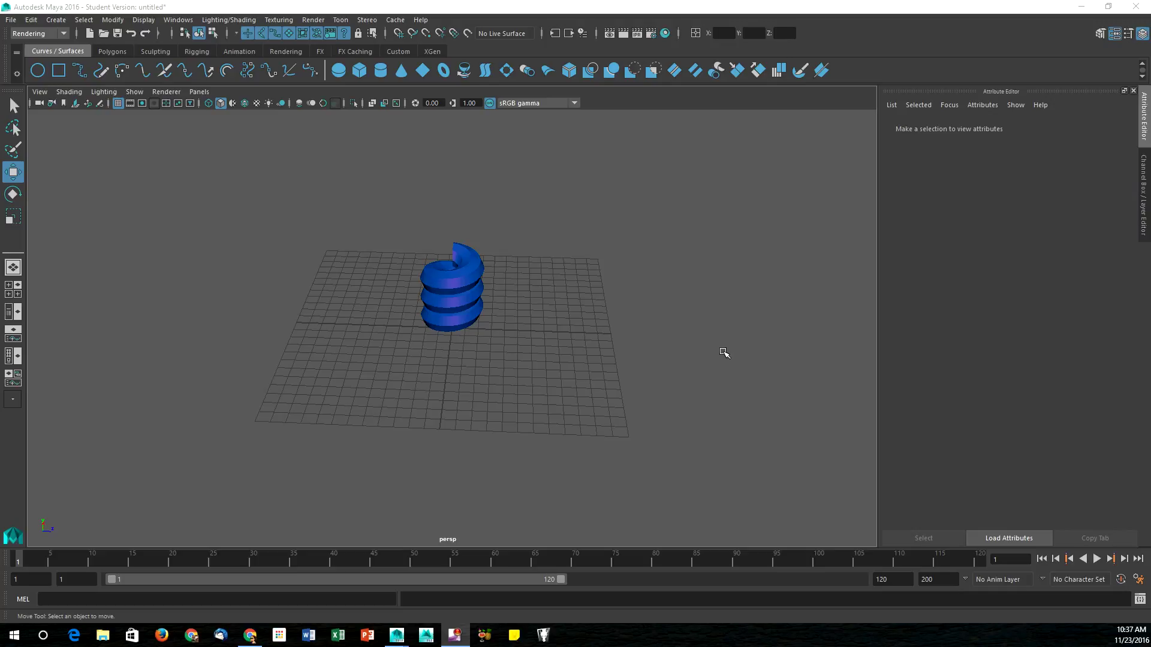
Frame the whole helix from a low side angle, close enough to nearly fill the perspective view.
left_click_drag(575, 384, 467, 326, "alt")
left_click_drag(559, 342, 336, 331, "alt")
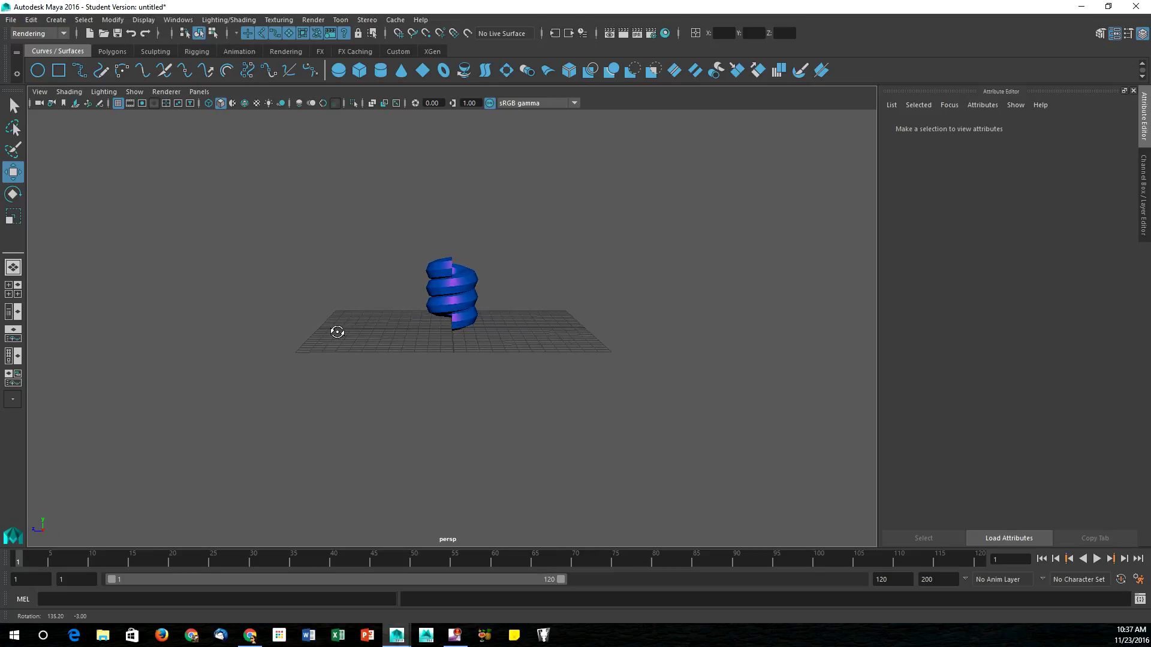
right_click_drag(431, 324, 459, 328, "alt")
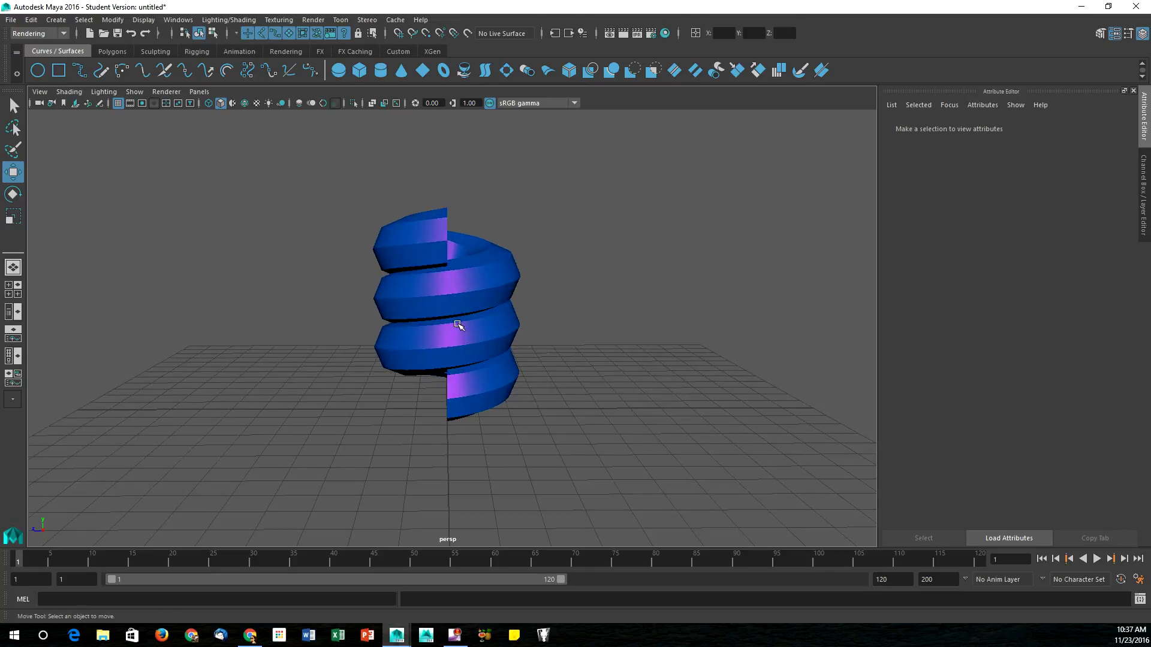
left_click_drag(491, 380, 488, 372, "alt")
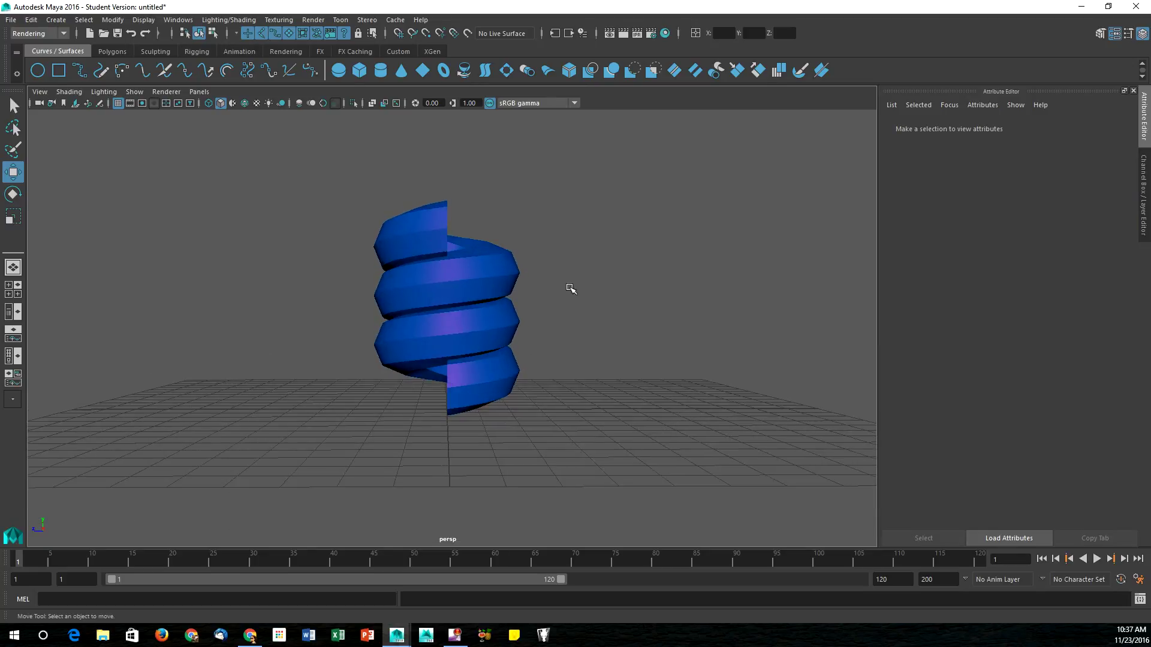
left_click(495, 324)
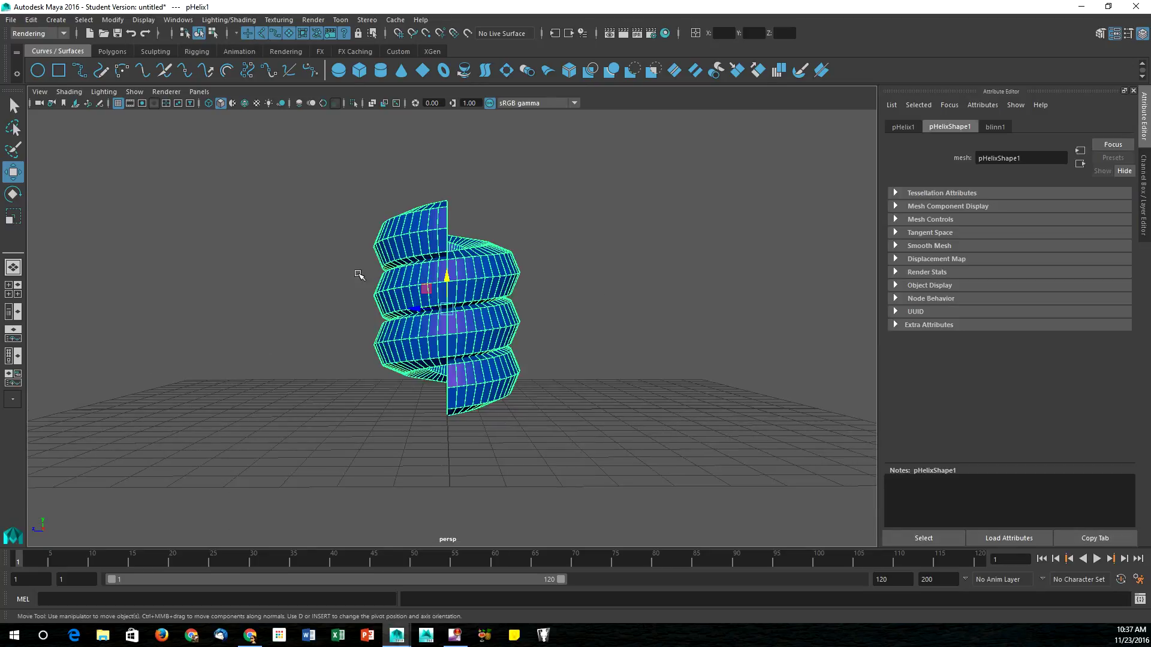
left_click(651, 359)
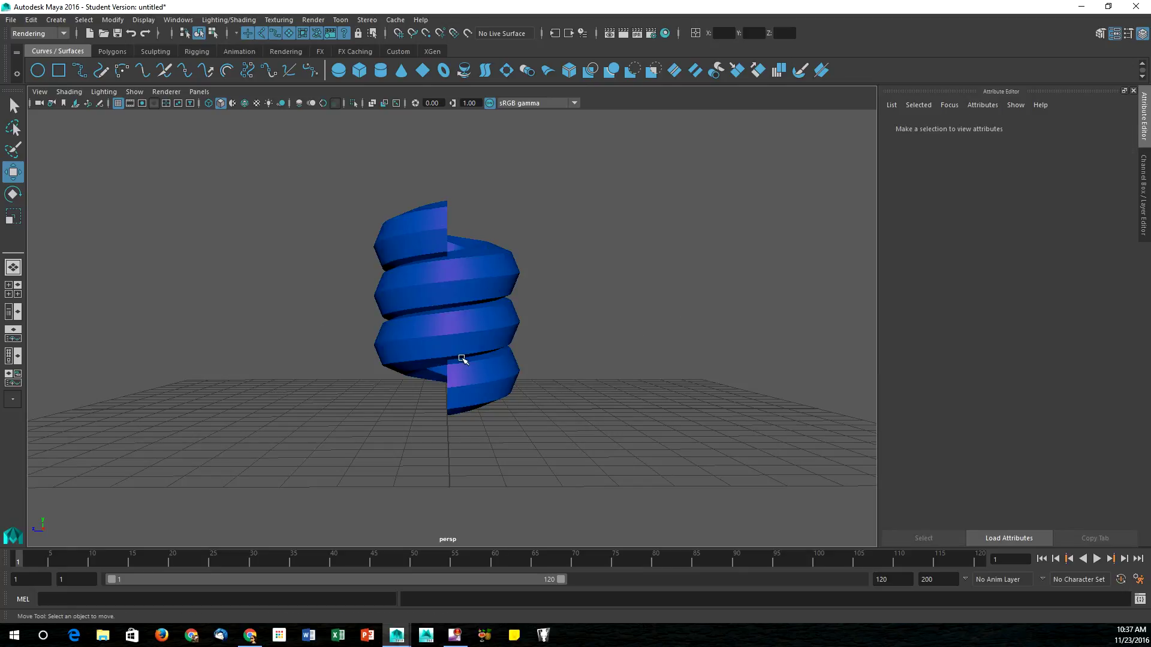
scroll(493, 351, "up", 3)
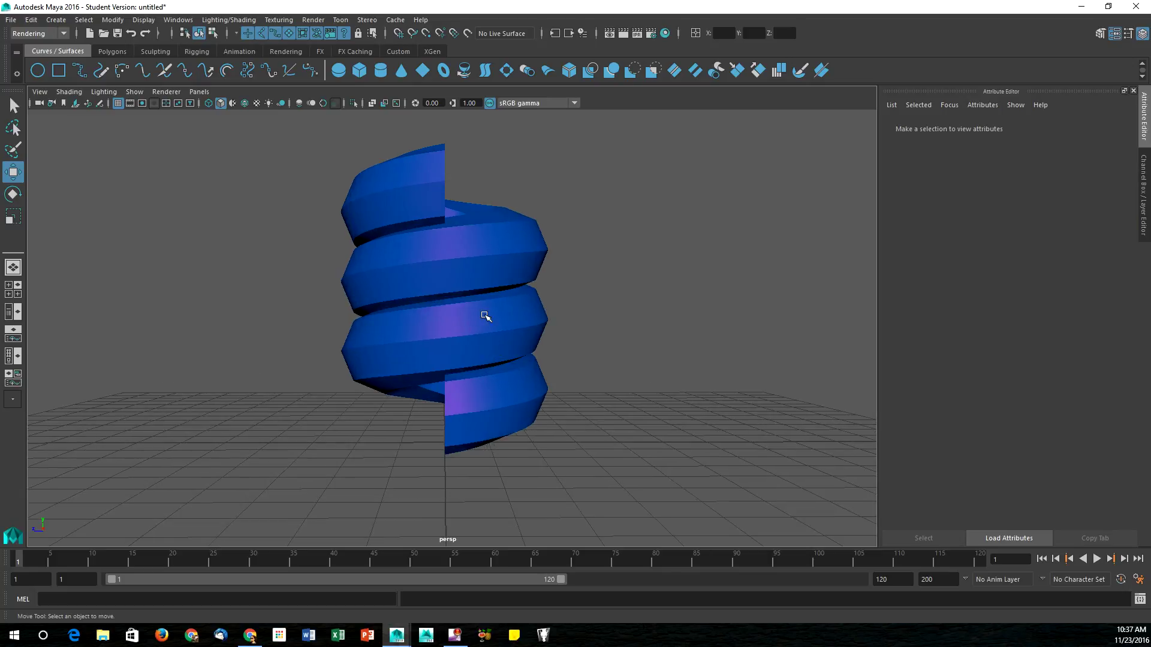
scroll(486, 333, "up", 4)
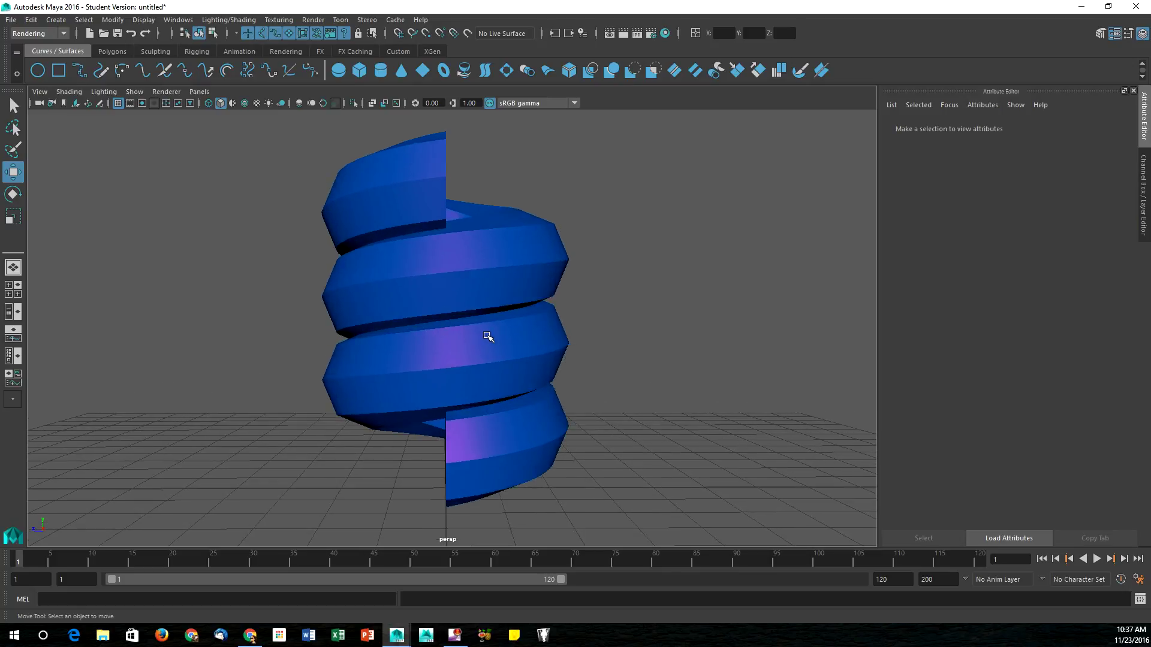
right_click_drag(485, 336, 485, 341, "alt")
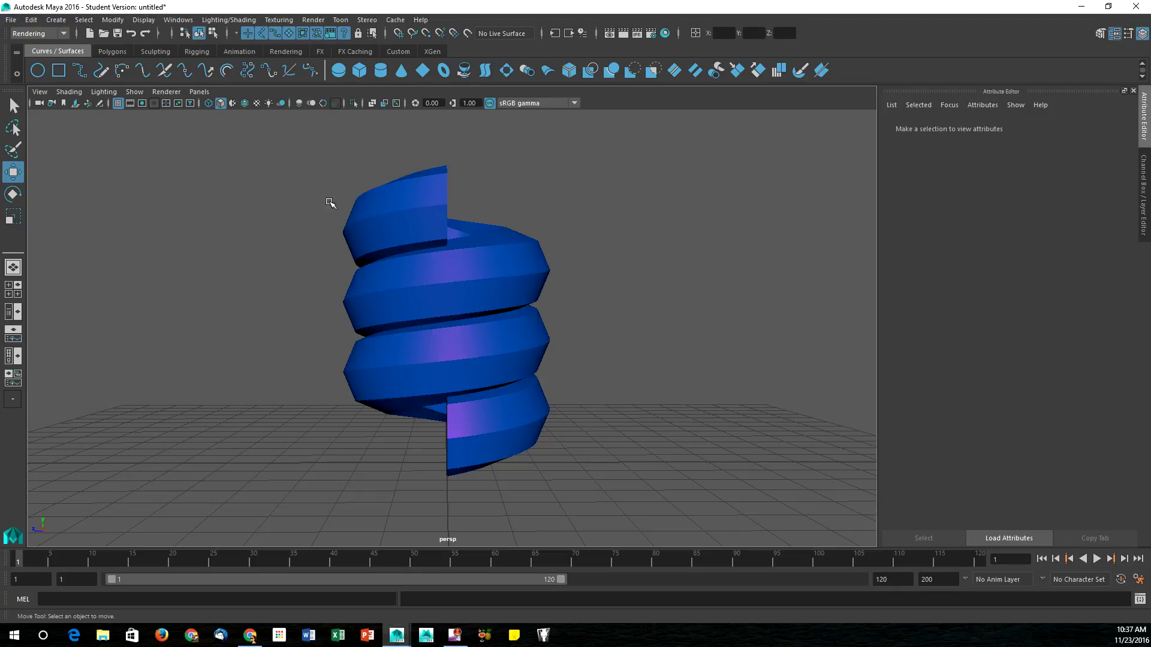
Create a clockwise turntable animation of 120 frames around the selected helix.
left_click(46, 31)
left_click(42, 62)
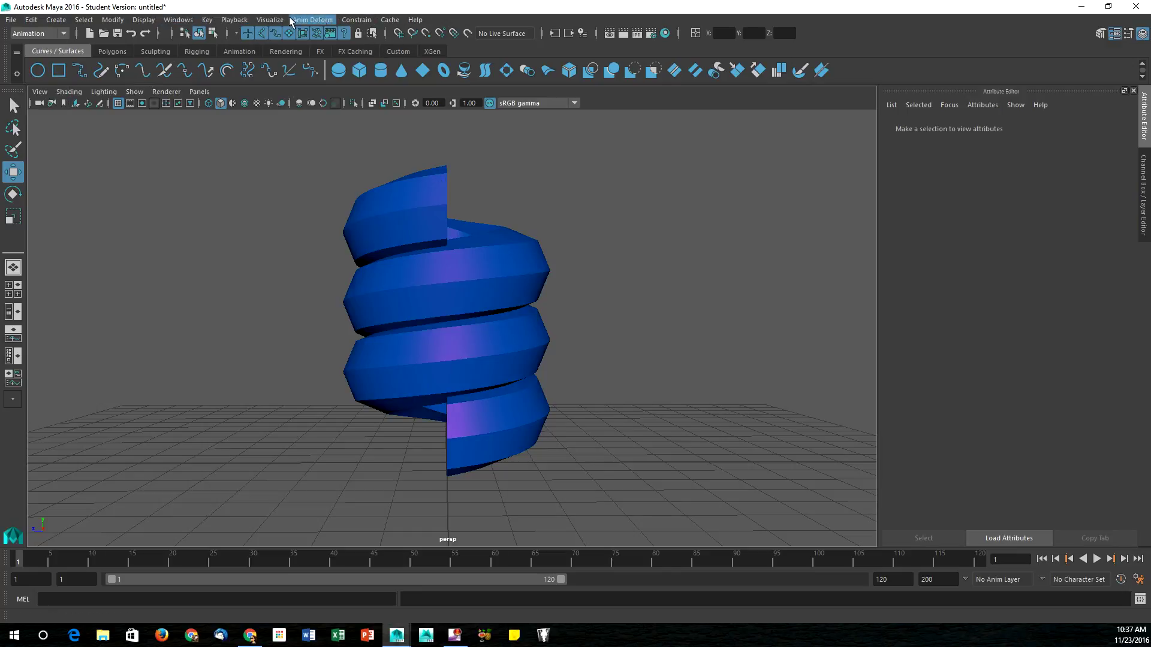
left_click(270, 20)
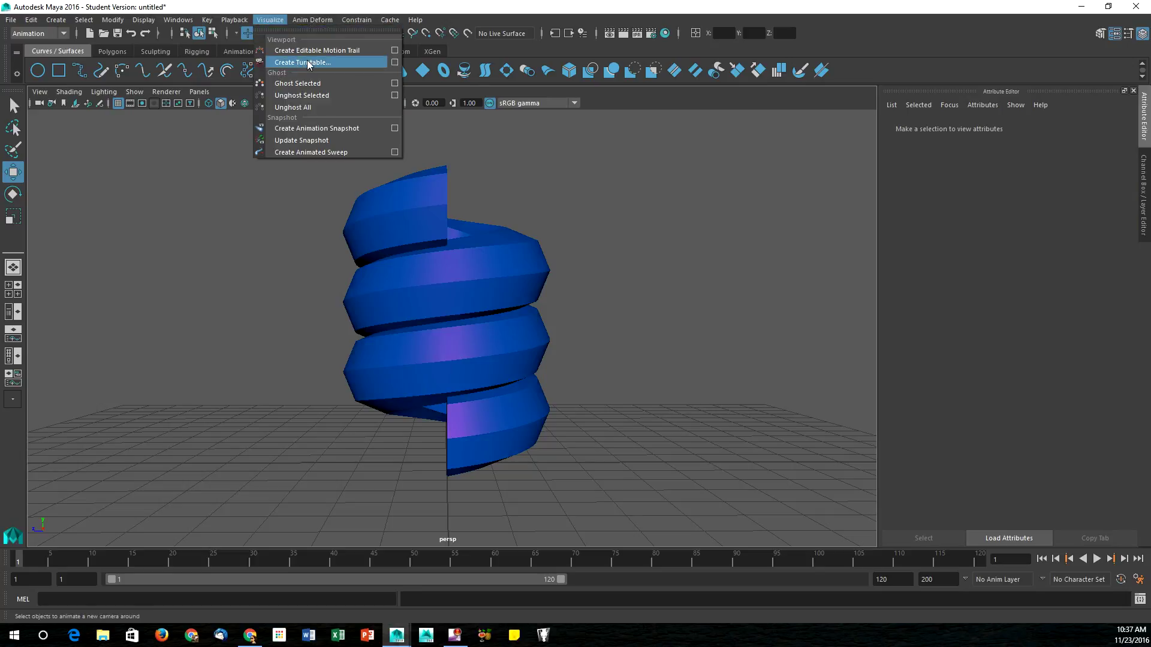
left_click(394, 62)
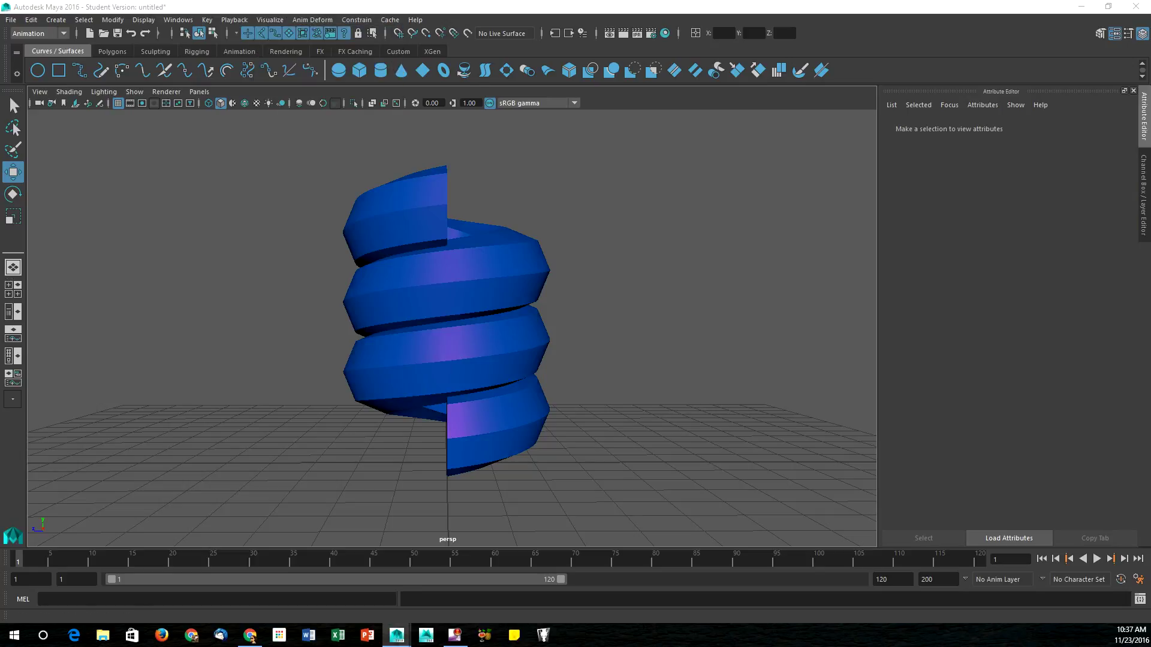
left_click_drag(544, 181, 749, 232)
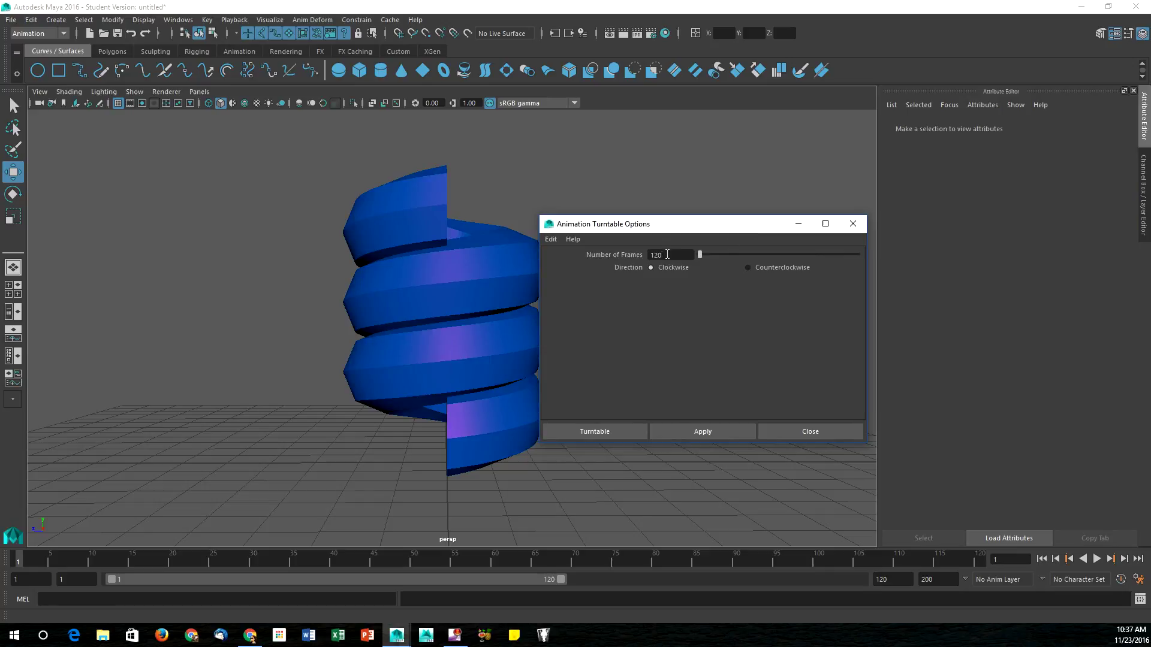
left_click_drag(667, 254, 636, 256)
left_click(671, 253)
left_click(600, 429)
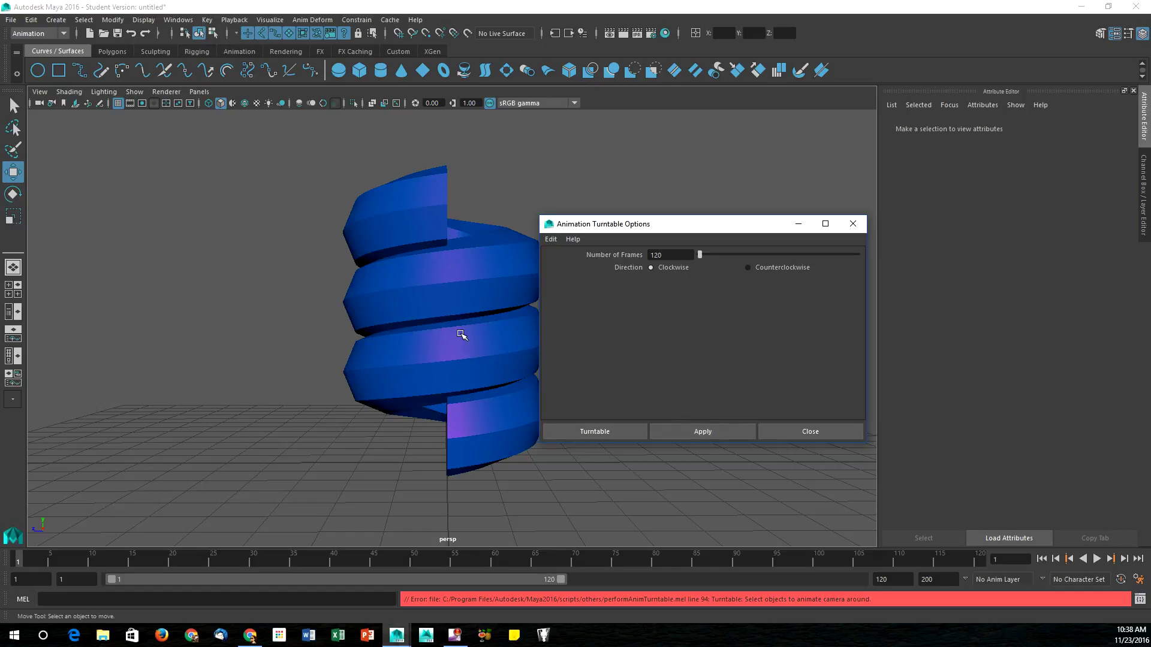
left_click(453, 304)
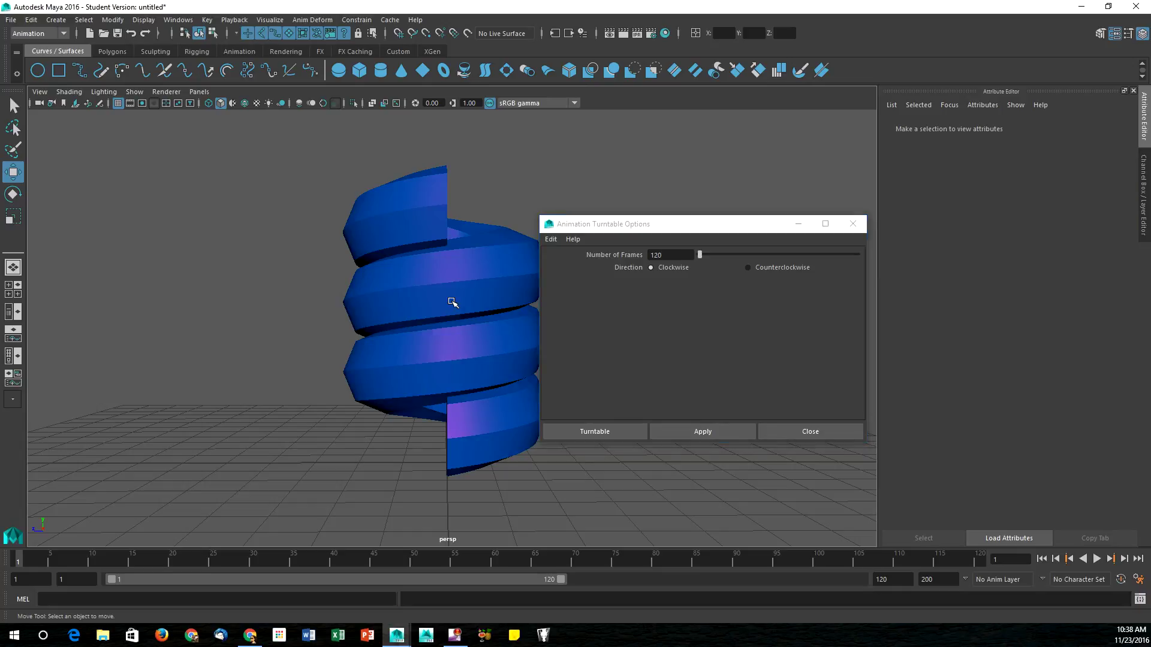
left_click(603, 431)
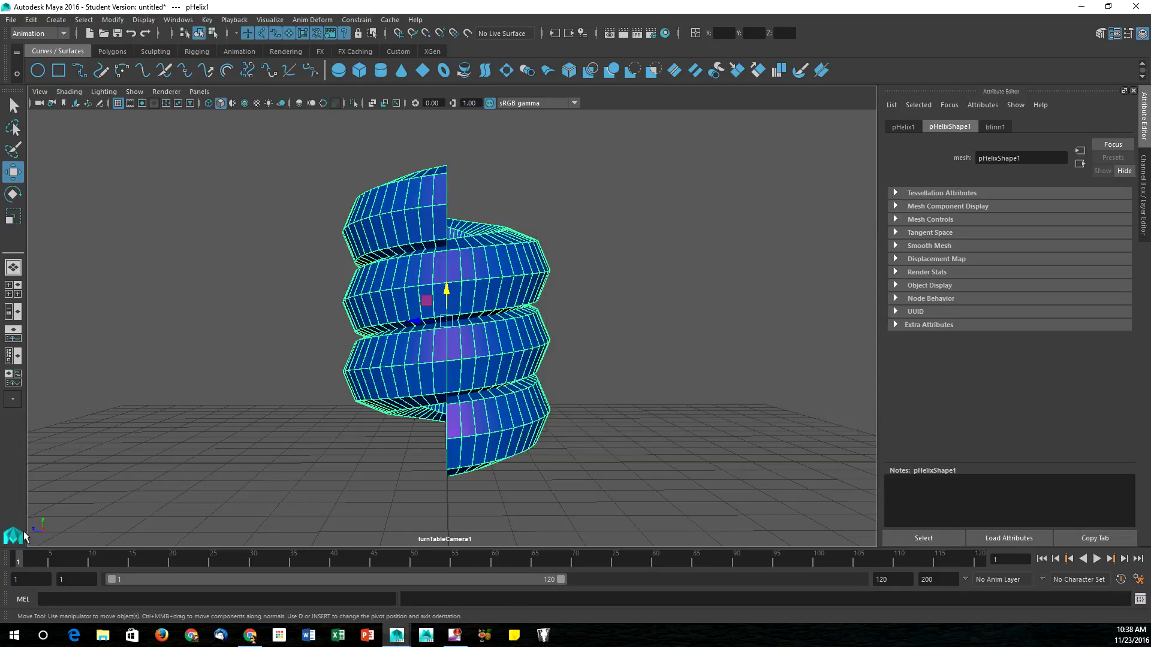
Extend the playback range so that it ends at frame 200.
mouse_move(20, 561)
left_mouse_down()
mouse_move(981, 566)
mouse_move(18, 561)
mouse_move(967, 585)
mouse_move(72, 507)
mouse_move(18, 562)
left_mouse_up()
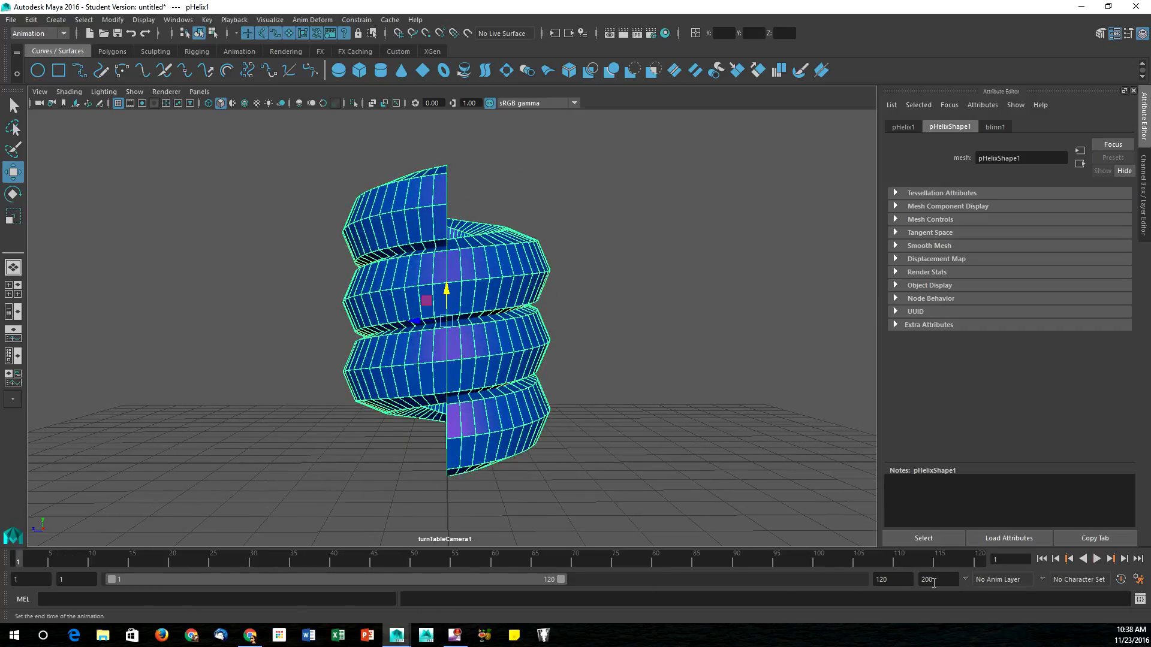
left_click_drag(890, 581, 988, 561)
type("200")
key("Return")
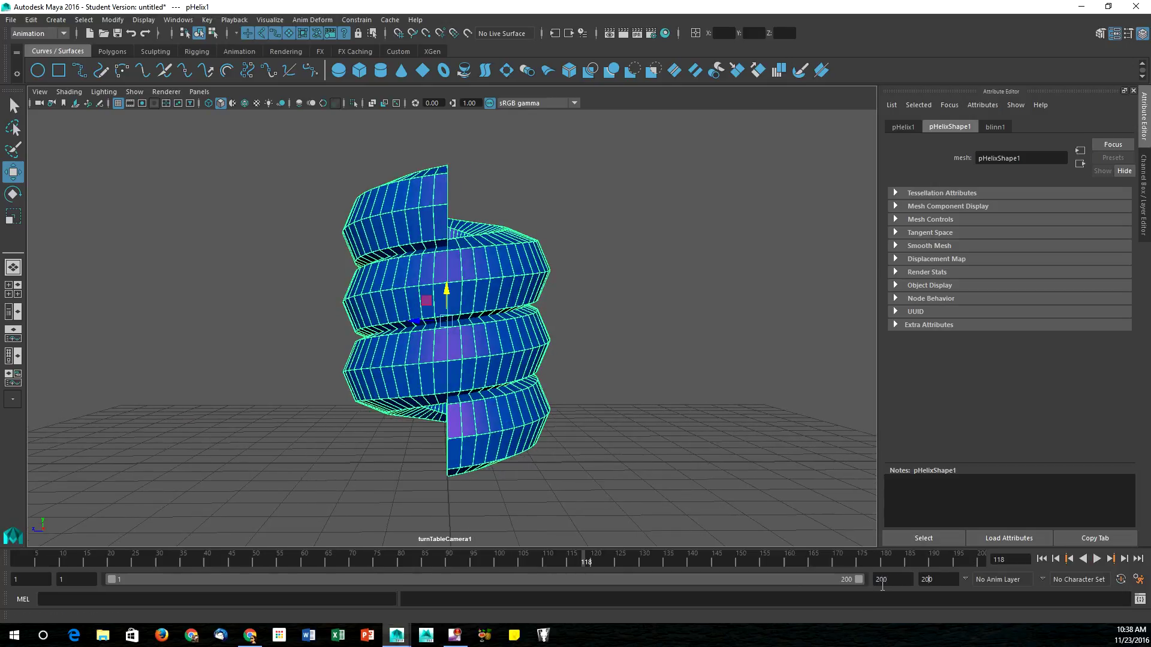
Play and scrub the turntable animation beyond frame 120, return to frame 1 and deselect the helix.
left_click_drag(849, 578, 901, 577)
key("alt+v")
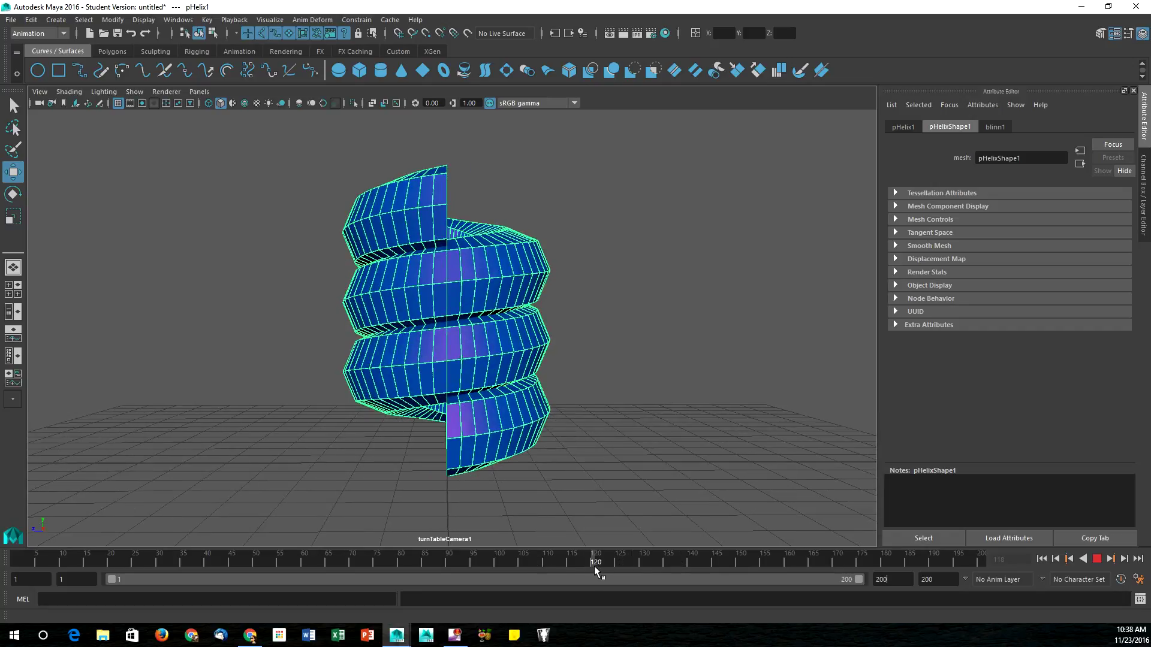
mouse_move(594, 566)
left_mouse_down()
mouse_move(383, 538)
mouse_move(612, 555)
left_mouse_up()
mouse_move(921, 566)
left_mouse_down()
mouse_move(290, 527)
mouse_move(16, 564)
left_mouse_up()
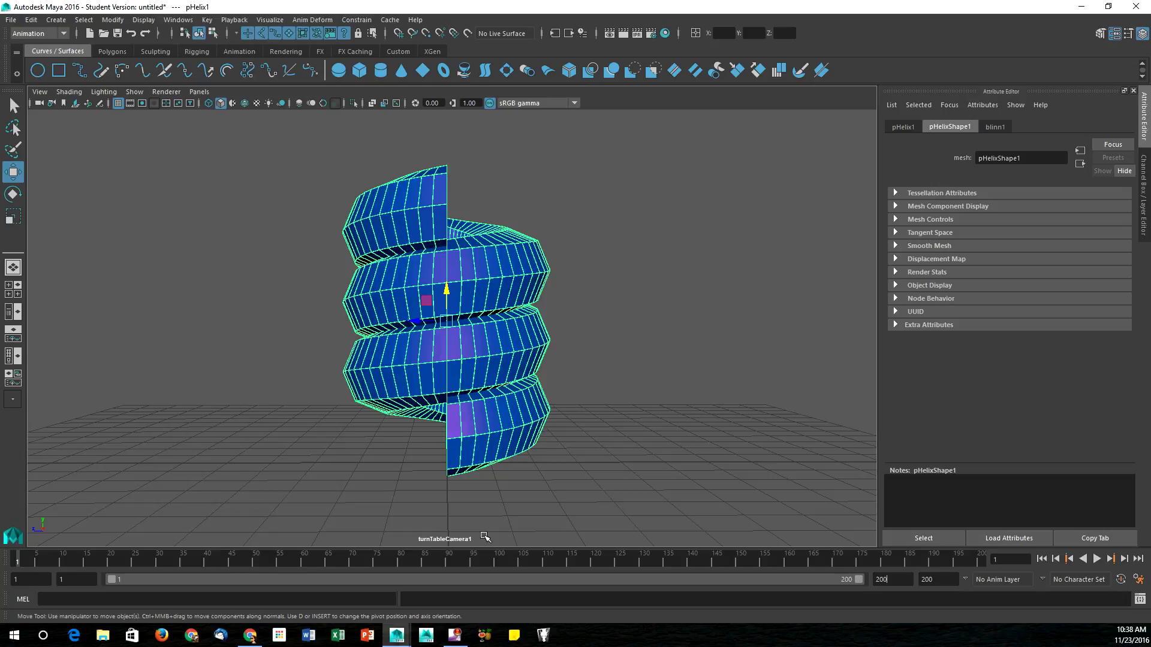
left_click(681, 415)
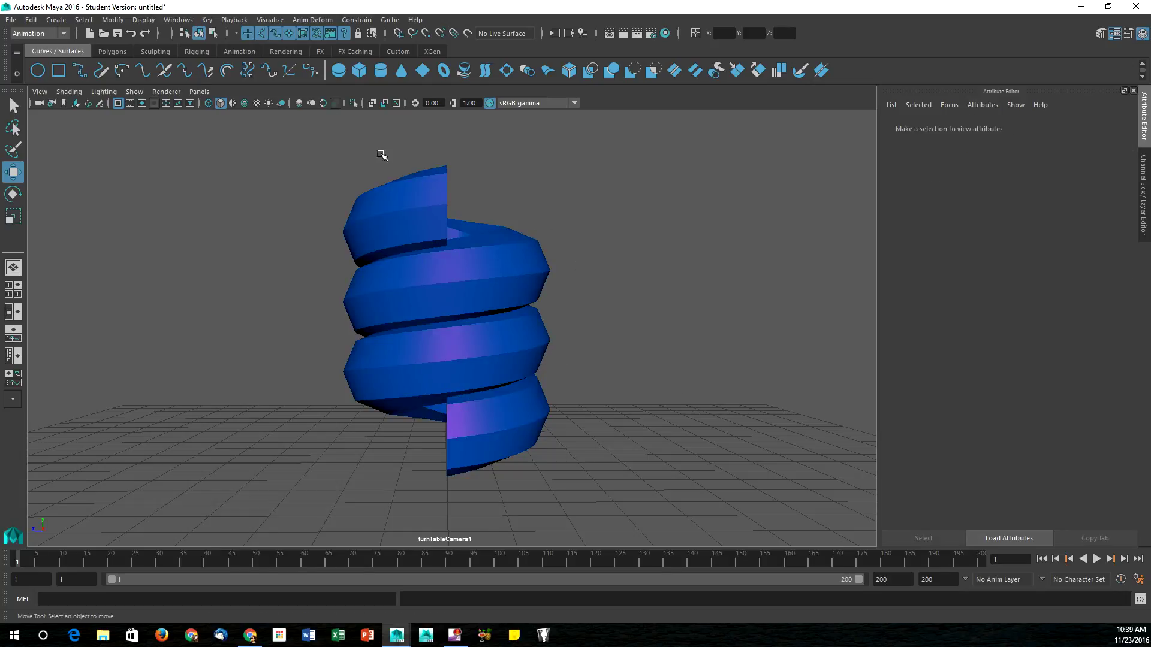
Inspect the turntable camera's group in the Outliner, then close it and clear the selection.
left_click(174, 22)
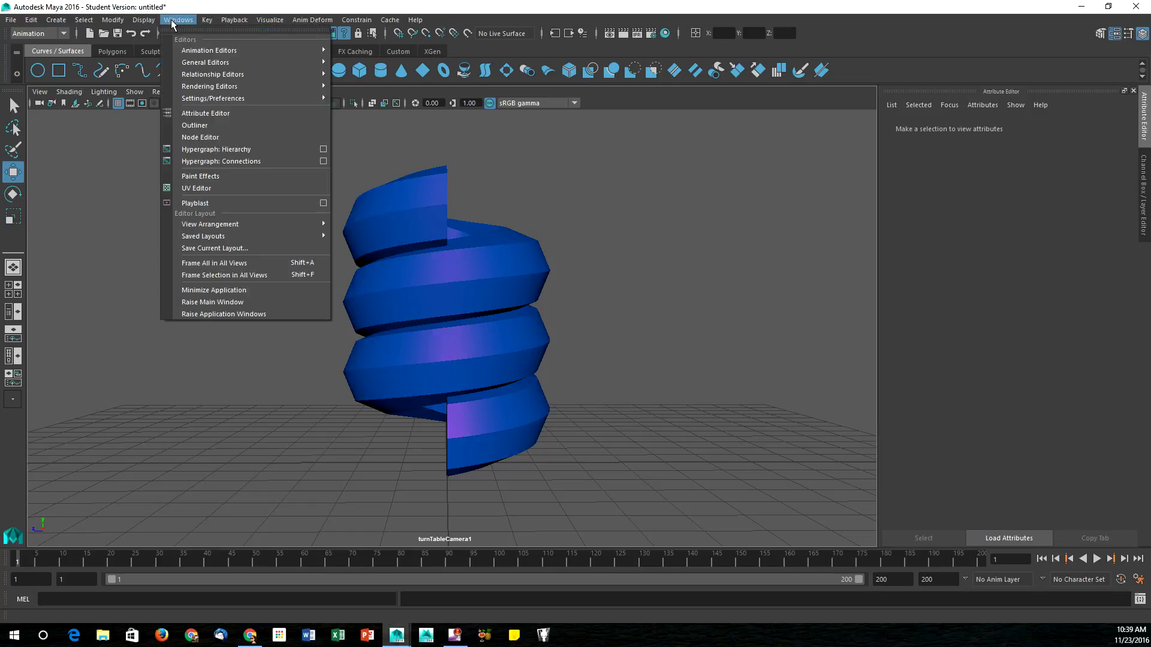
left_click(194, 125)
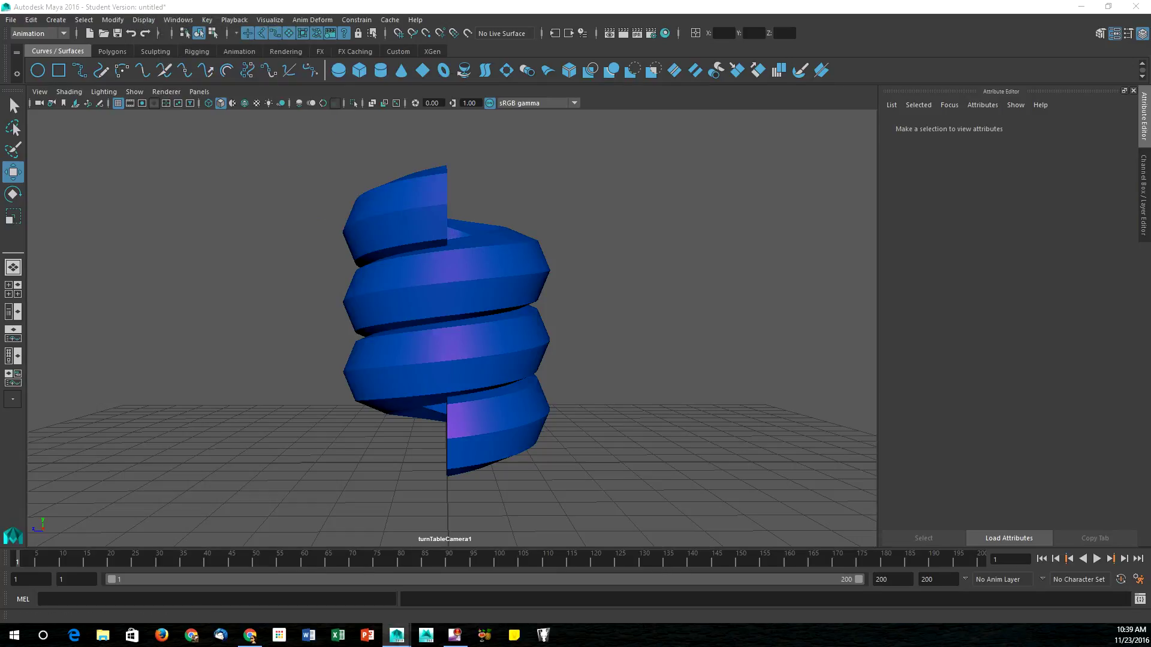
left_click_drag(162, 157, 322, 159)
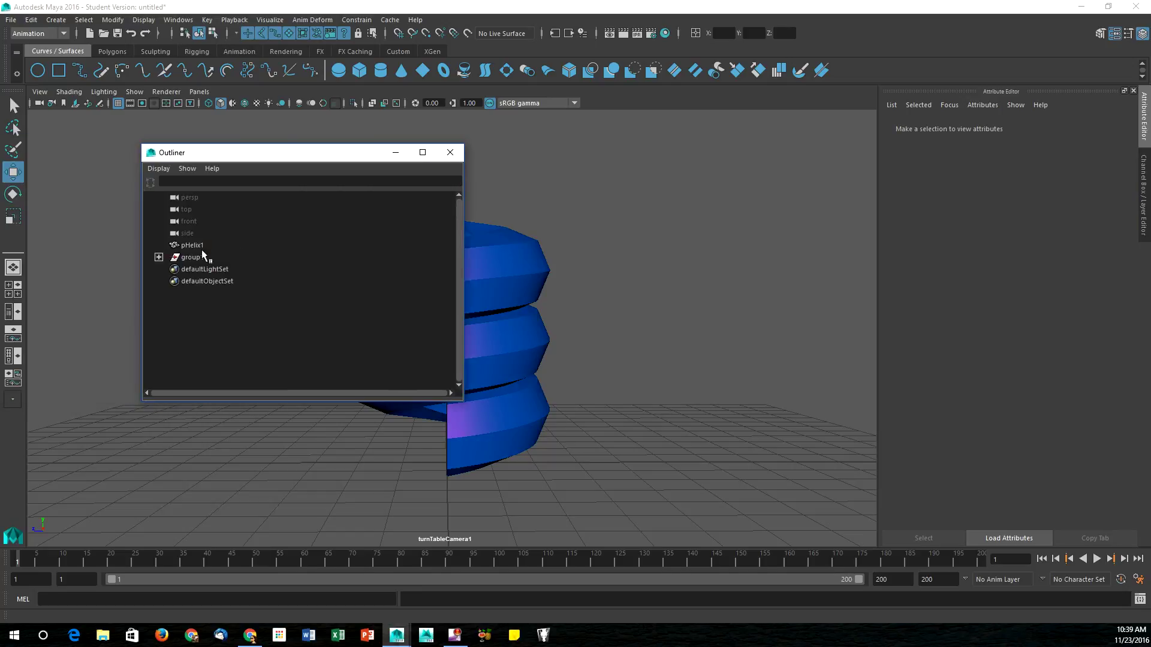
left_click(159, 257)
left_click(237, 259)
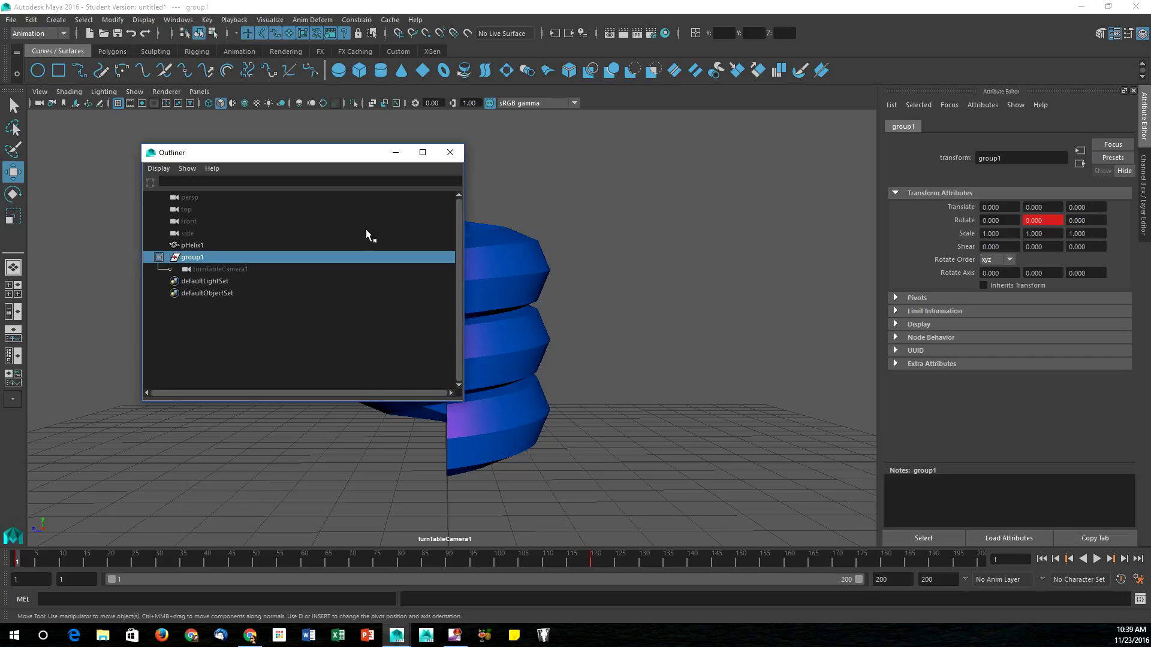
left_click(450, 152)
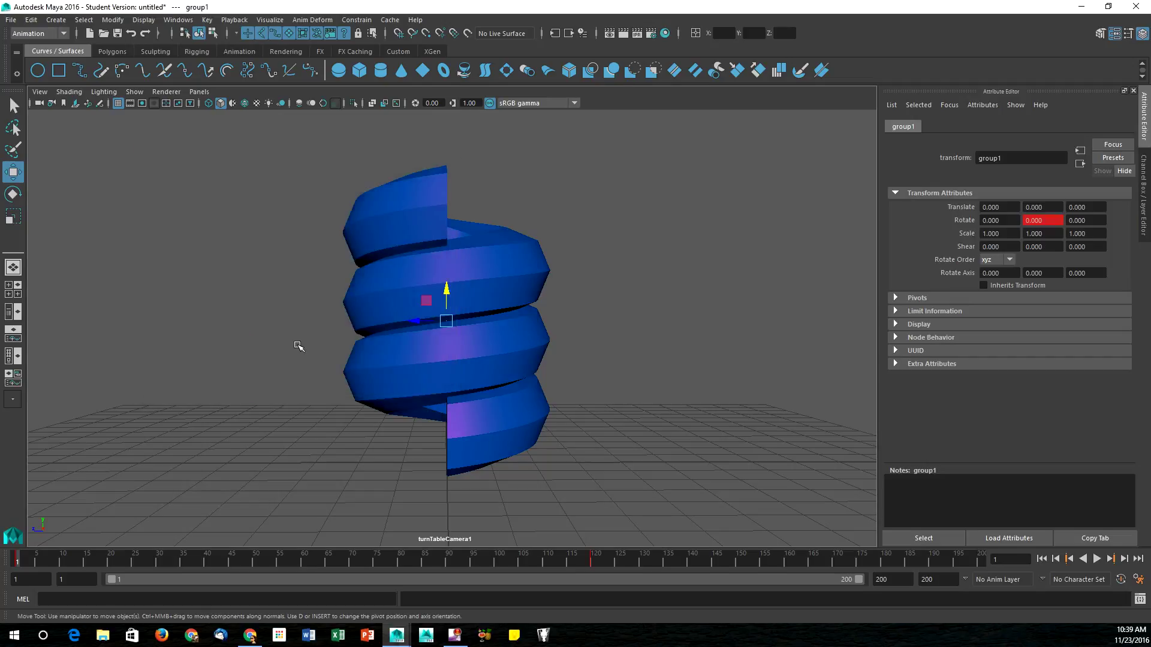
left_click(279, 348)
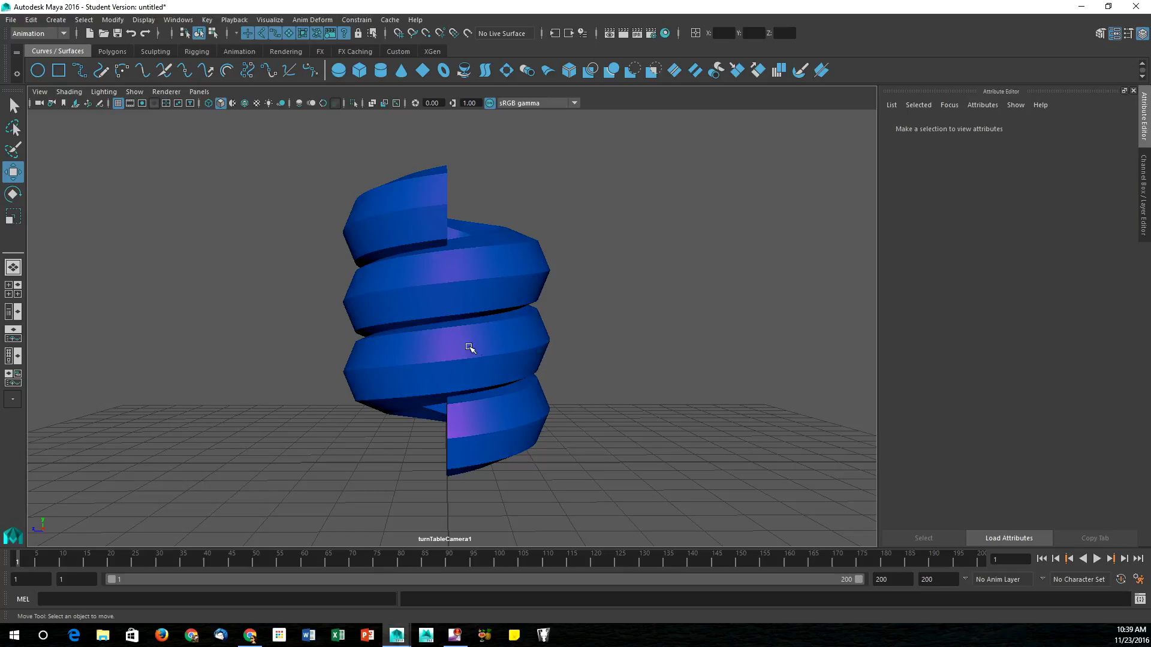
Hide the viewport grid and display the helix with smooth mesh preview.
left_click(119, 103)
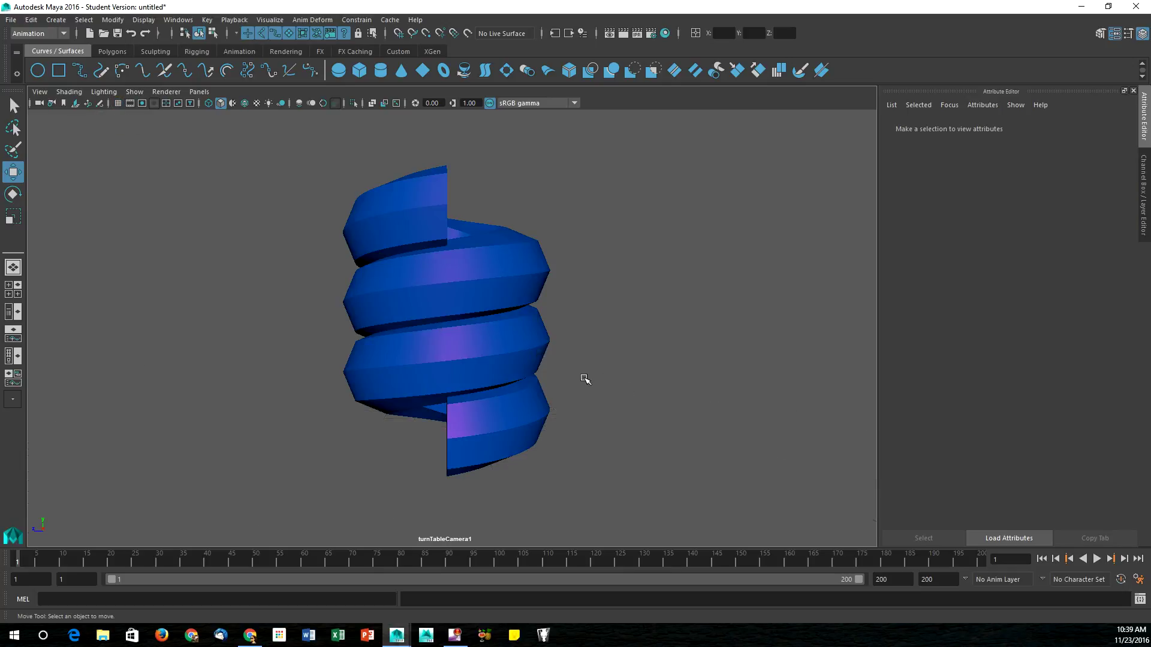
left_click(444, 339)
left_click(311, 295)
left_click(440, 291)
left_click(745, 342)
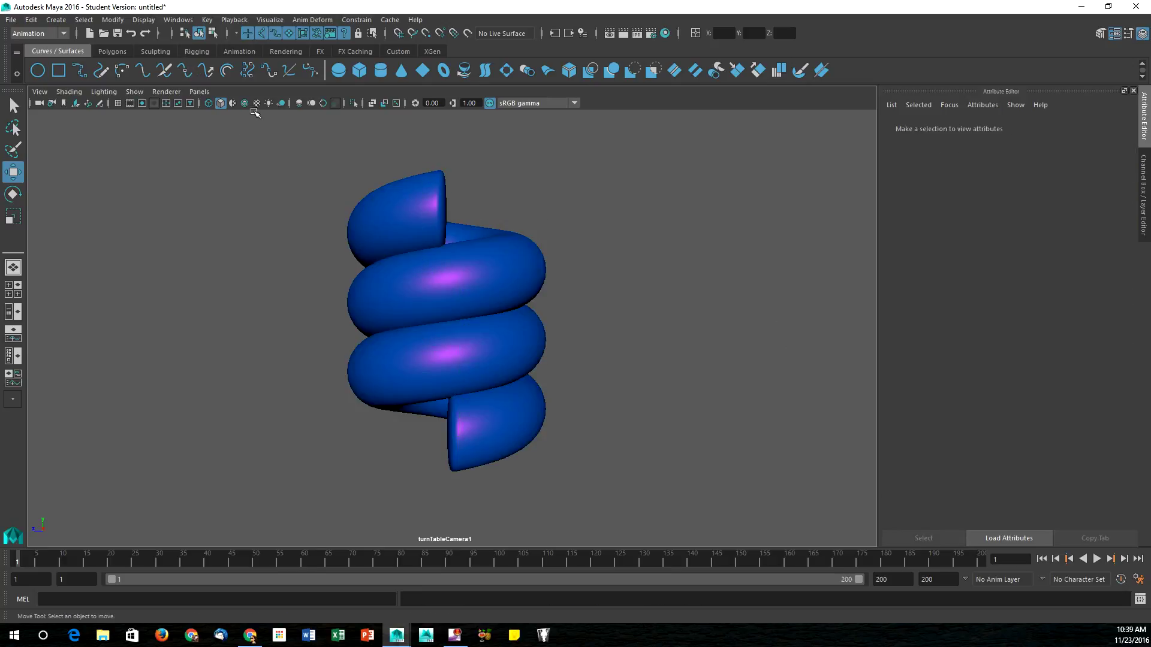
Set the playblast to a Start/End range of frames 1 to 120 and turn off ornaments.
left_click(163, 20)
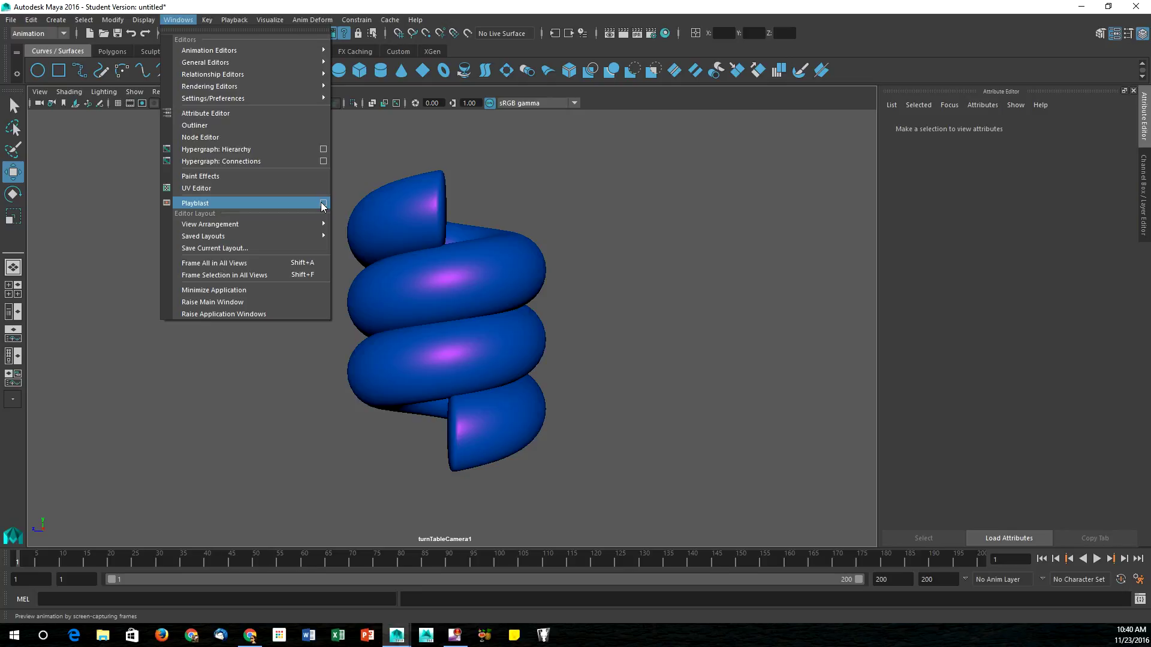
left_click(322, 203)
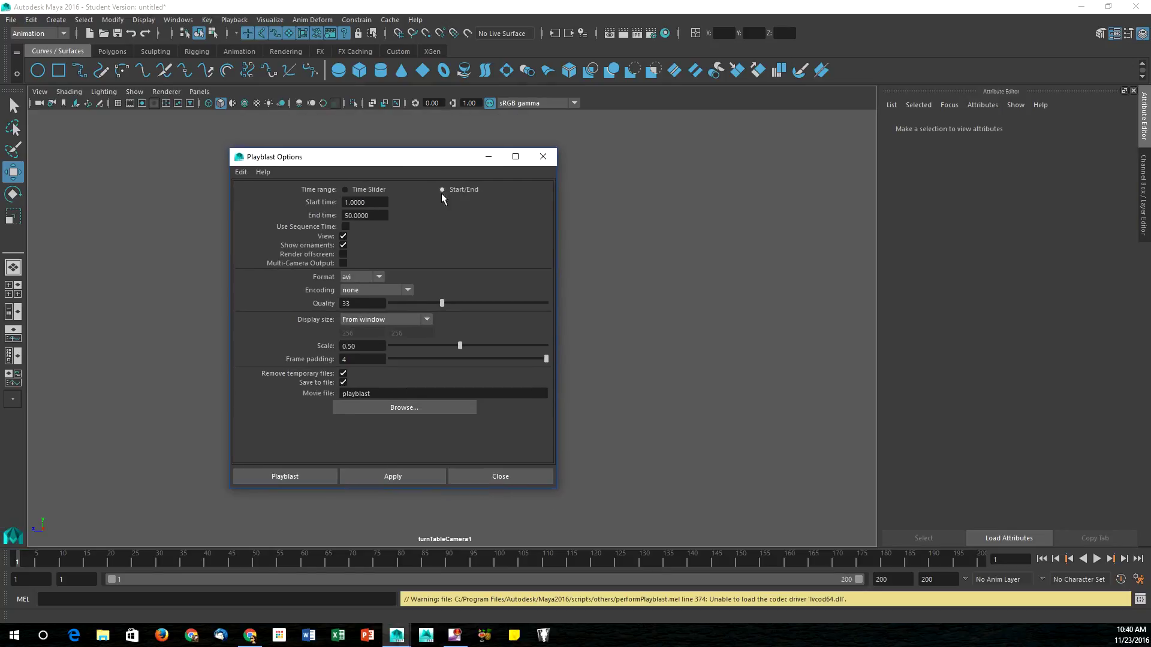
left_click(376, 203)
double_click(372, 215)
type("120")
left_click(375, 202)
left_click(343, 246)
Use the avi format for the playblast, with quality 100 and scale 1.00.
left_click(379, 277)
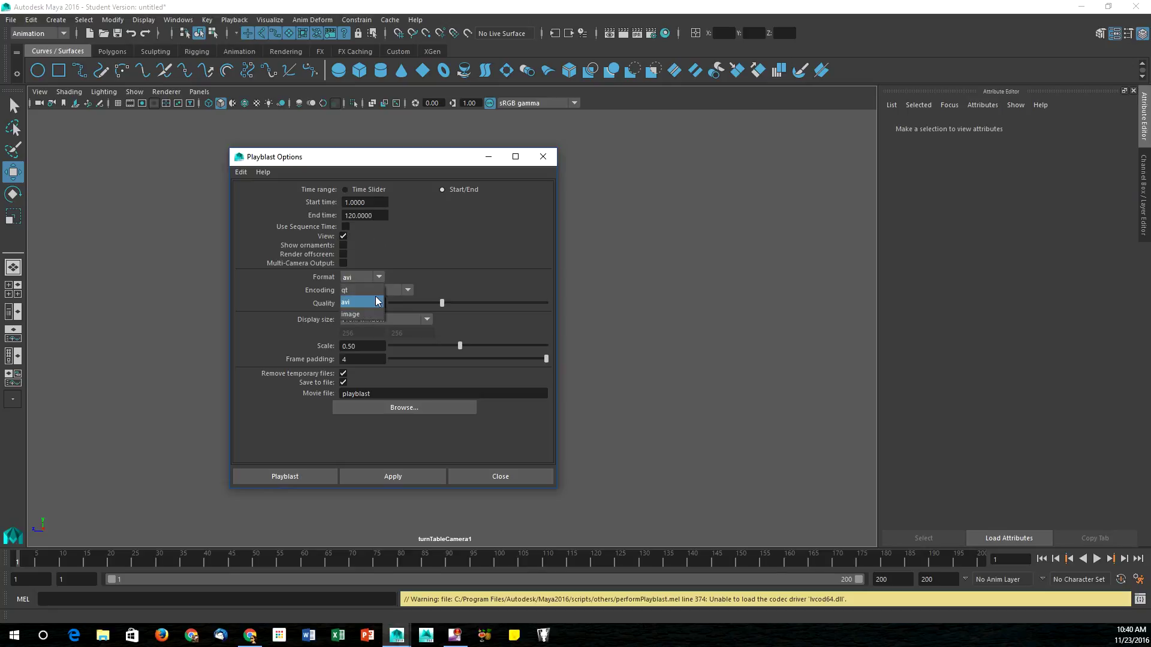
left_click(383, 298)
left_click_drag(478, 303, 588, 302)
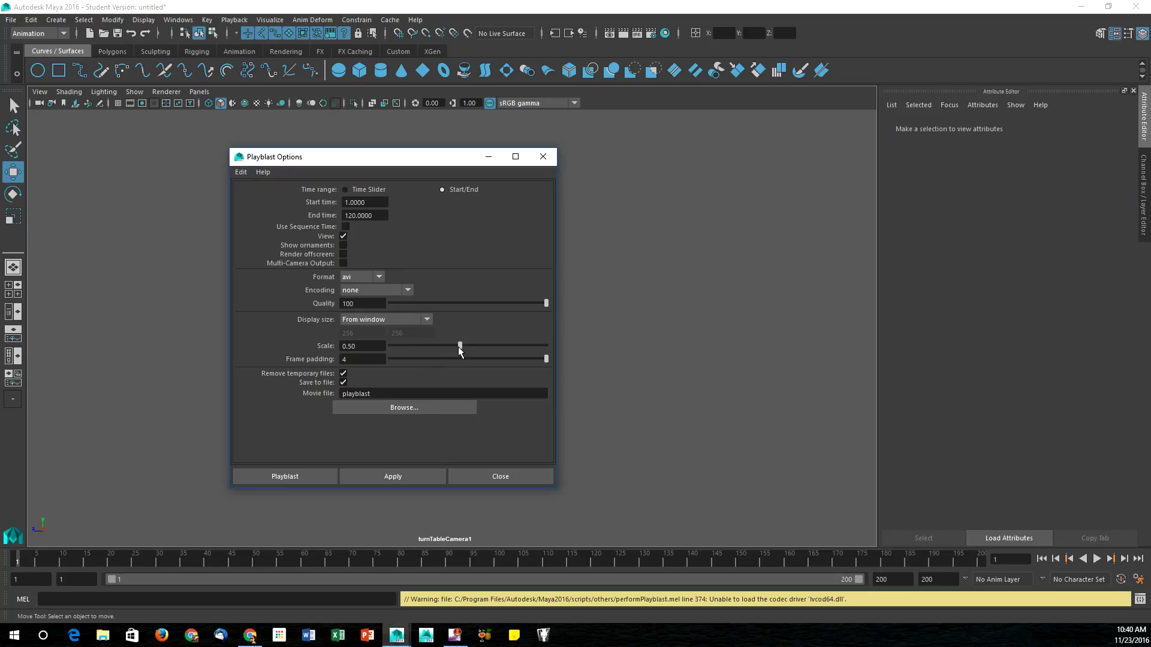
left_click_drag(460, 348, 549, 347)
Name the playblast movie helix-playblast and save it in the project's images folder, replacing the existing helix-playblast.avi.
left_click(341, 394)
type("helix-")
left_click(352, 410)
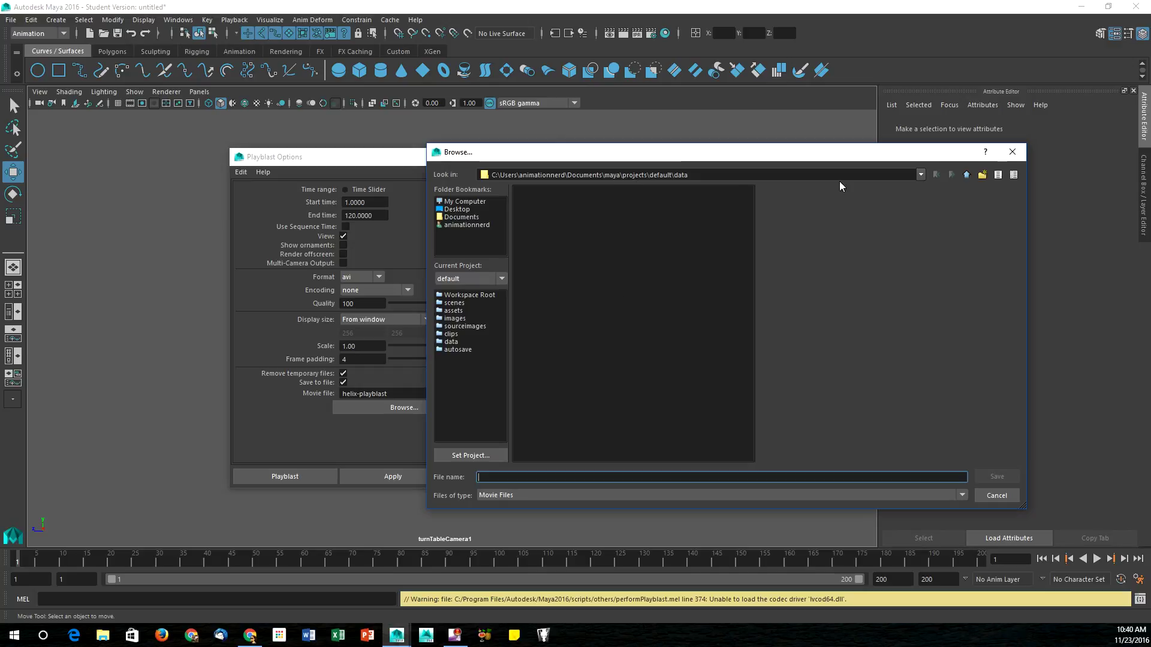
left_click(966, 175)
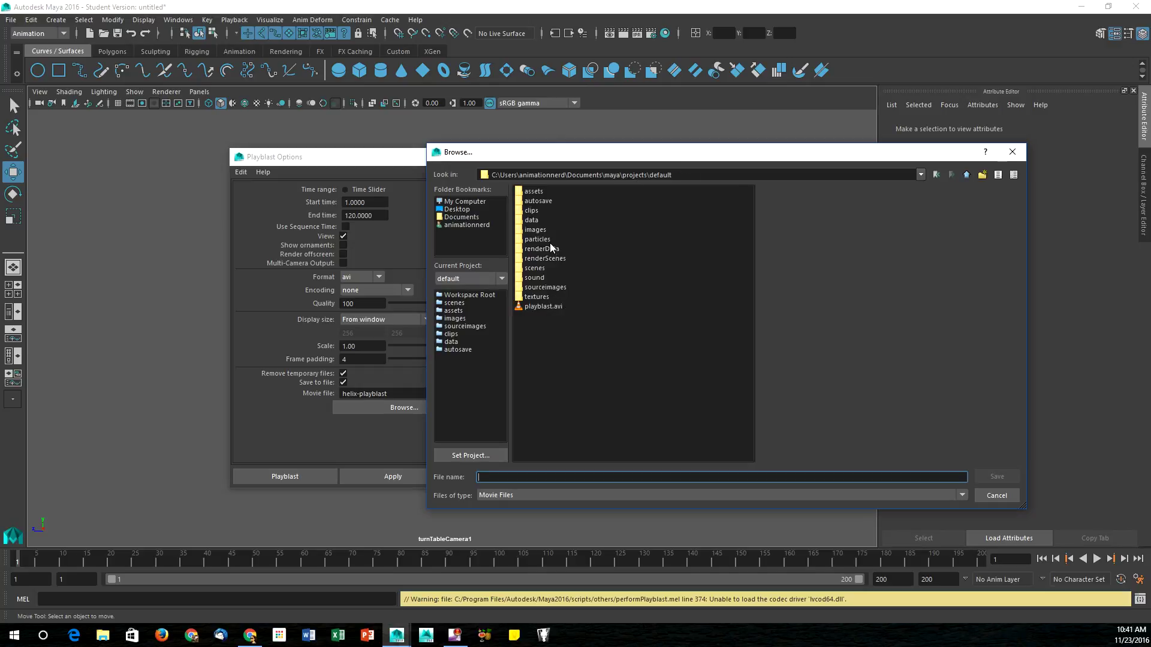
double_click(537, 228)
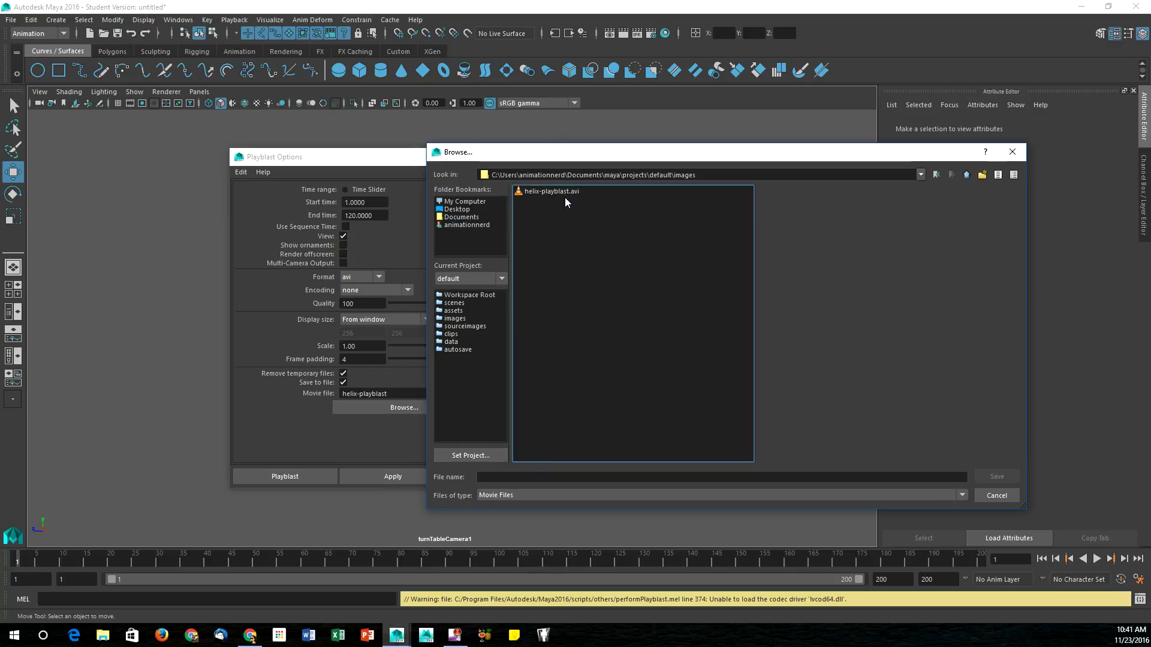
left_click(565, 190)
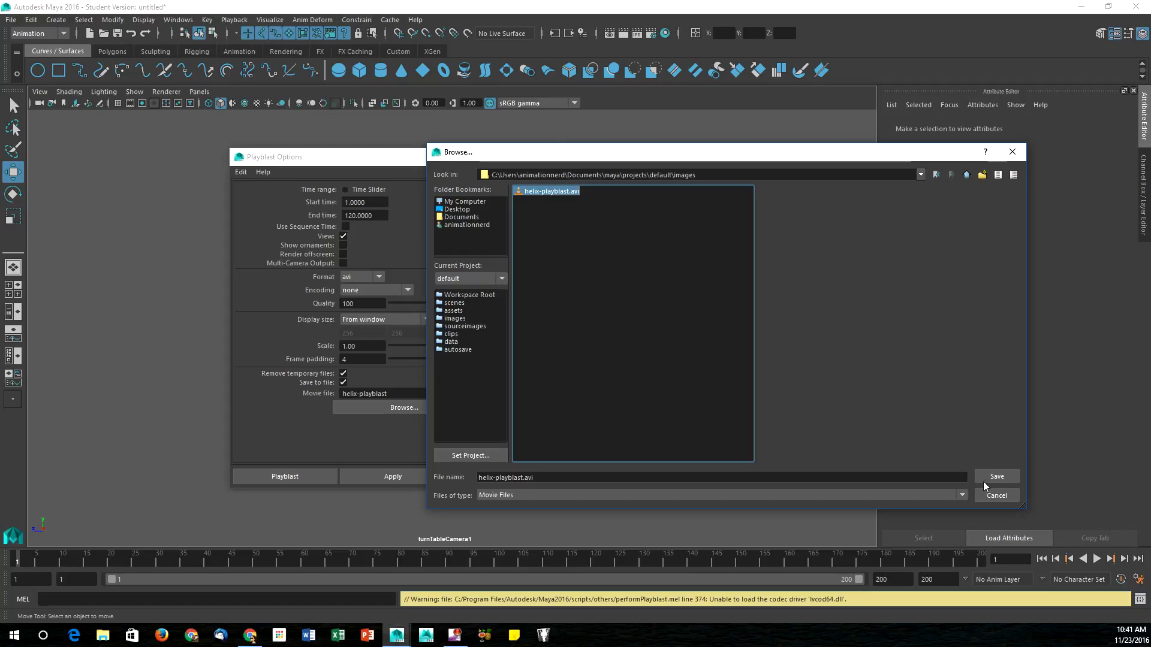
left_click(999, 477)
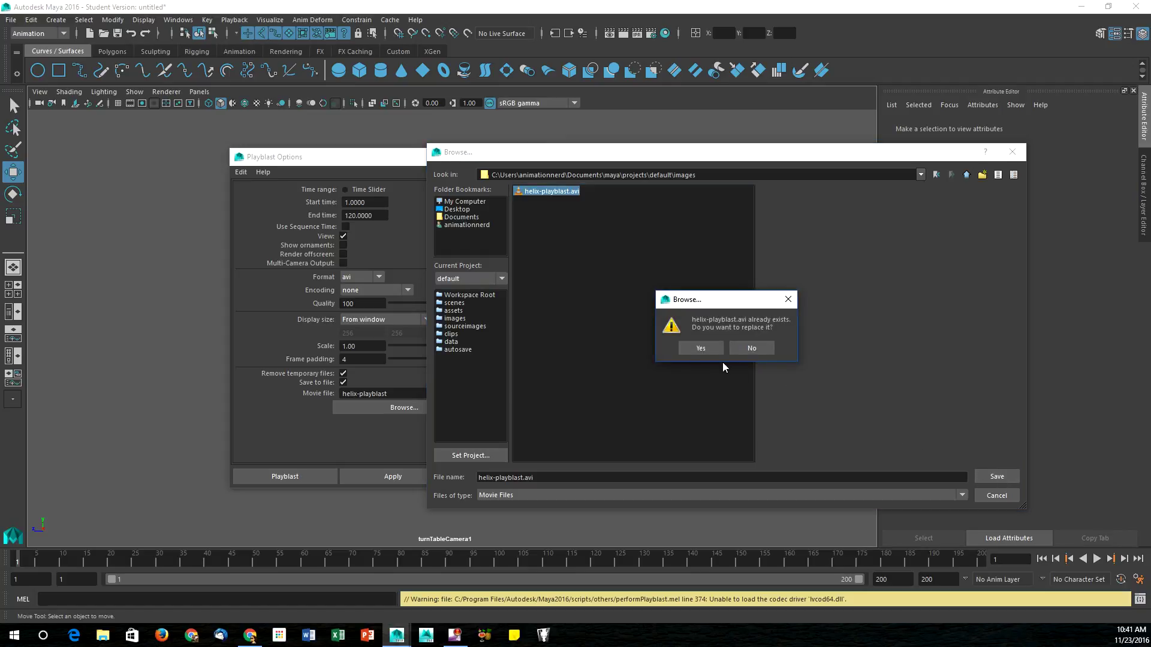
left_click(700, 348)
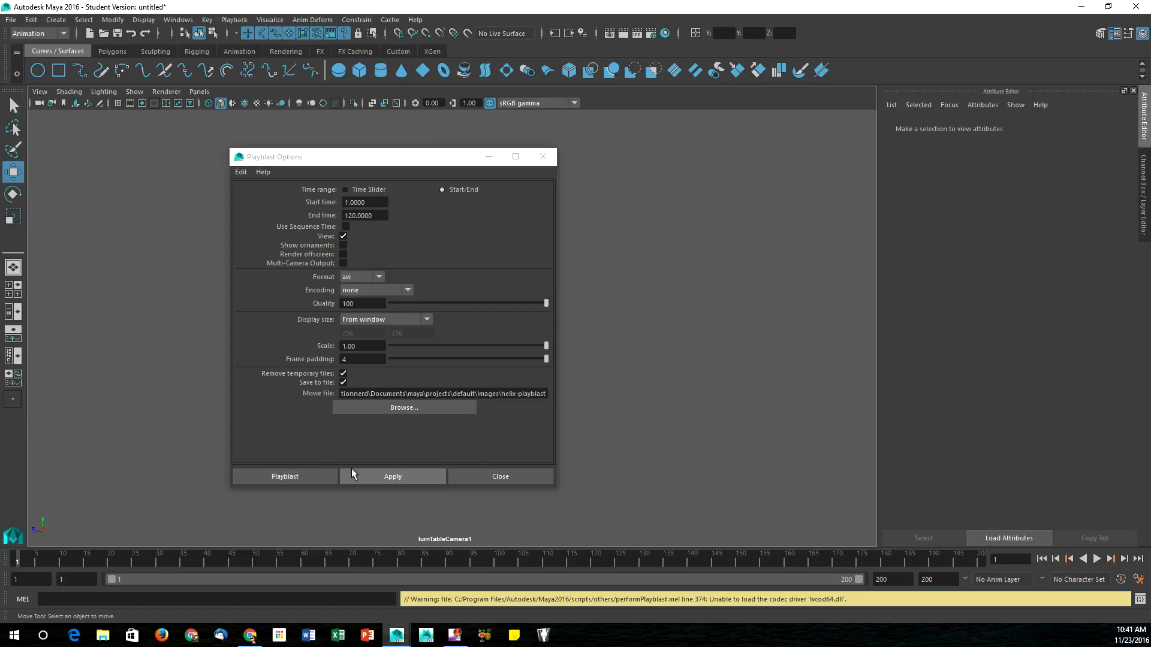
Generate the playblast, overwriting the existing movie file, and close the media player that opens.
left_click(300, 476)
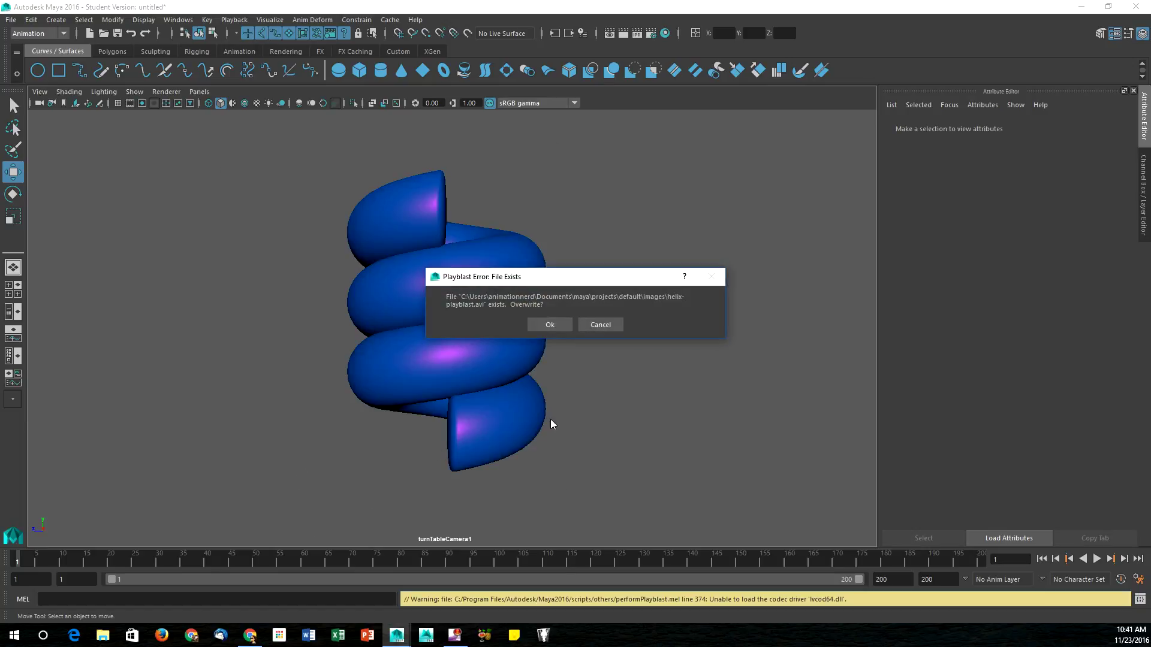
left_click(551, 324)
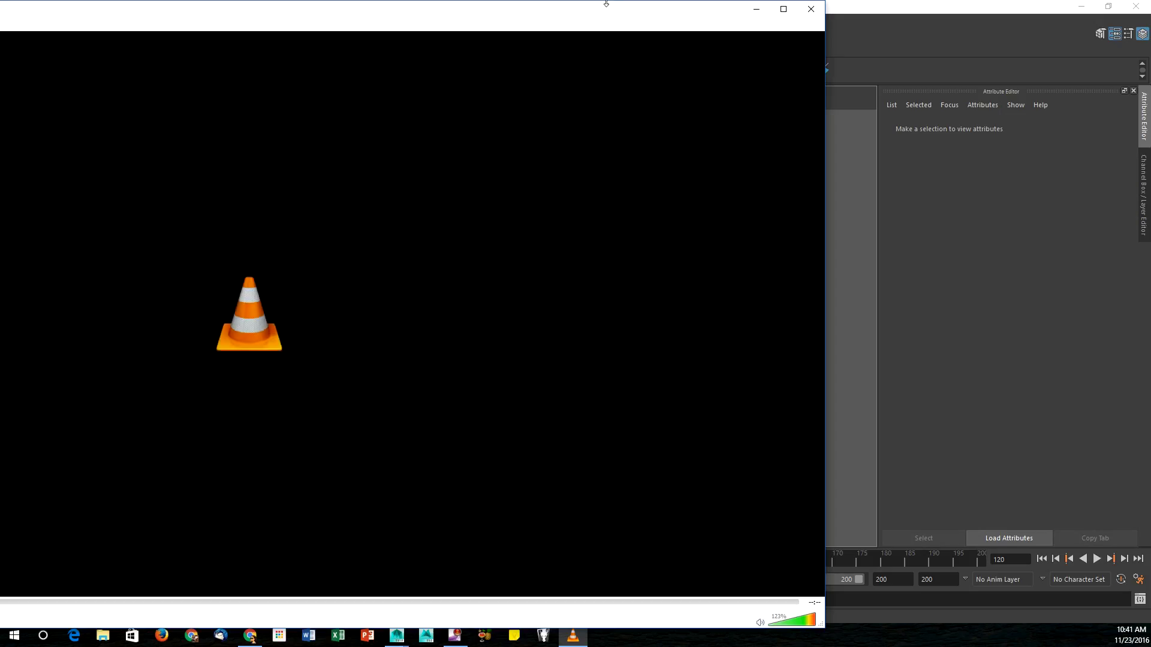
double_click(575, 18)
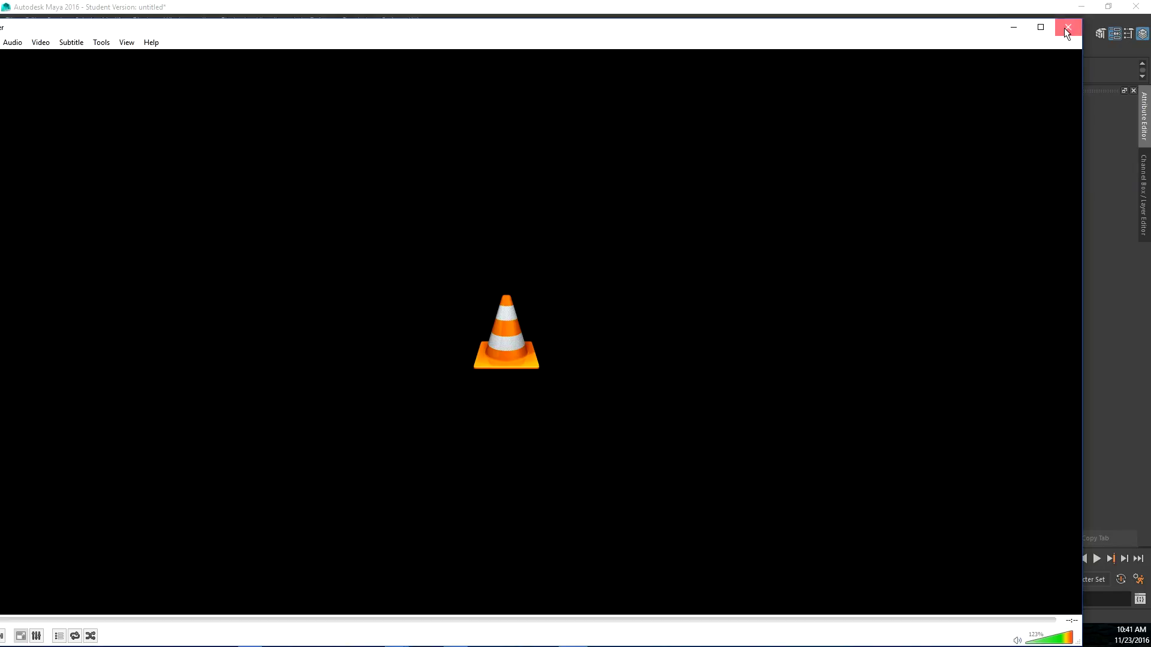
left_click(1067, 30)
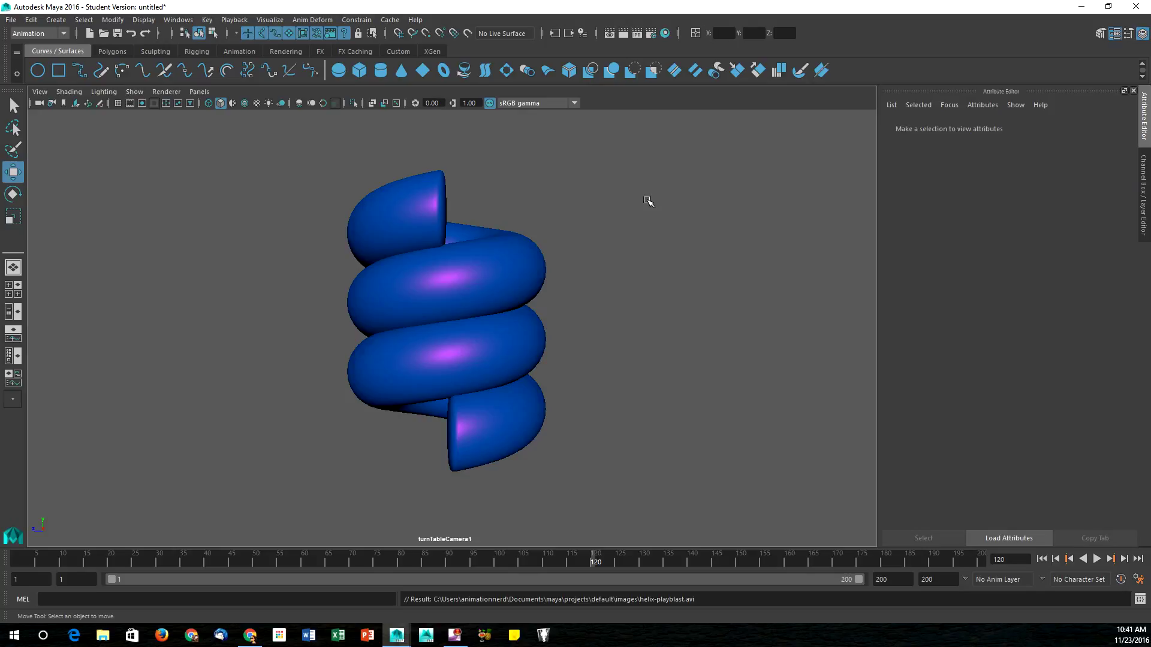
Switch from the Animation to the Rendering command set and open the Render Settings.
left_click(51, 30)
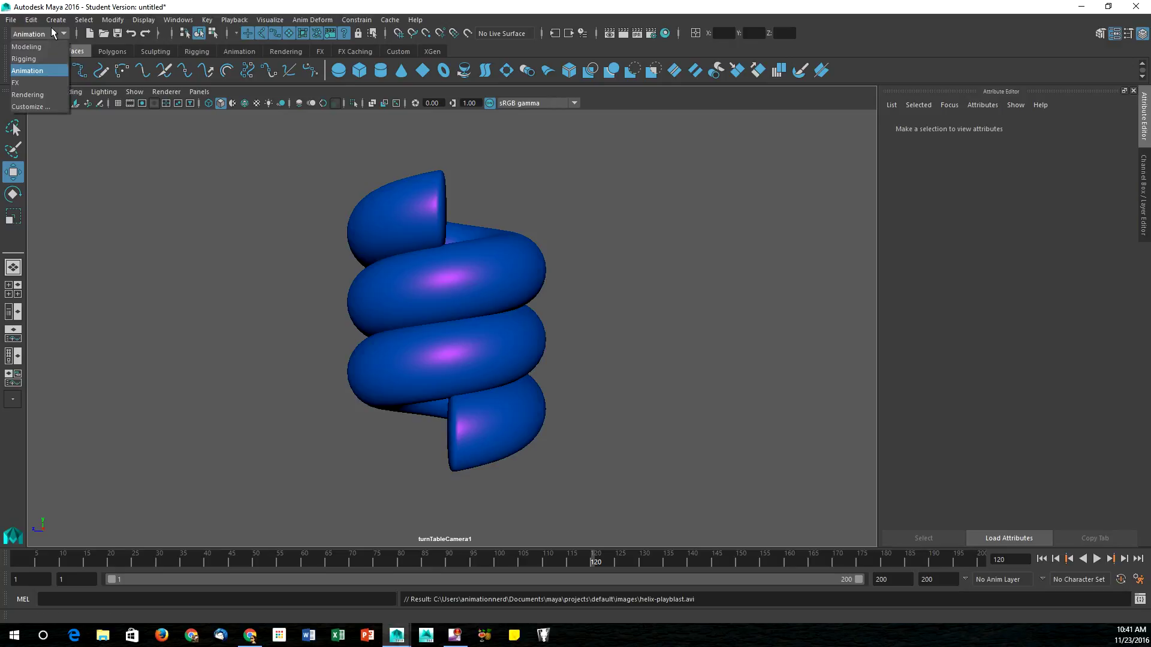
left_click(27, 95)
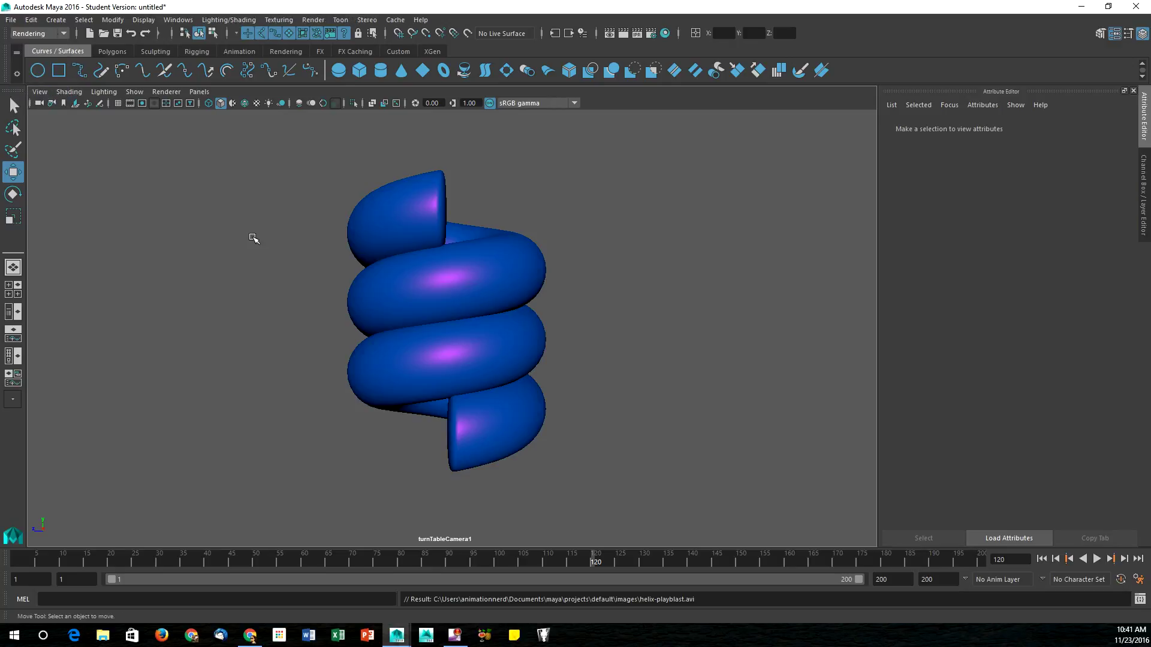
left_click(310, 21)
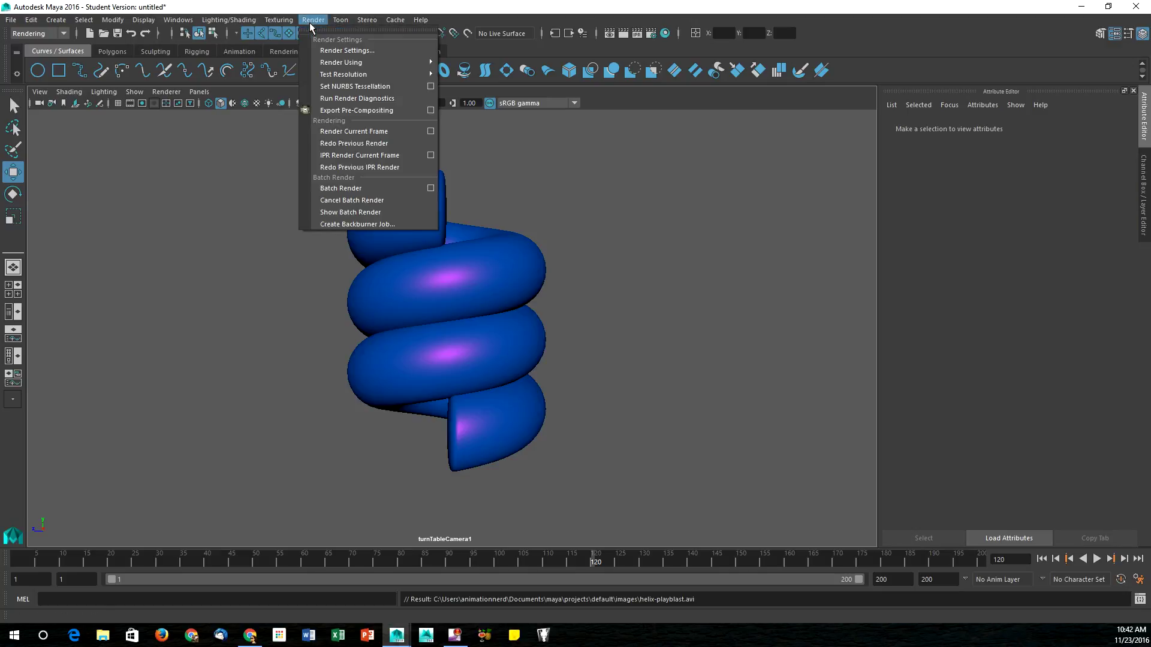
left_click(374, 51)
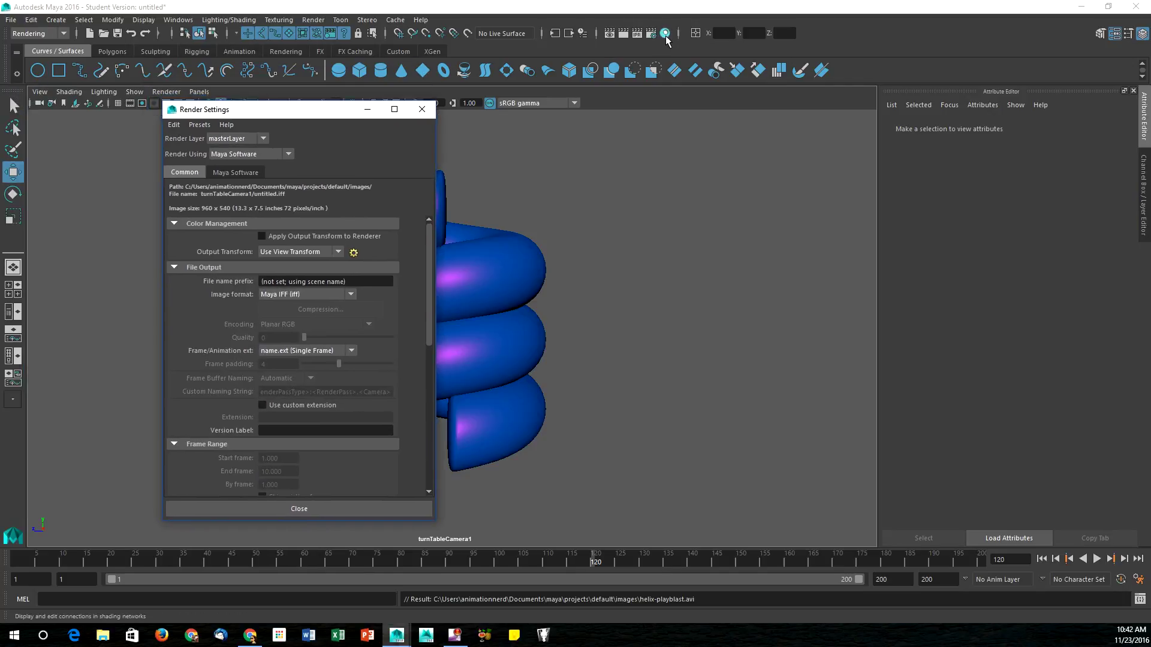
Set the Maya Software renderer's edge anti-aliasing to Highest quality.
left_click(199, 125)
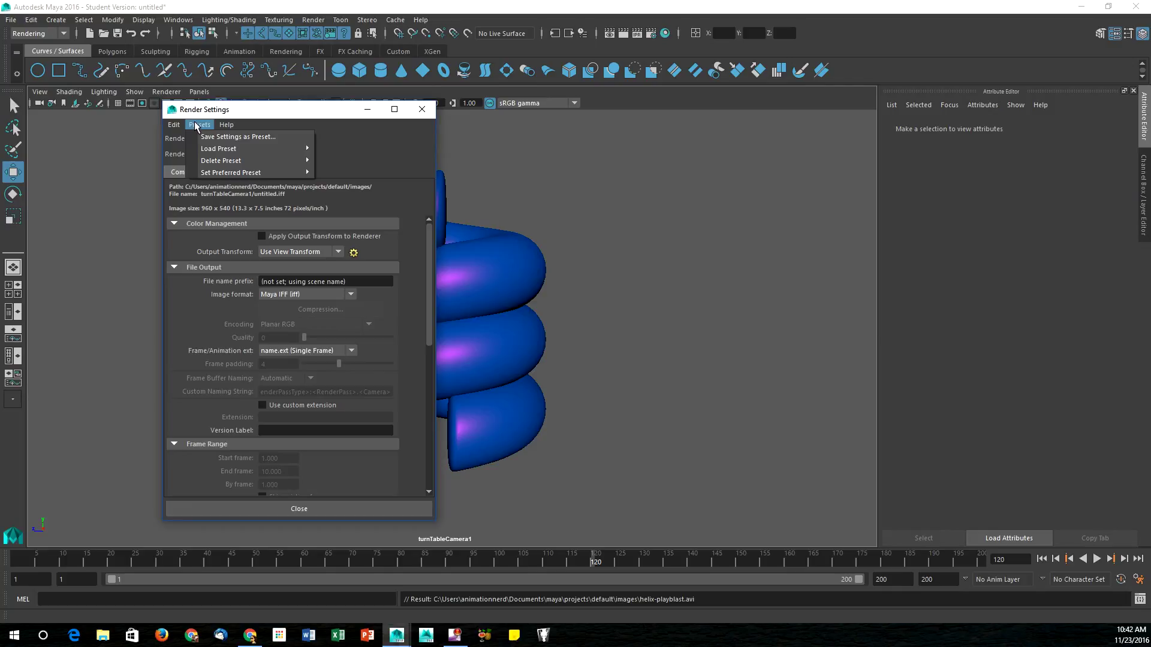
mouse_move(217, 150)
left_click(364, 149)
left_click(234, 172)
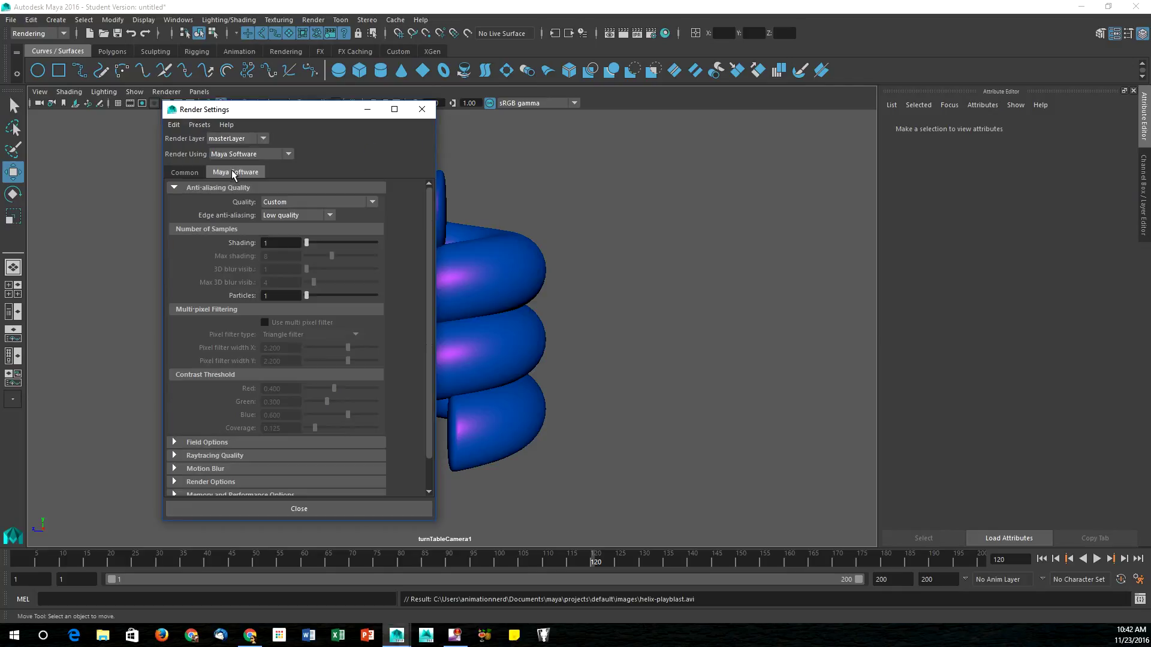
left_click(312, 212)
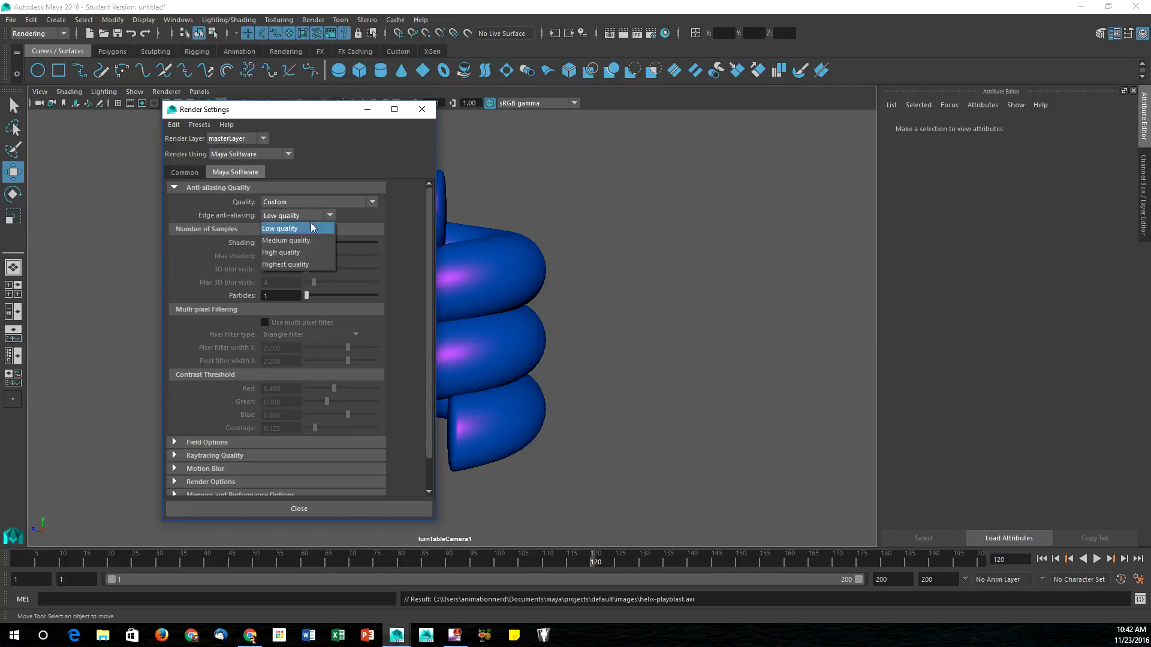
left_click(308, 263)
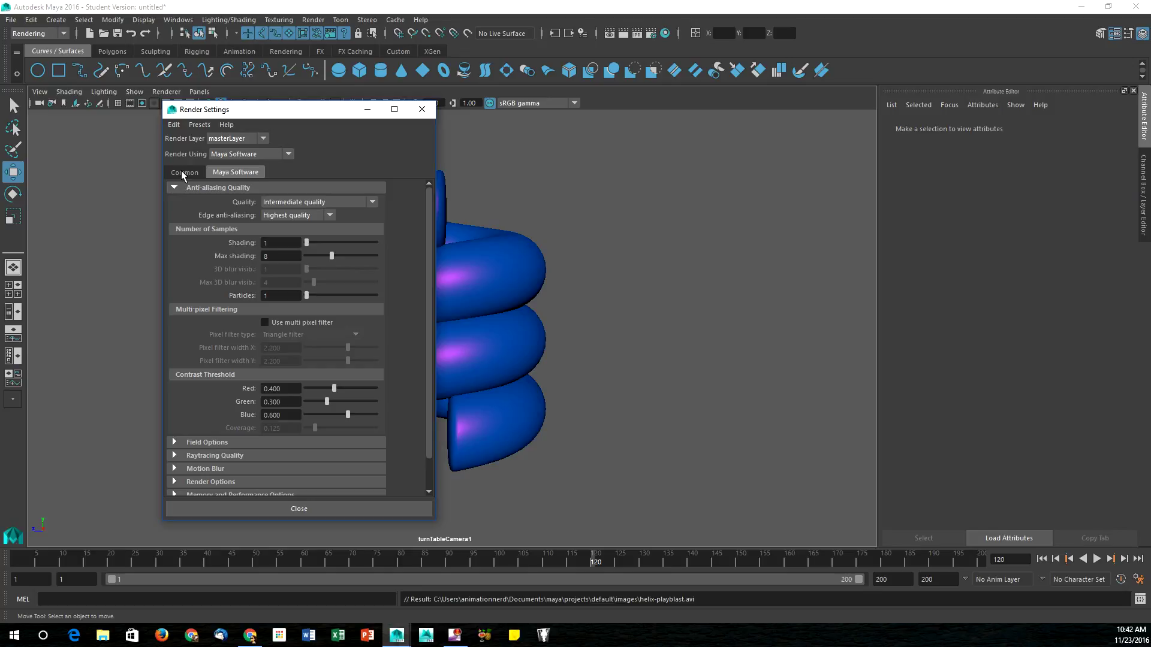
Set the render output's image format to AVI (avi) and its file name prefix to helix-render.
left_click(183, 173)
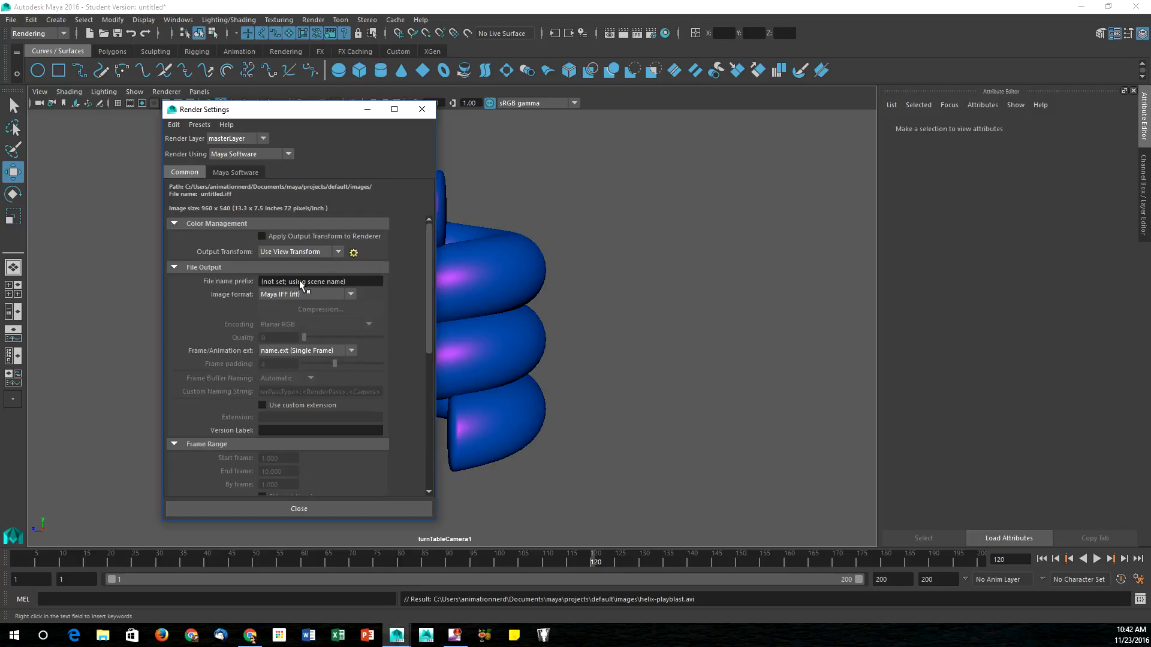
left_click(278, 295)
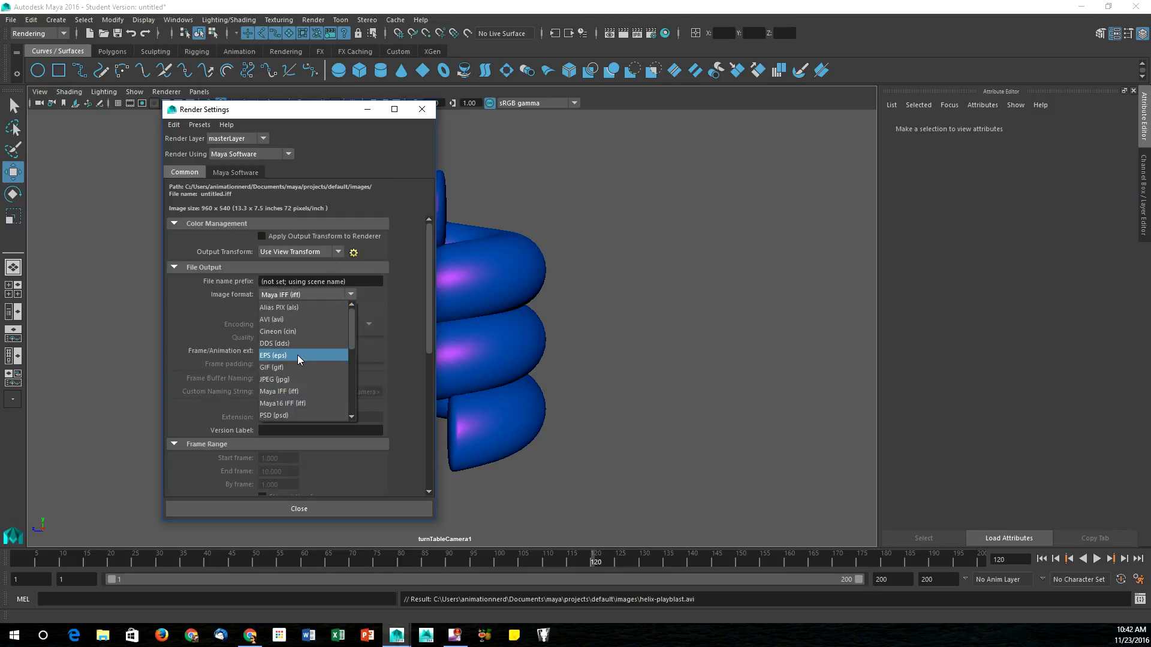
left_click(295, 319)
left_click(312, 269)
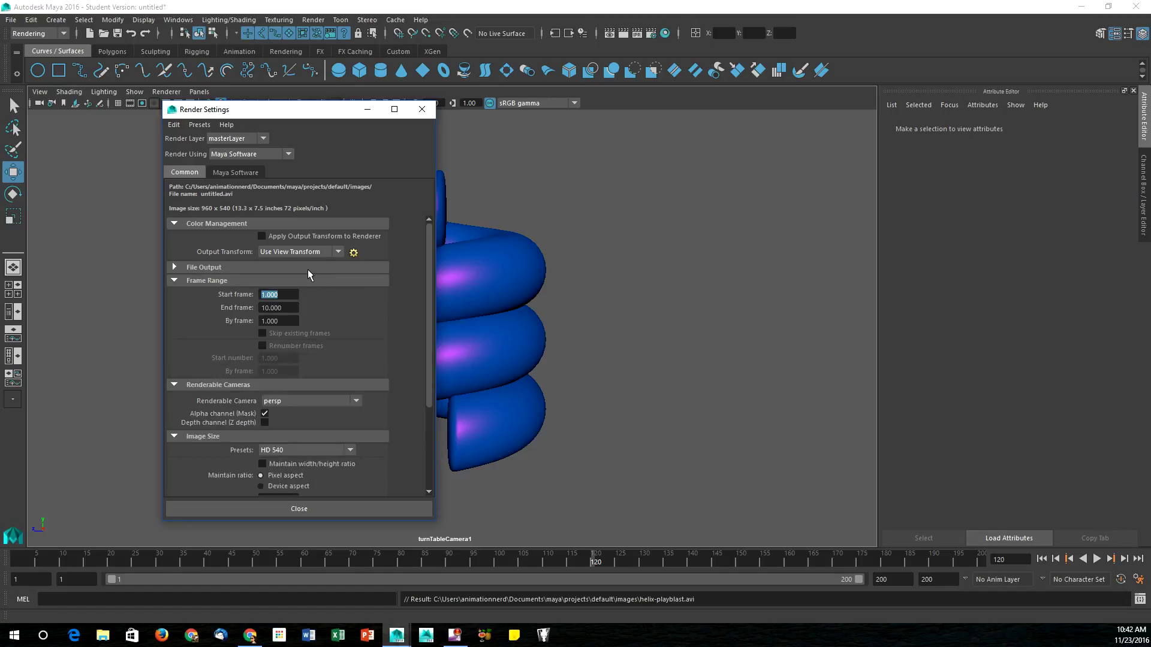
left_click(307, 269)
left_click_drag(344, 282, 267, 283)
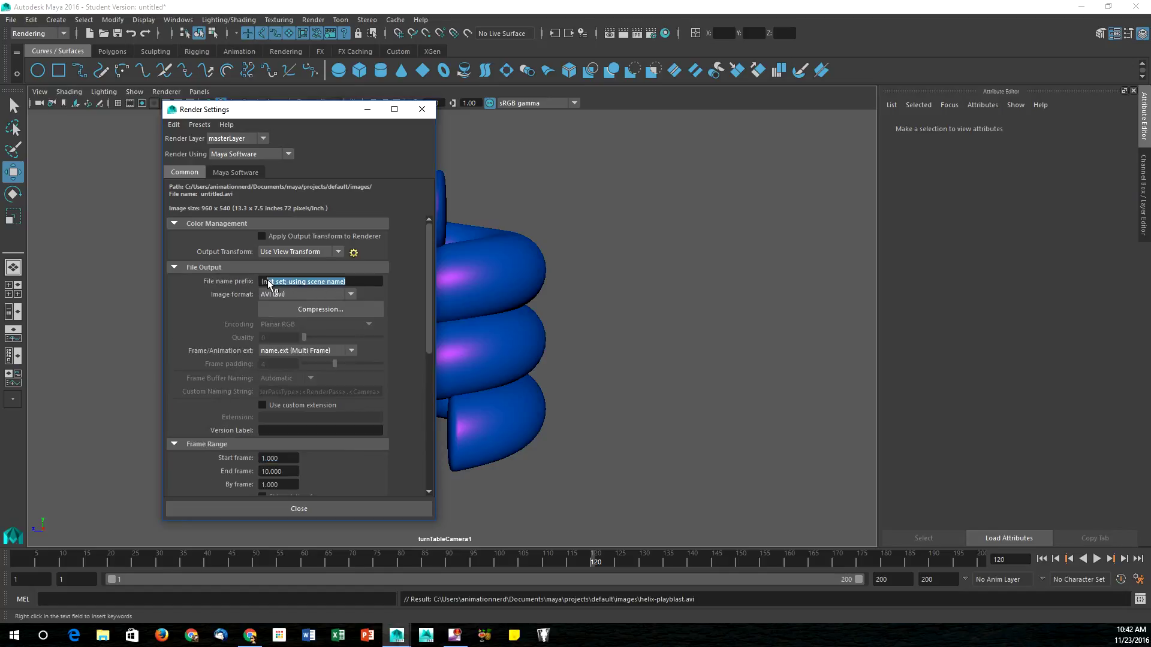
key("BackSpace")
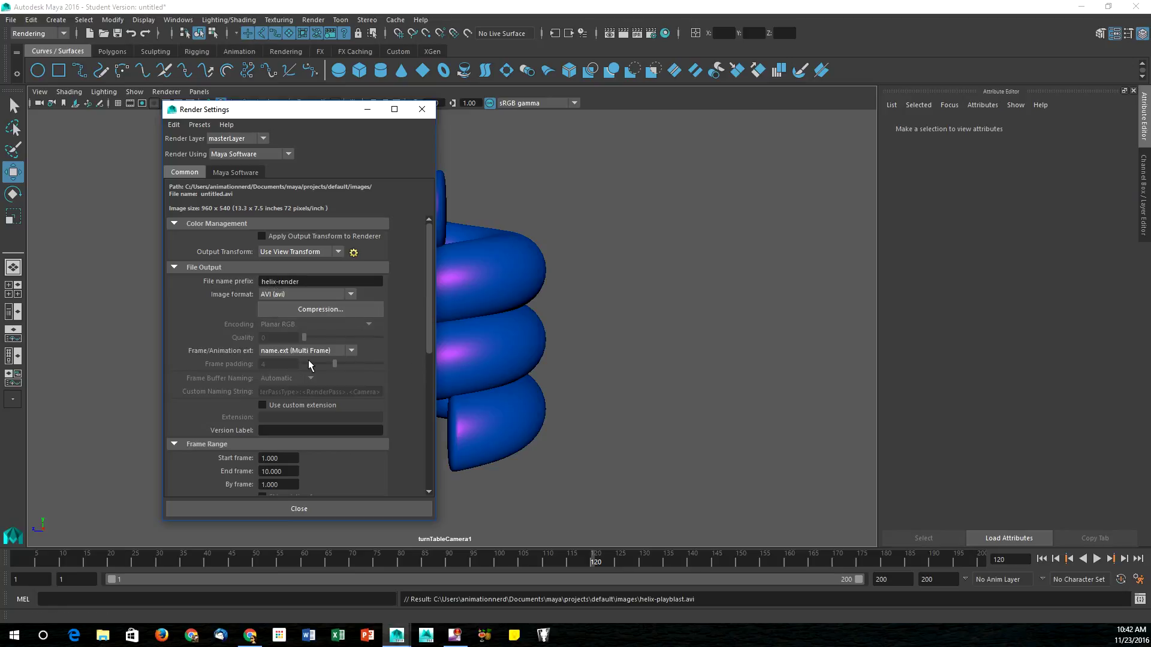
Set the render's end frame to 120 and use turnTableCamera1 as the renderable camera.
scroll(411, 396, "down", 2)
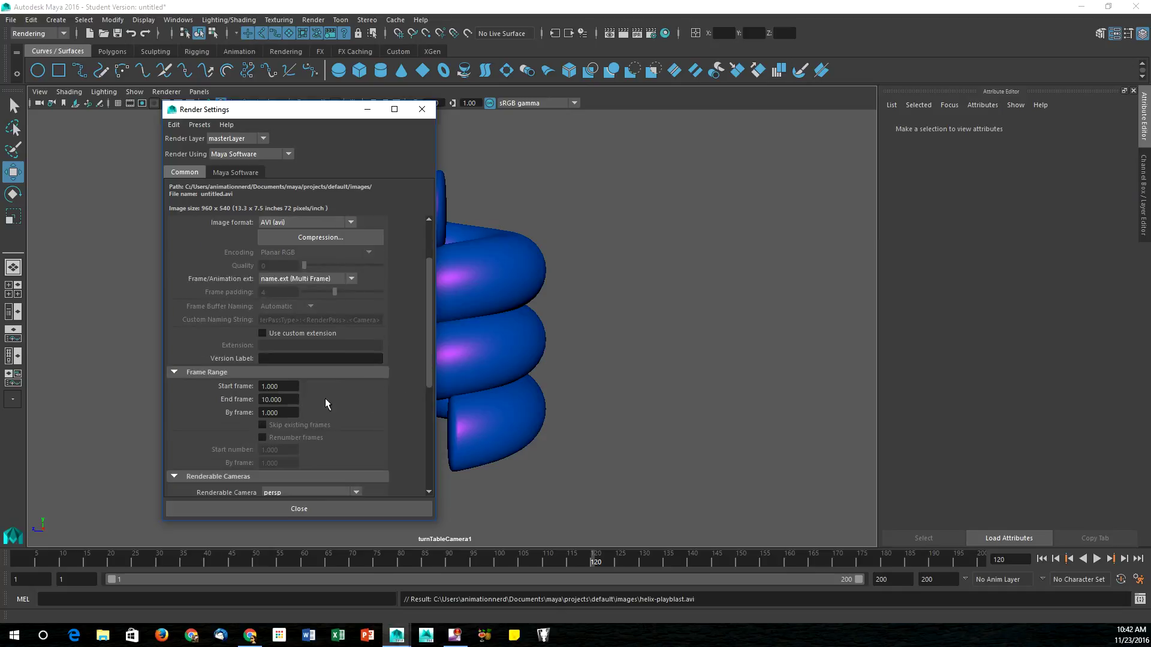
left_click_drag(295, 399, 257, 403)
scroll(370, 406, "down", 3)
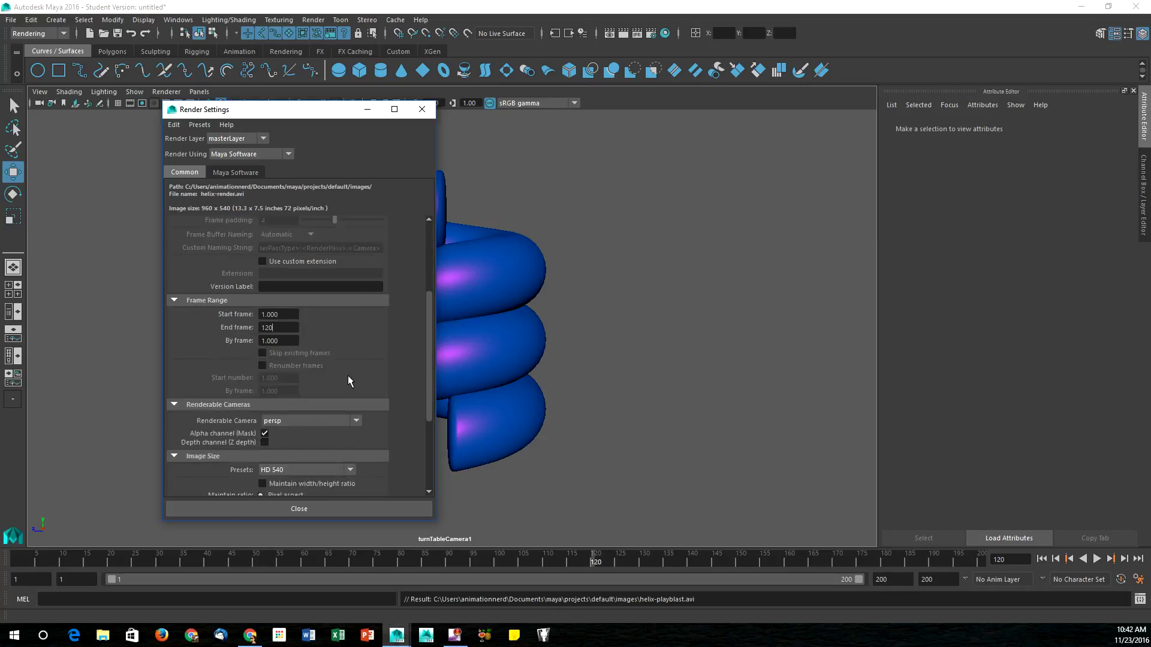
left_click(276, 386)
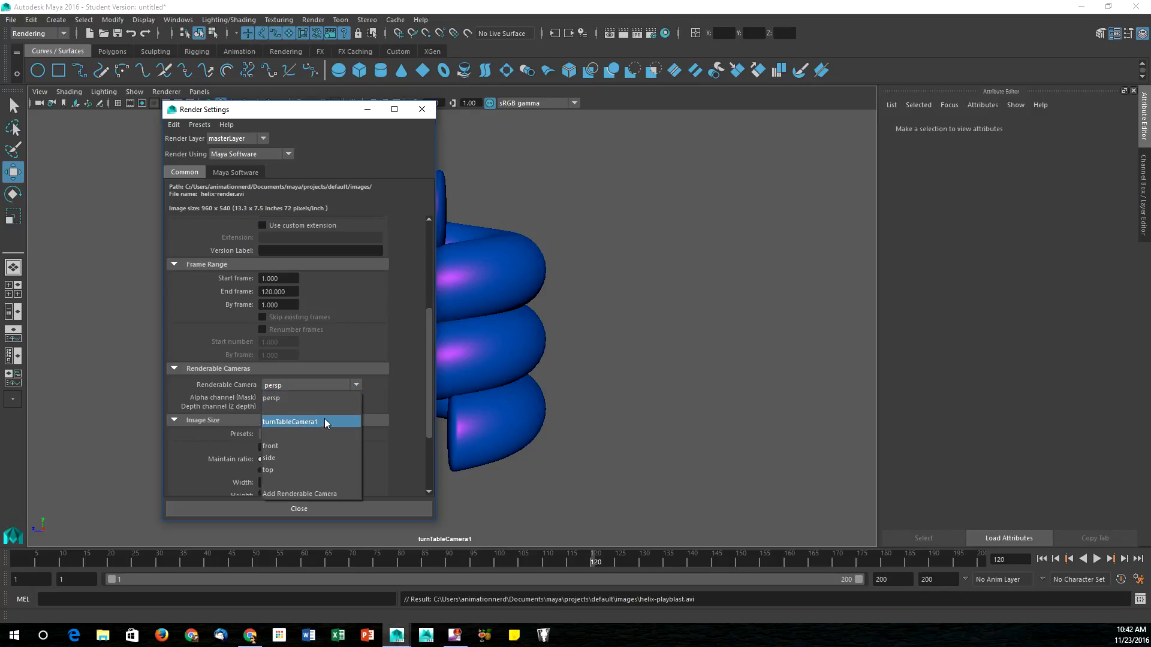
left_click(289, 421)
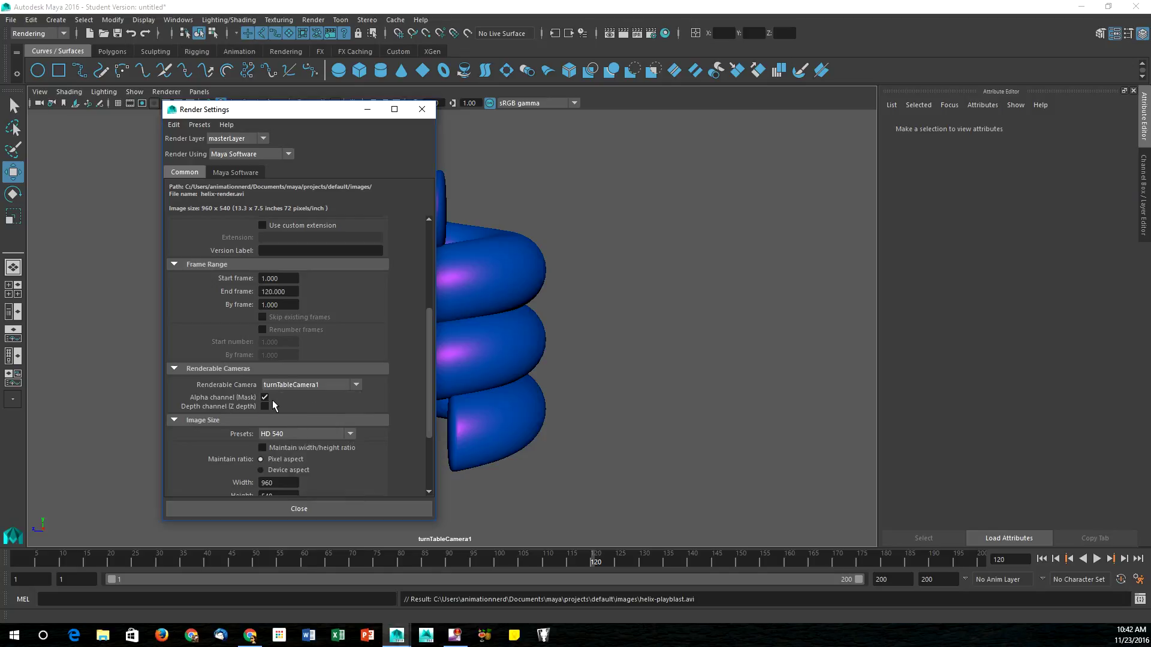
Set the render's image size to the HD 720 preset.
scroll(275, 399, "down", 1)
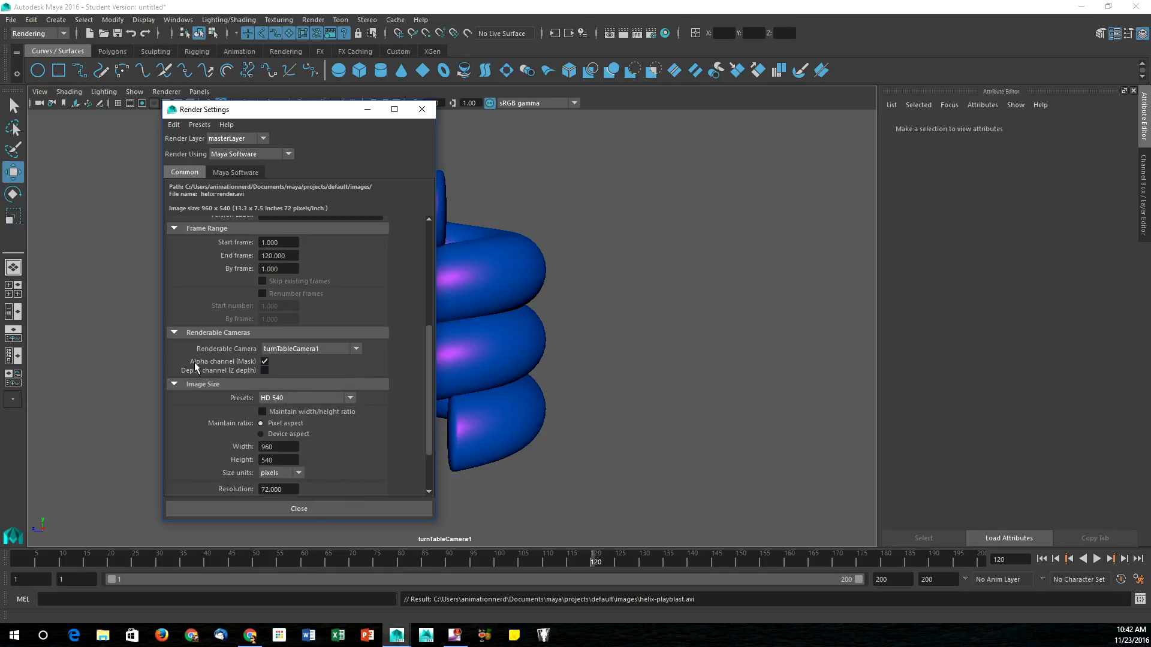
scroll(312, 376, "down", 1)
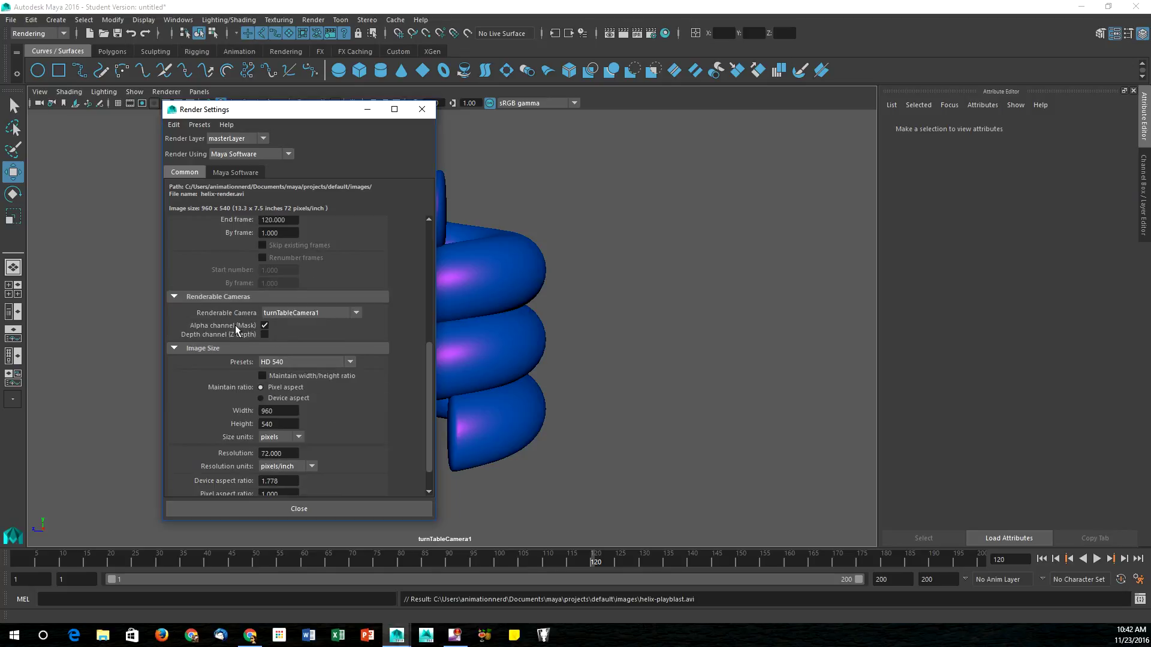
scroll(380, 391, "down", 1)
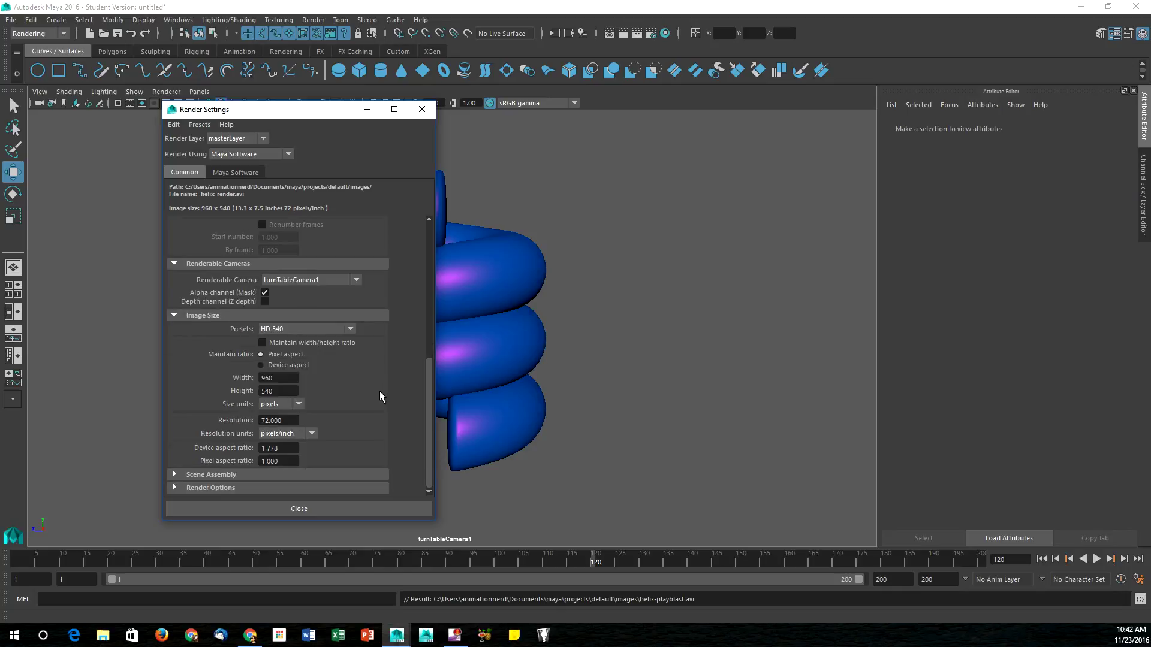
left_click(335, 329)
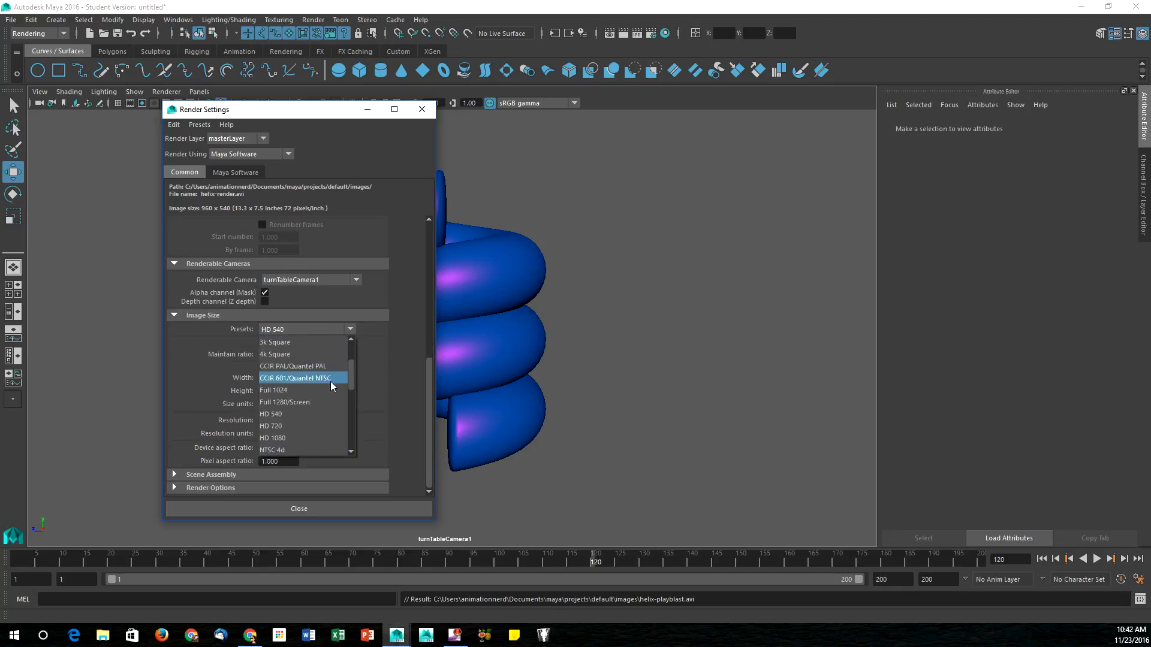
left_click(292, 423)
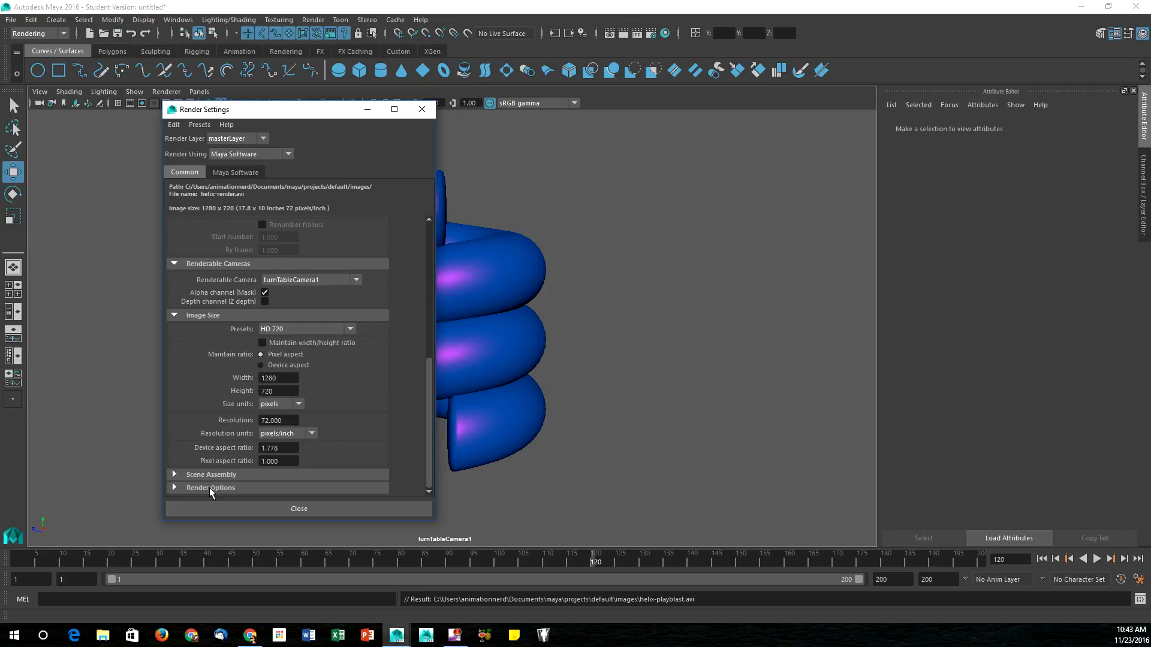
Expand the Scene Assembly and Render Options settings to review them, then collapse Render Options.
left_click(174, 475)
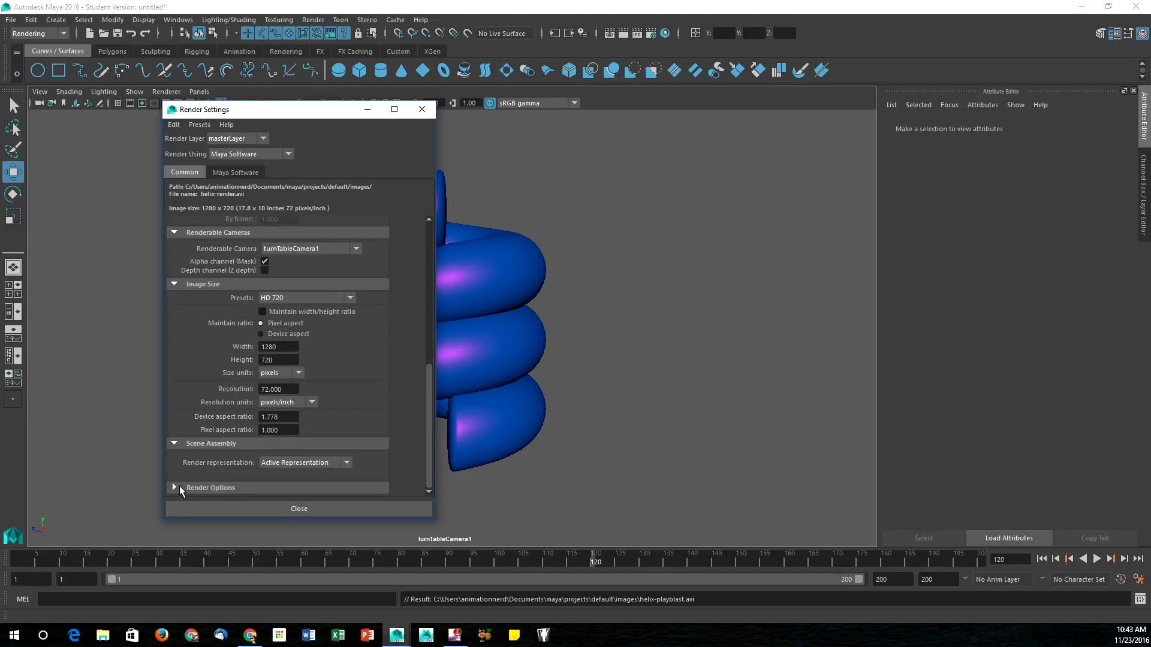
left_click(175, 487)
scroll(199, 472, "down", 2)
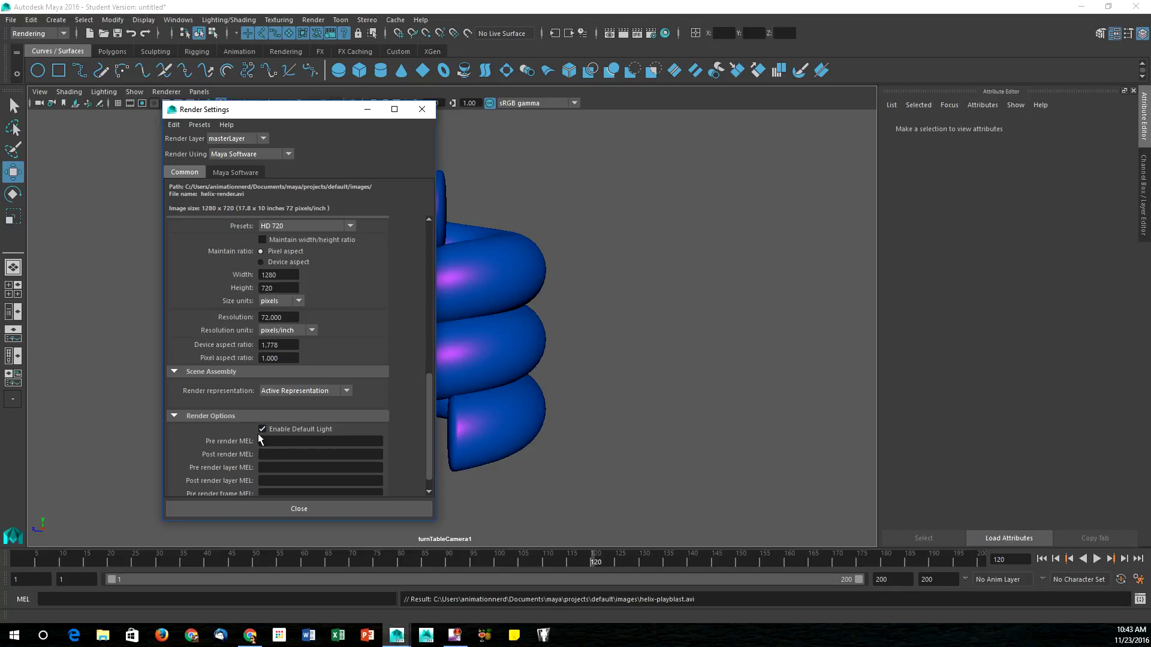
left_click(174, 416)
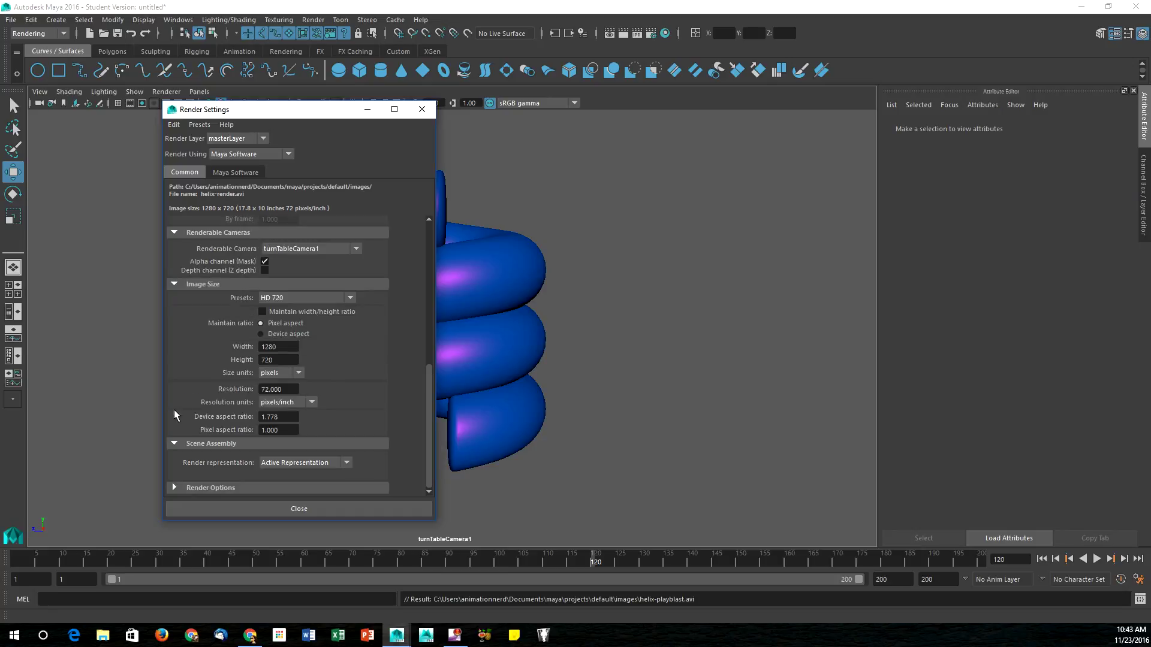
Collapse Scene Assembly, close the render settings, and batch render the helix animation using all available processors.
left_click(174, 443)
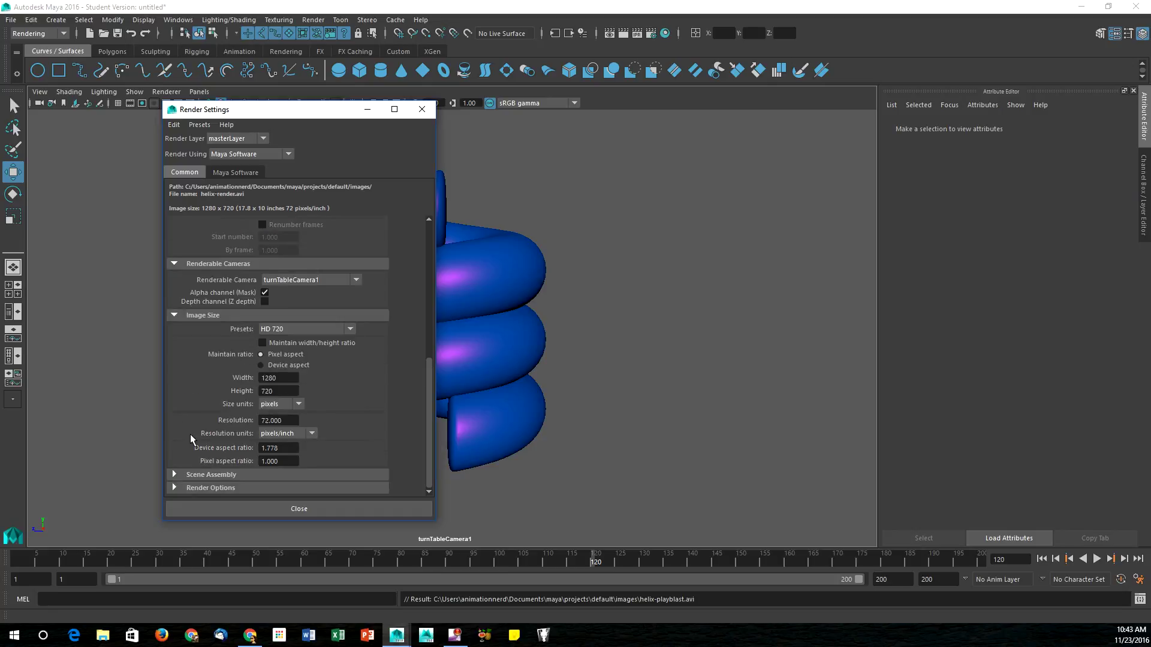
left_click(266, 511)
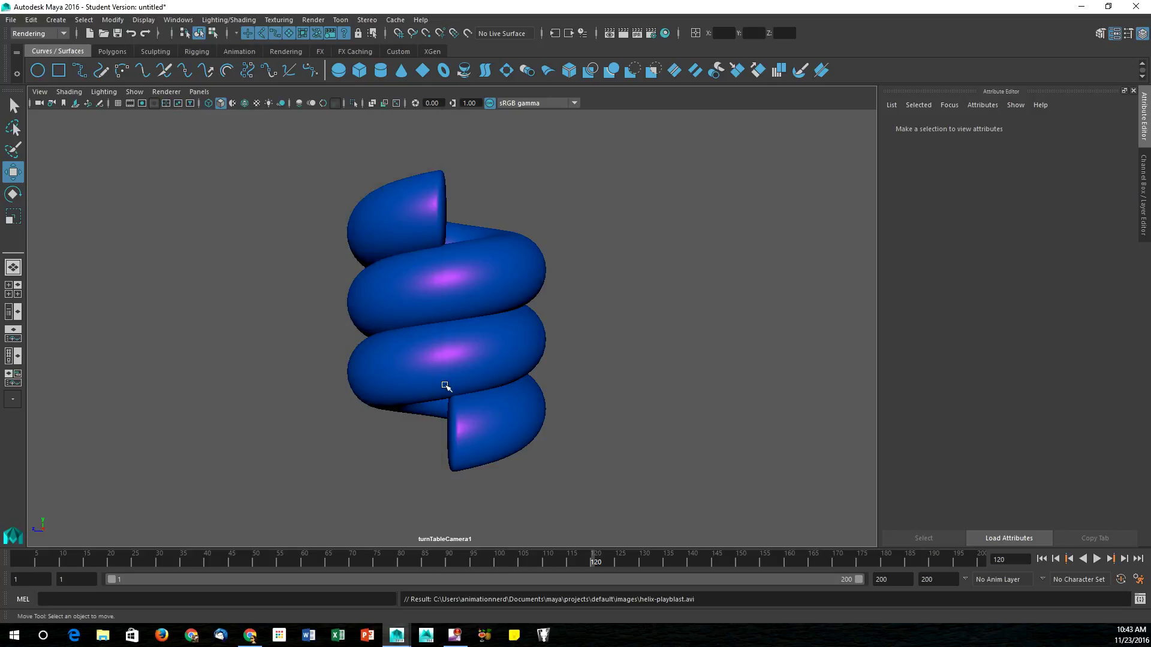
left_click(317, 20)
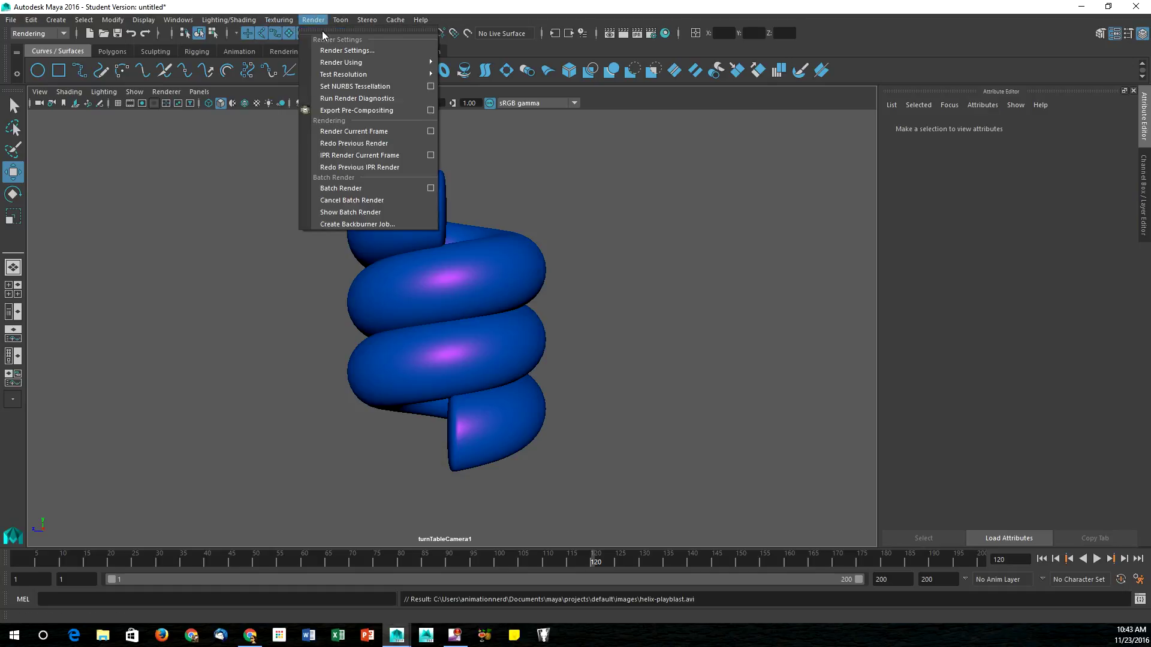
left_click(431, 188)
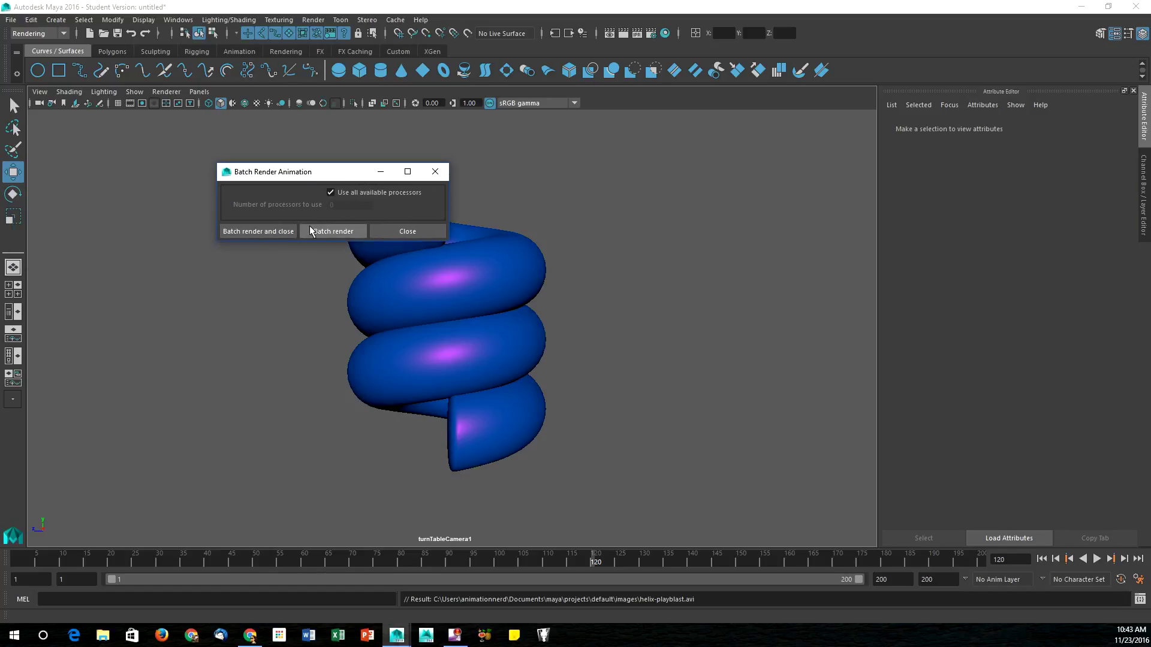
left_click(332, 232)
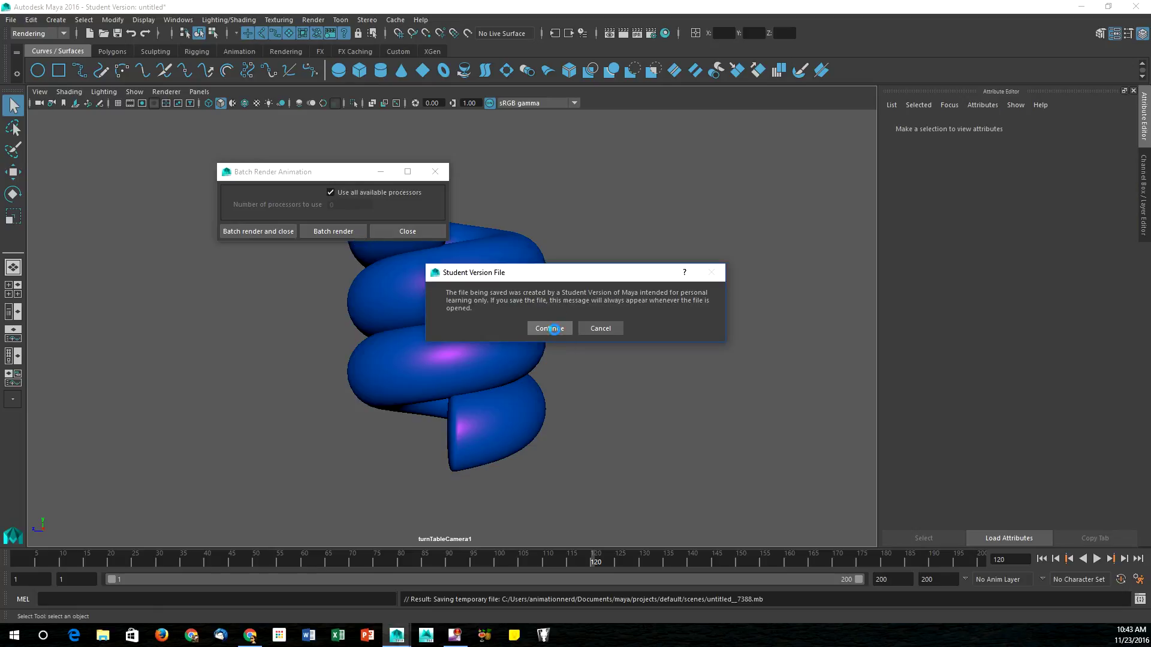
left_click(554, 331)
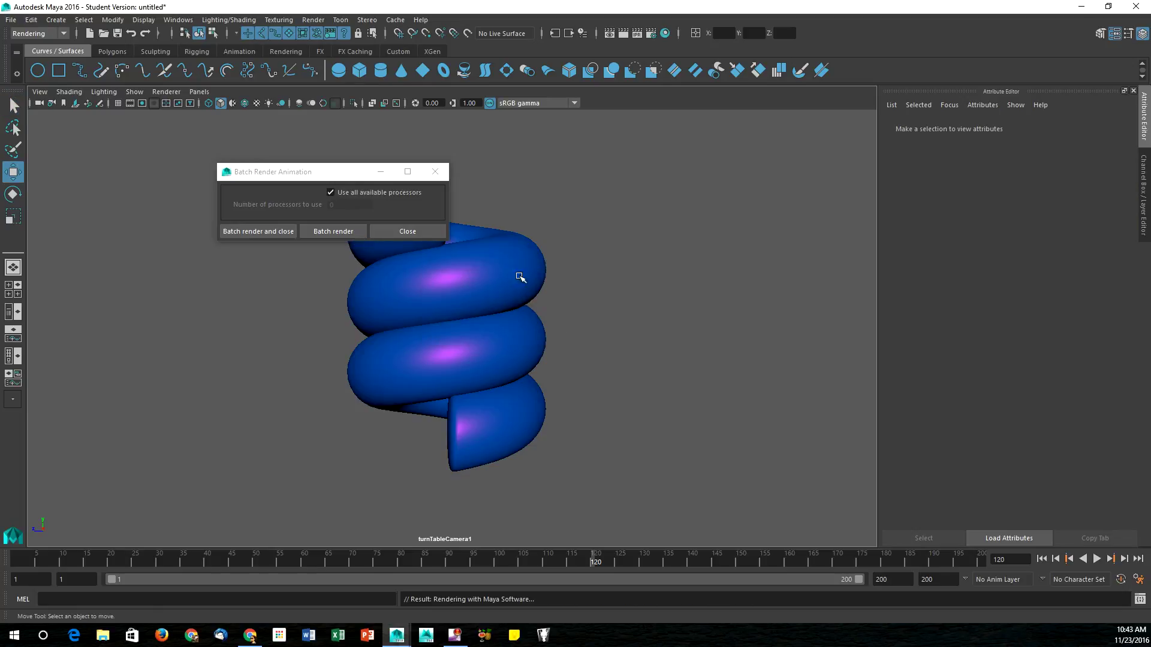
left_click(408, 232)
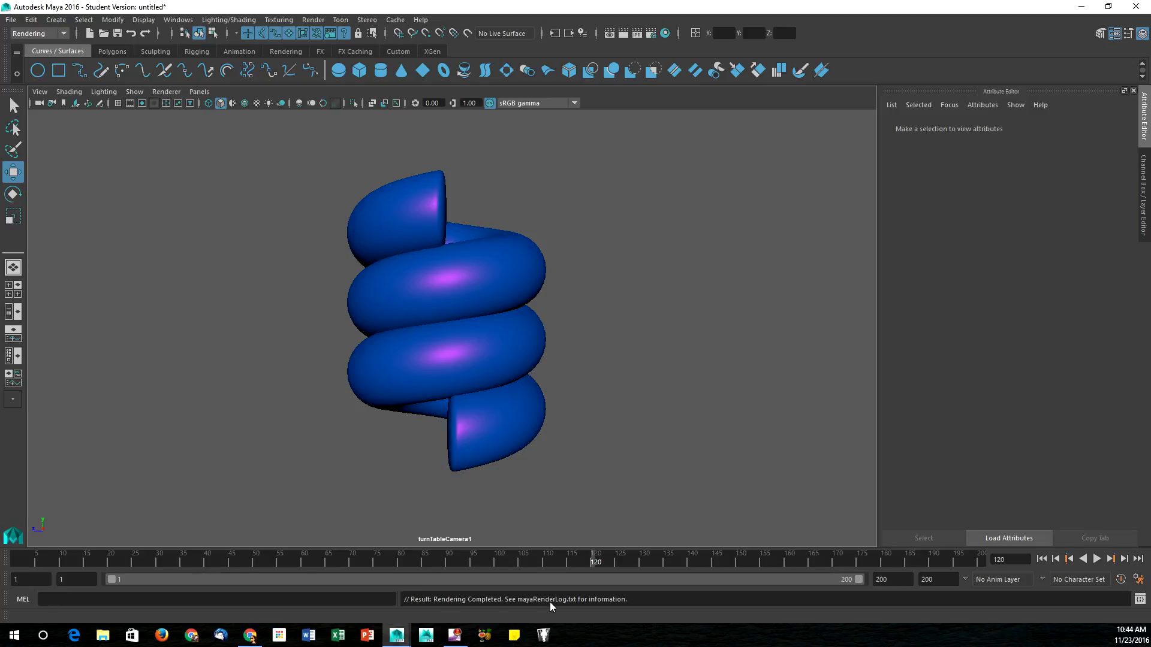
Switch to File Explorer and open the default project's images folder under Documents, maya, projects.
left_click(104, 635)
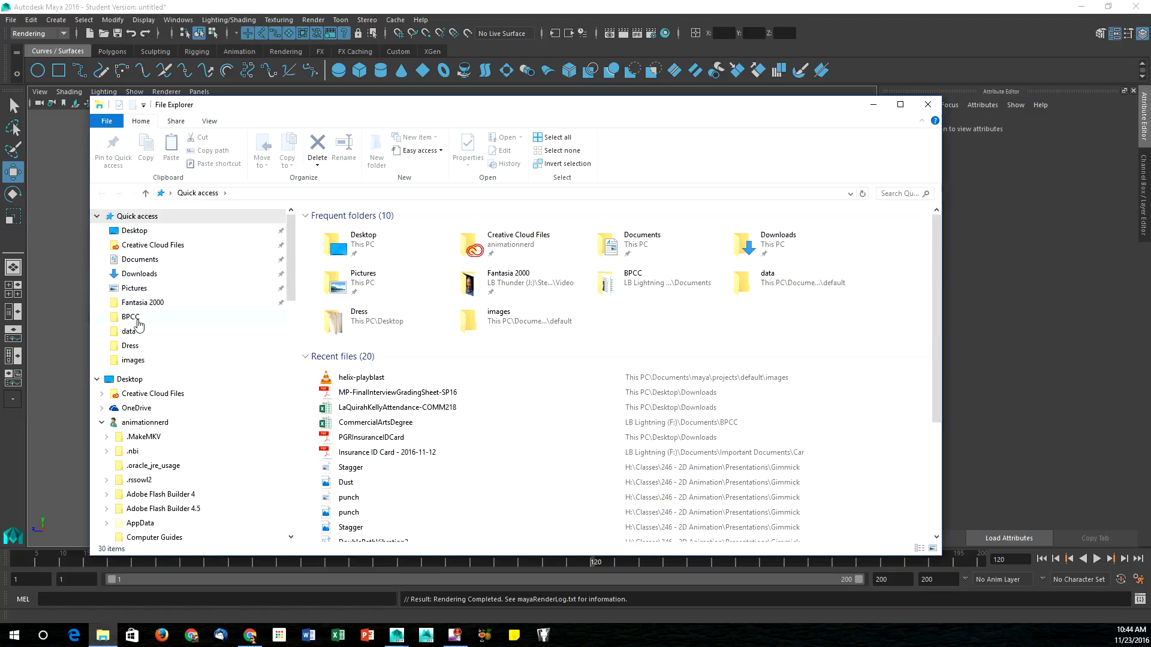
double_click(607, 251)
double_click(361, 381)
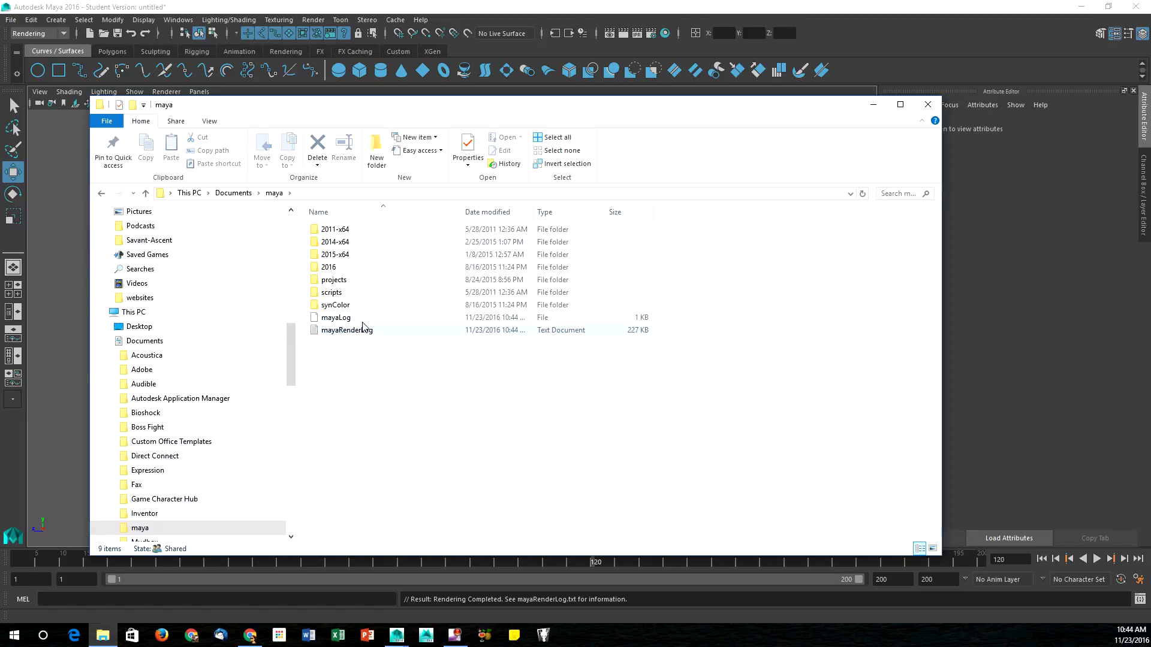
double_click(337, 281)
double_click(345, 243)
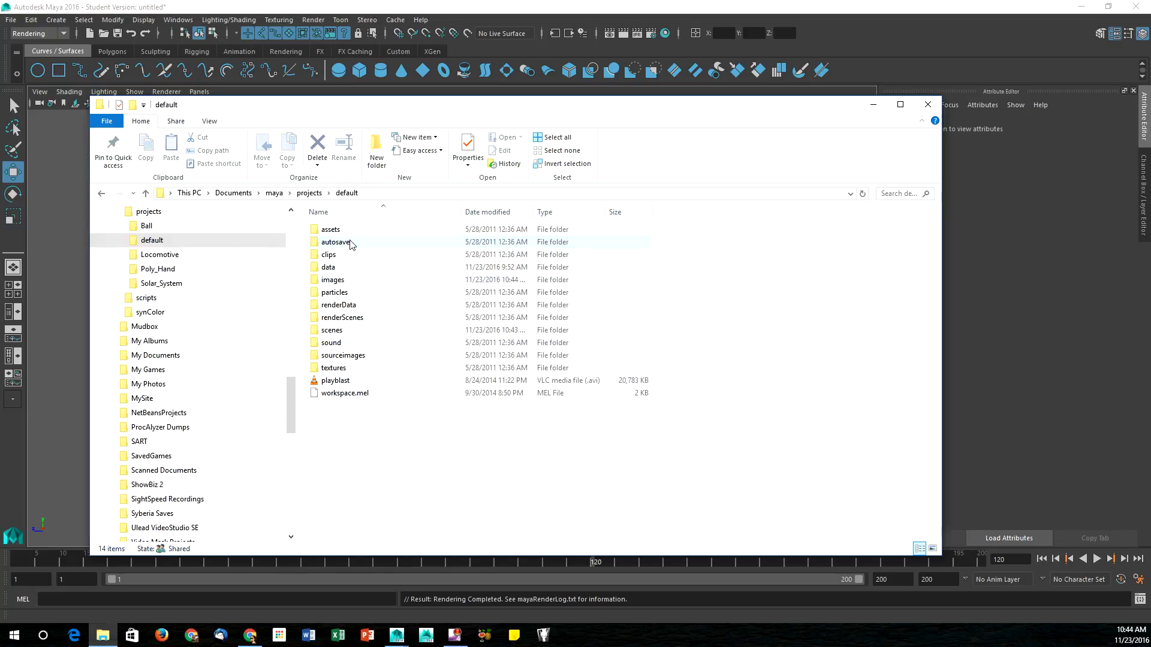
double_click(350, 282)
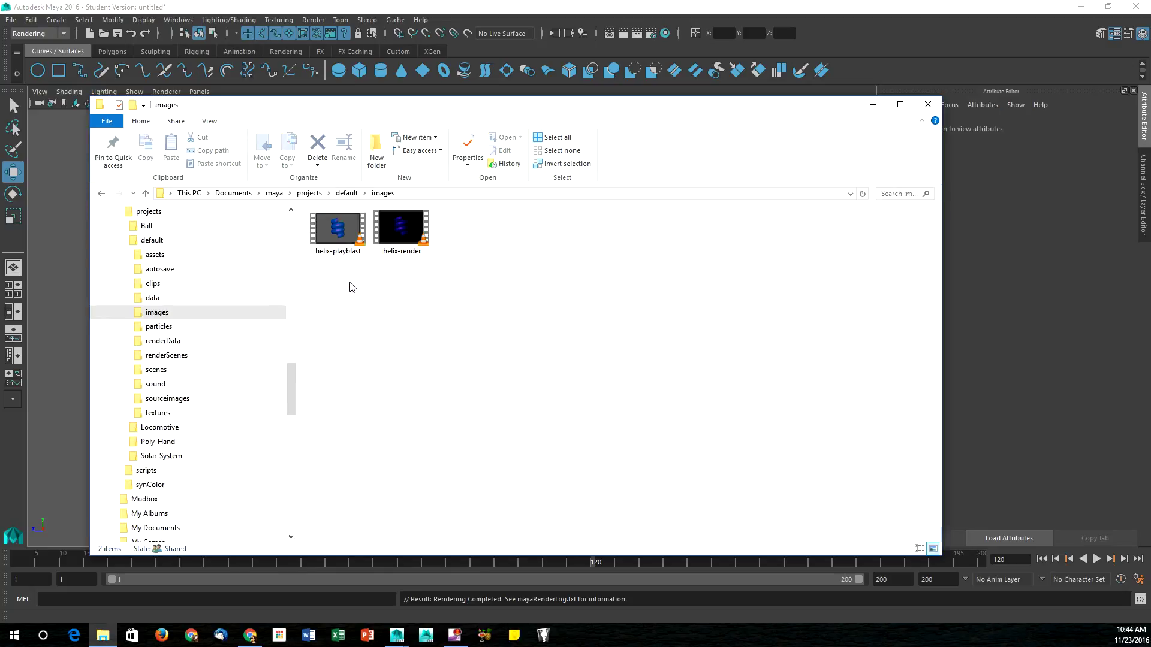
Play the helix-render video in a maximized VLC media player to review it, then close the player.
left_click(333, 241)
left_click(422, 242)
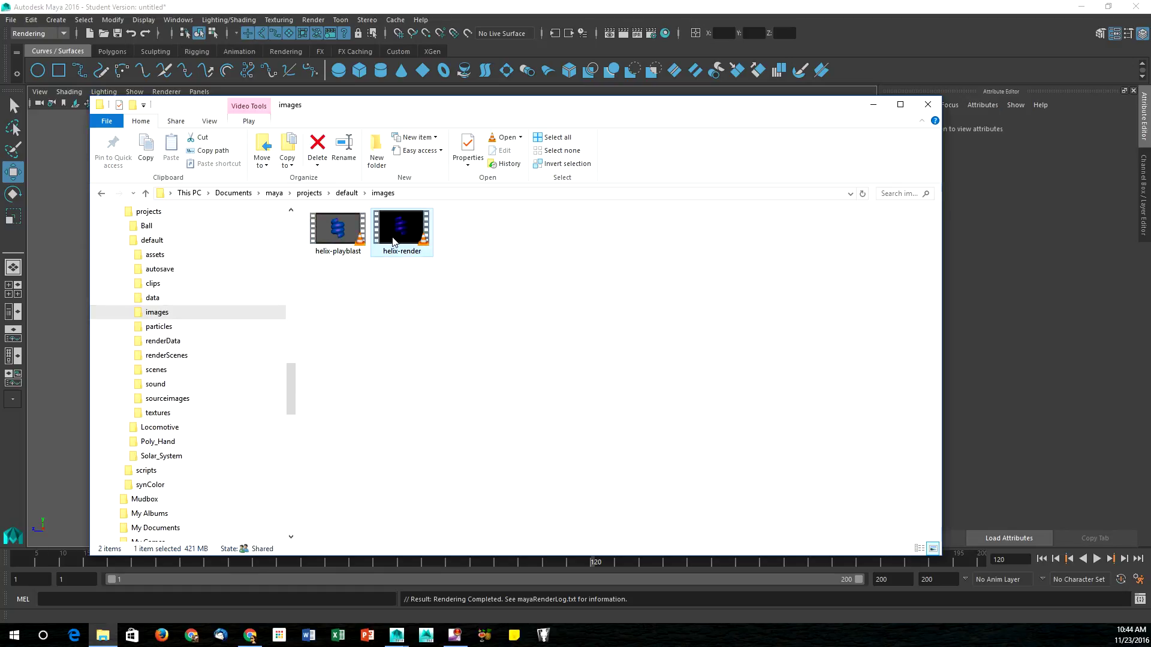
double_click(393, 238)
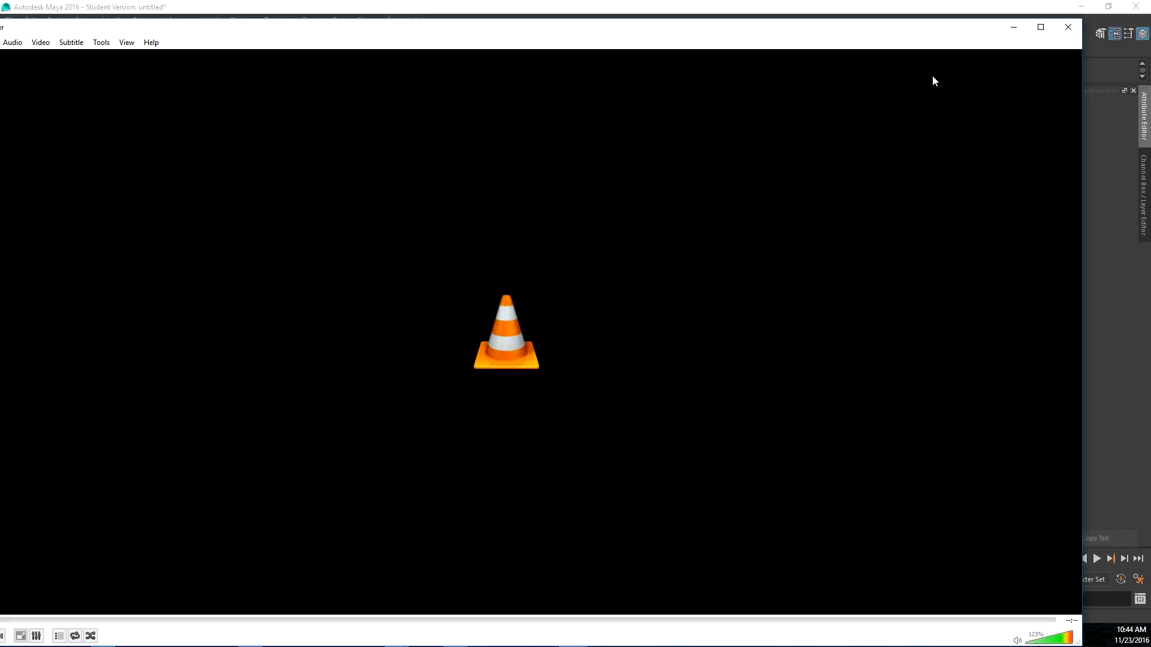
left_click_drag(768, 36, 830, 31)
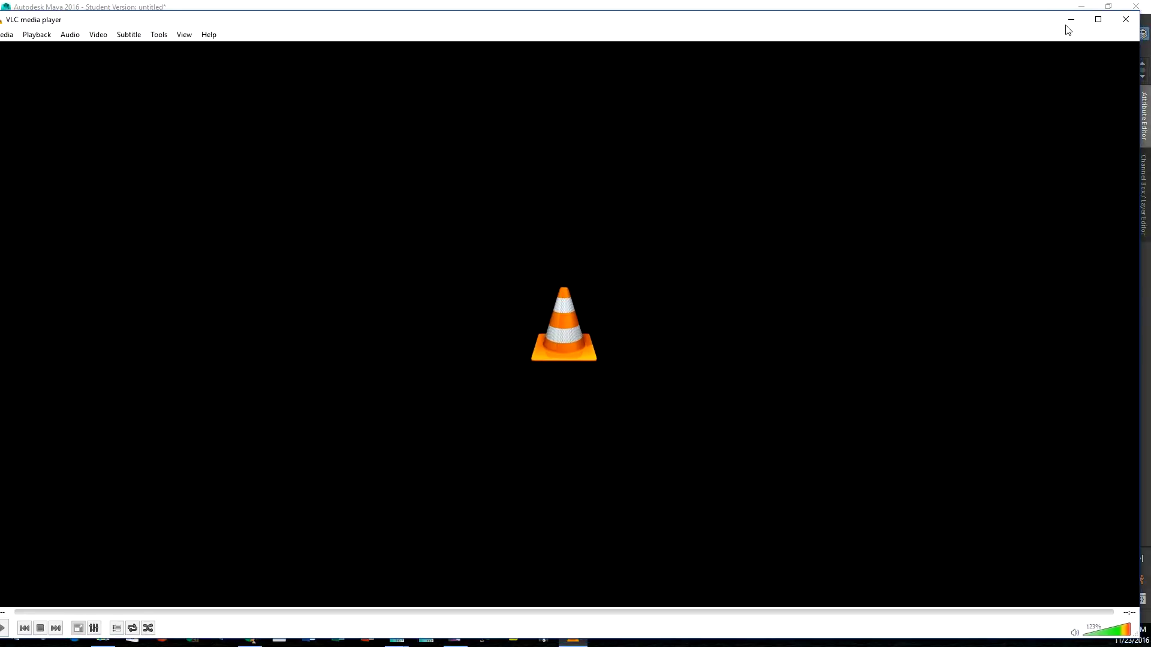
left_click(1100, 19)
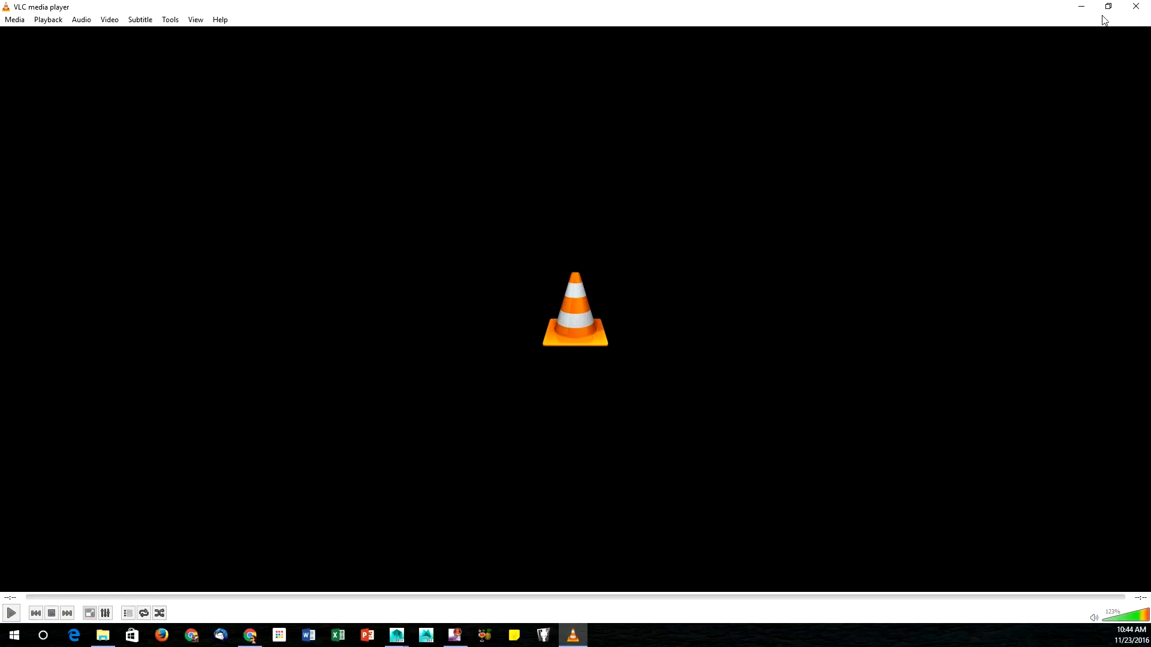
left_click(14, 613)
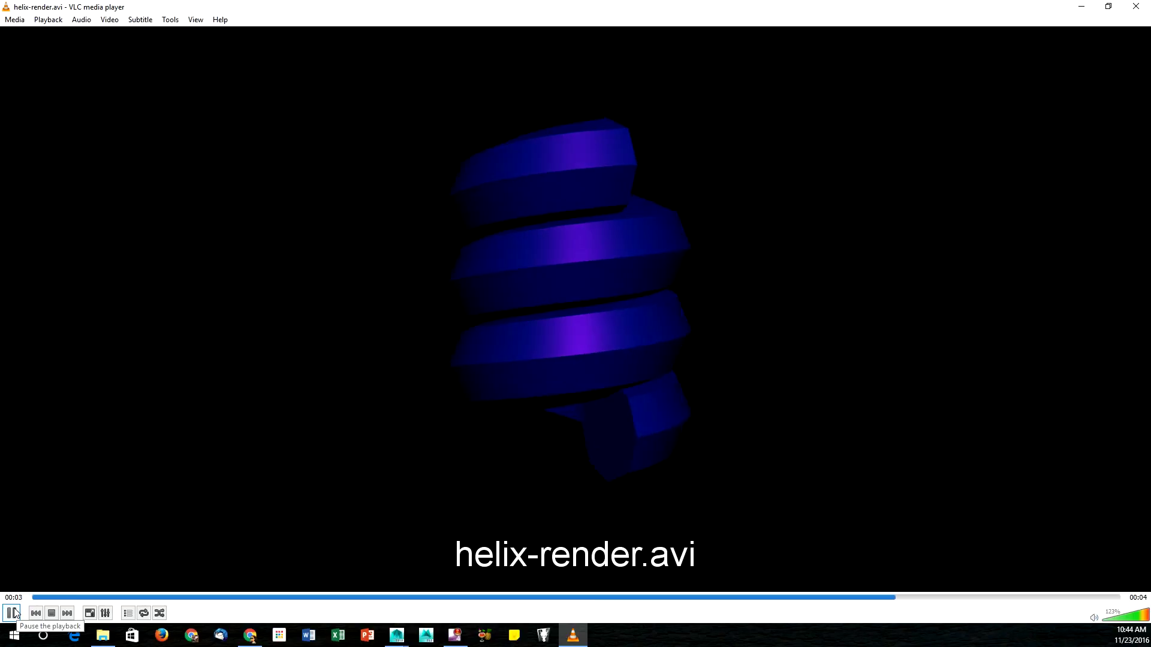
left_click(13, 612)
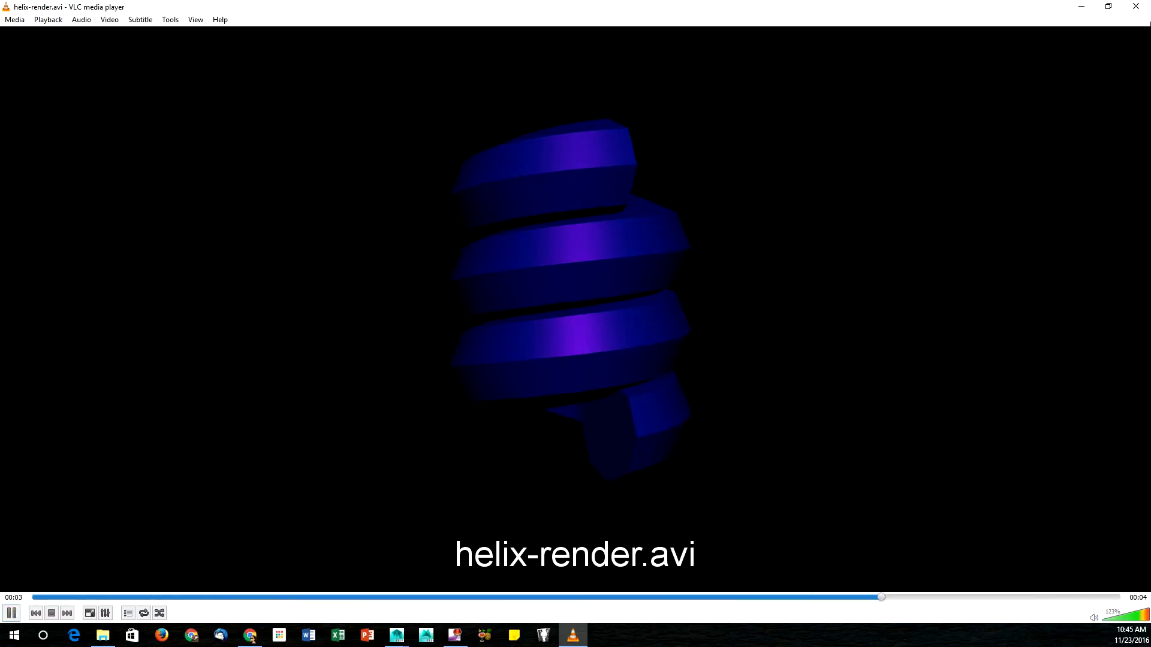
left_click(1134, 8)
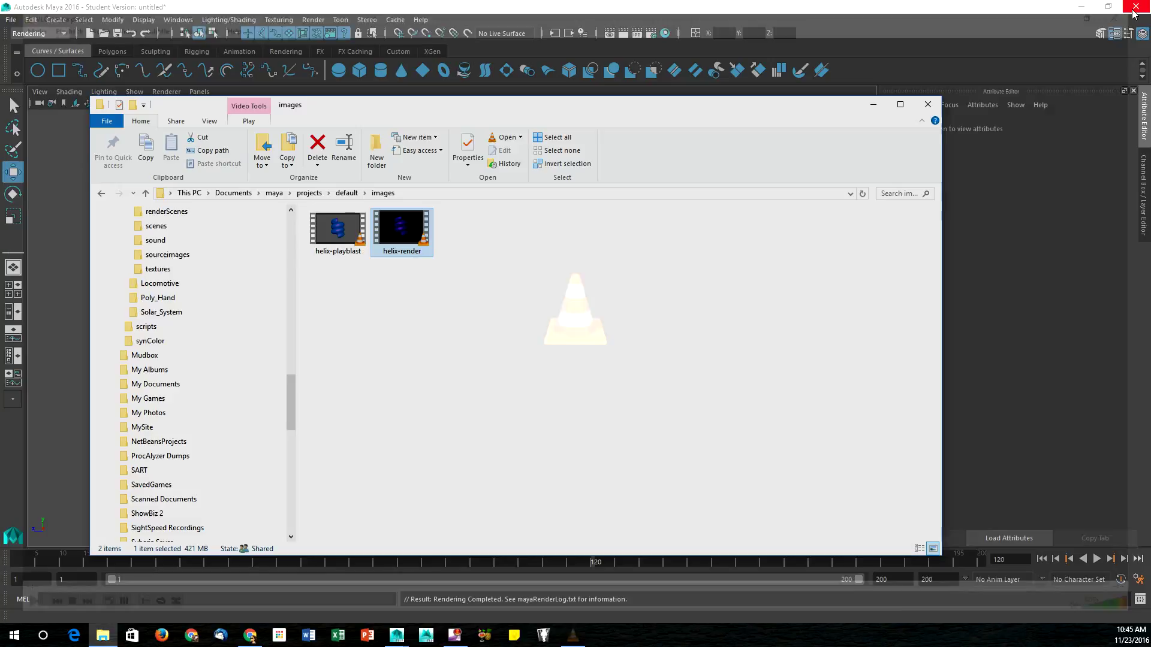
left_click(519, 265)
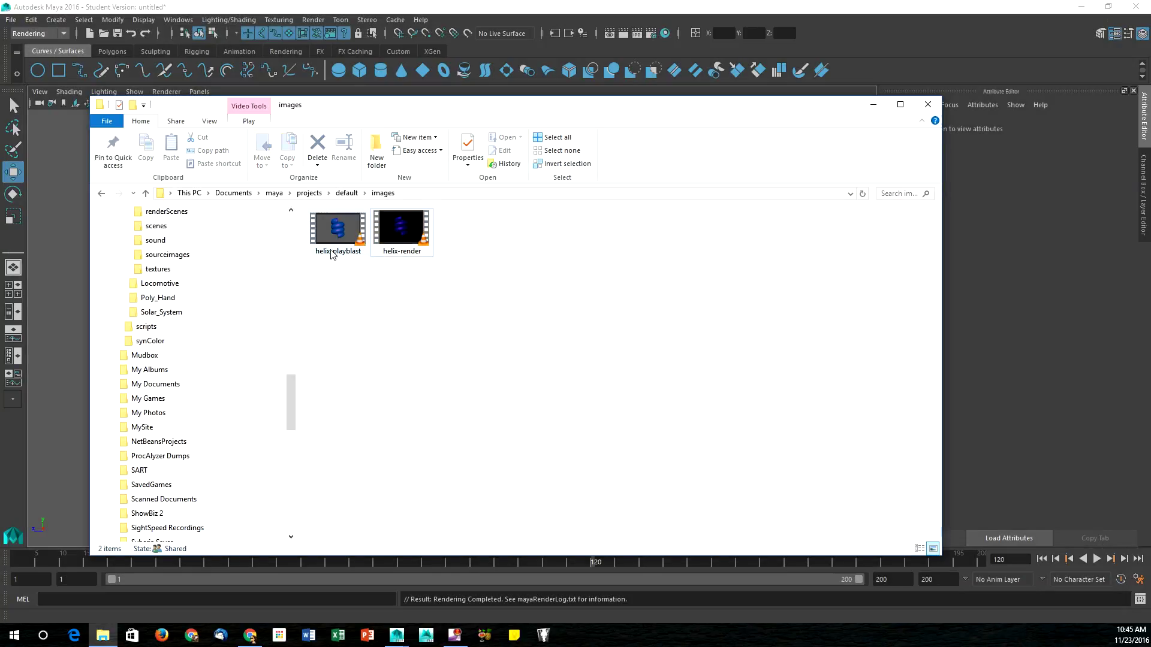
left_click(333, 254)
left_click(424, 254)
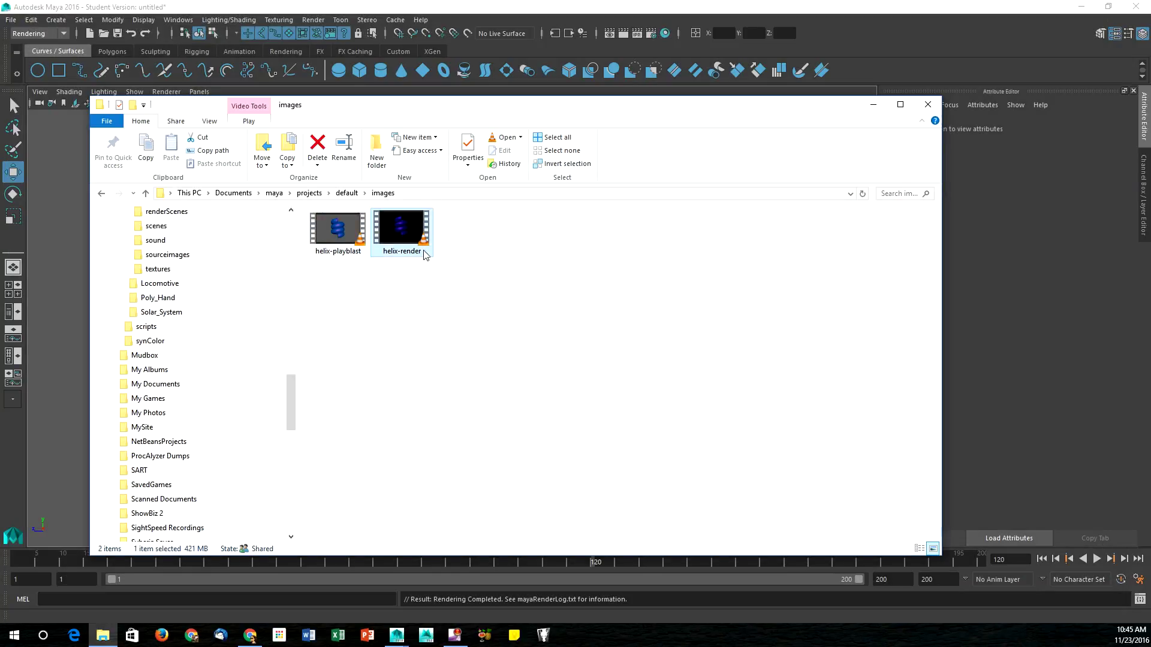
Switch back to Maya, maximize the front view, and frame the whole helix in it.
left_click(1012, 296)
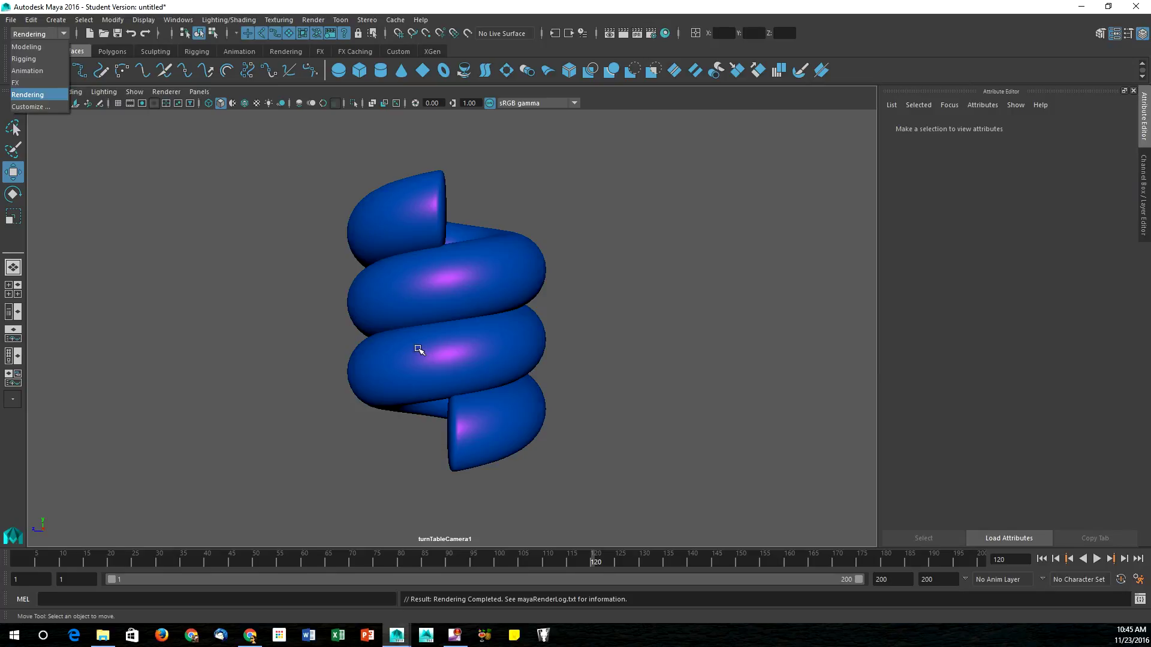
left_click(298, 339)
key("space")
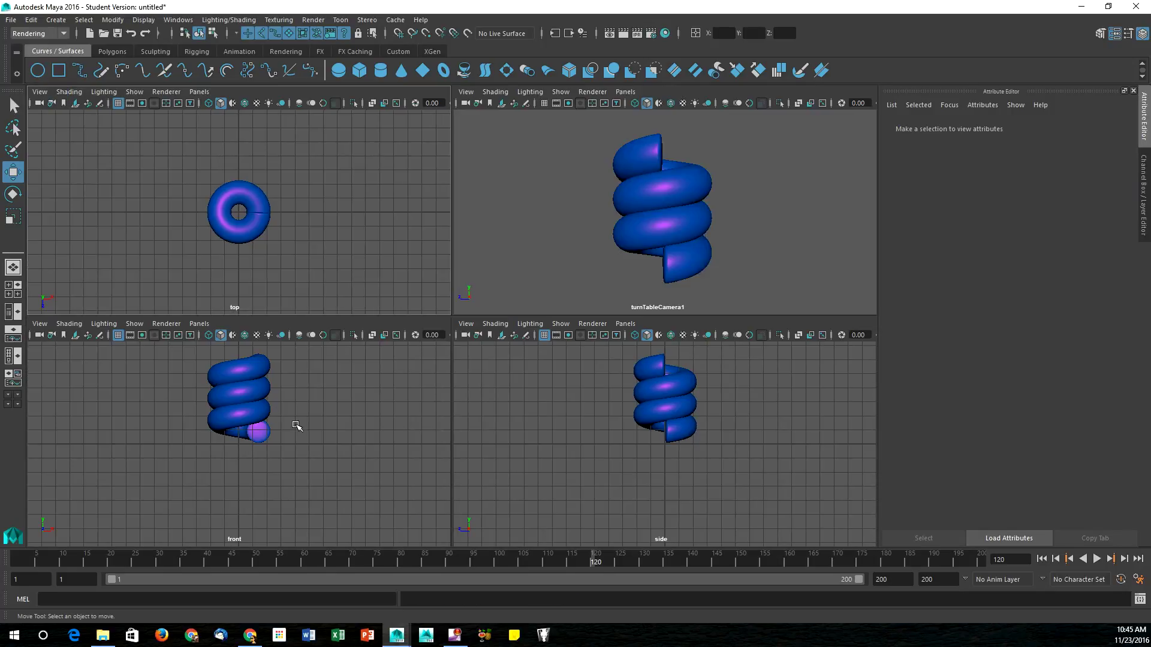
key("space")
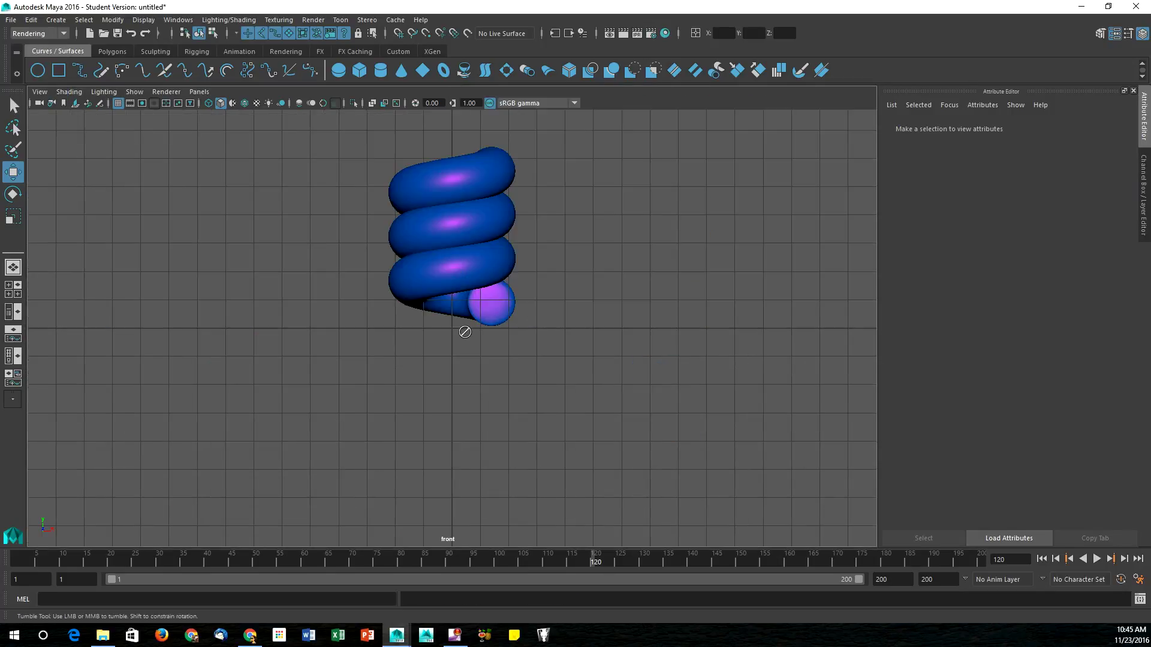
middle_click_drag(465, 270, 471, 369, "alt")
scroll(472, 369, "up", 1)
scroll(472, 368, "up", 3)
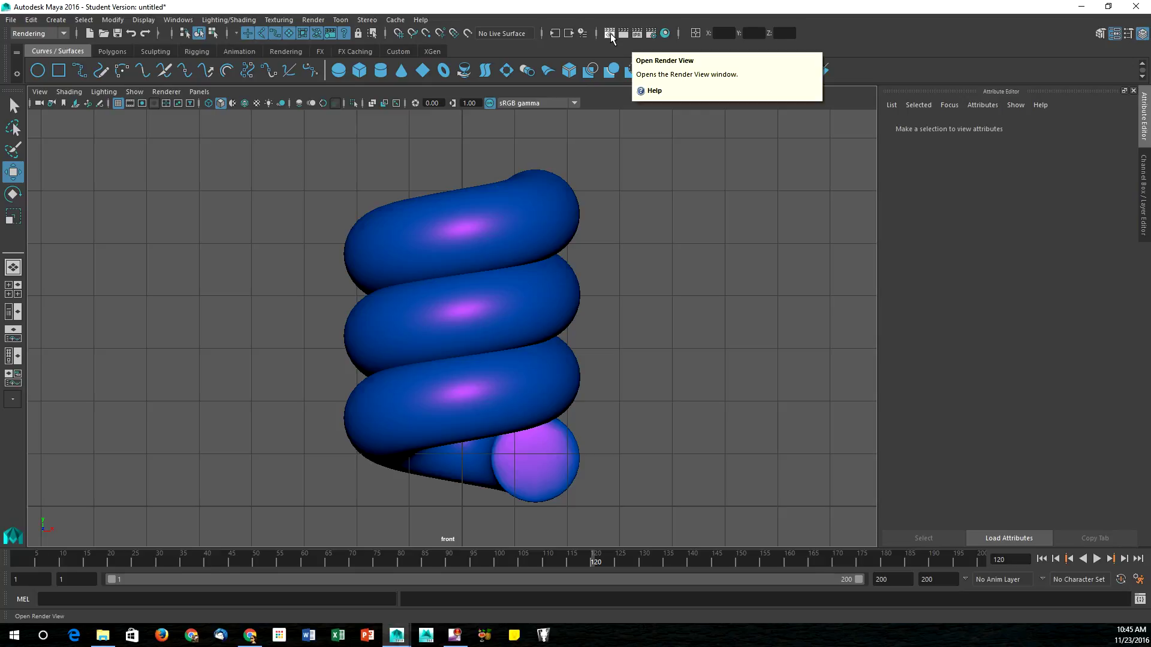
Open the Render View and render the current frame with Maya Software.
left_click(609, 34)
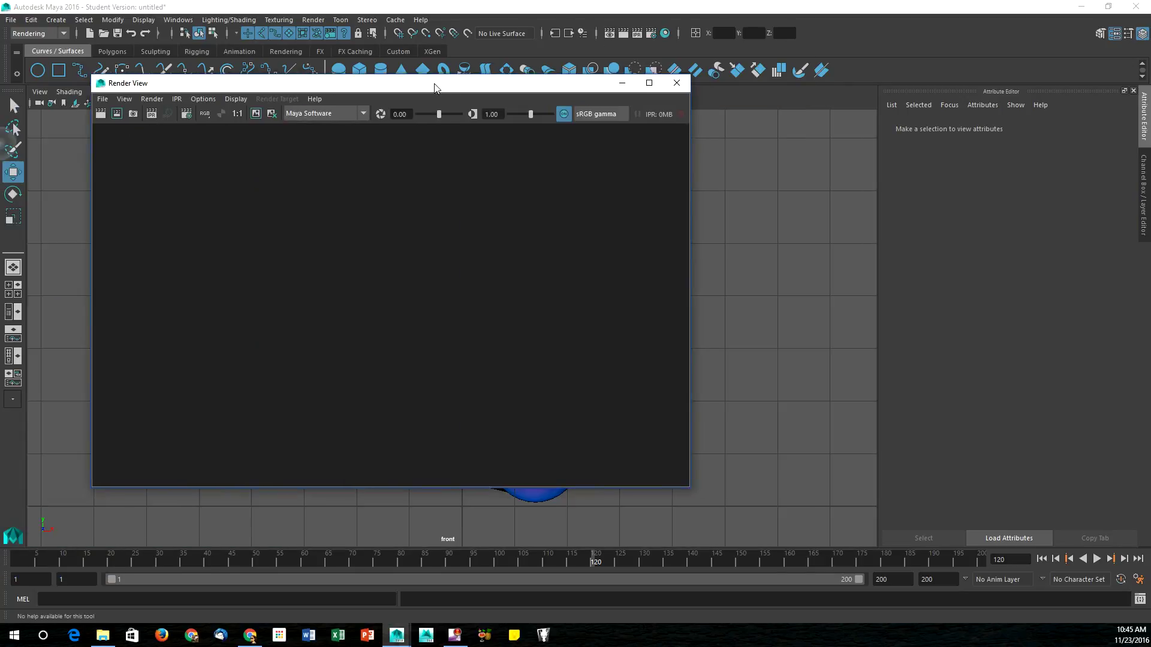
left_click_drag(437, 87, 504, 91)
left_click(171, 121)
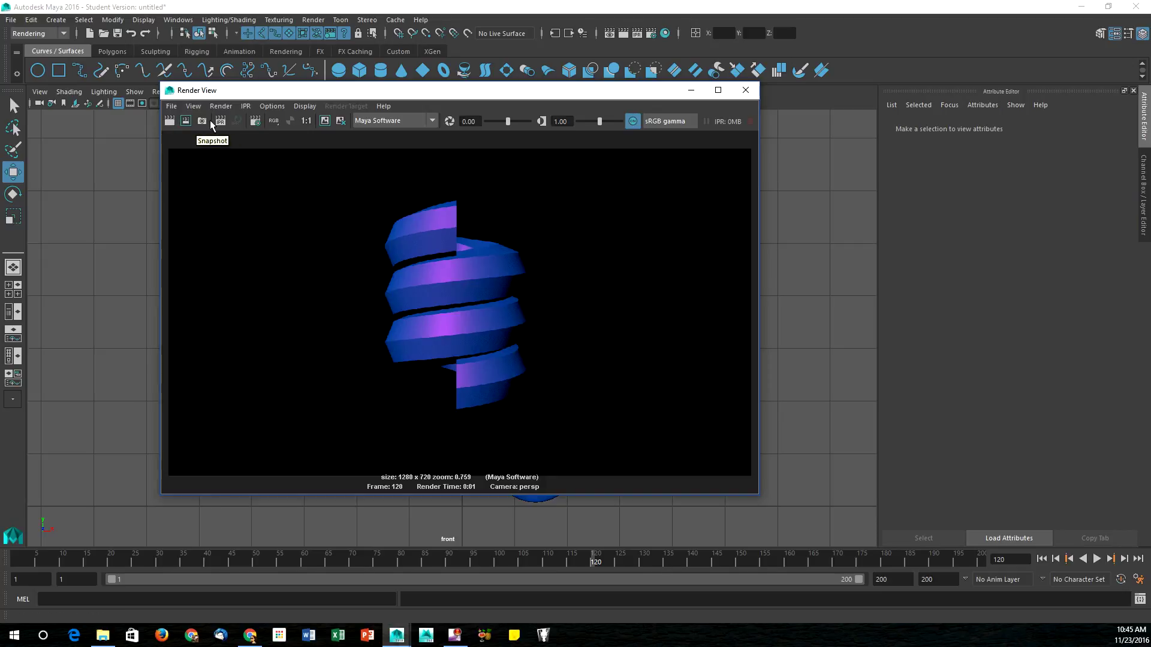
left_click(256, 123)
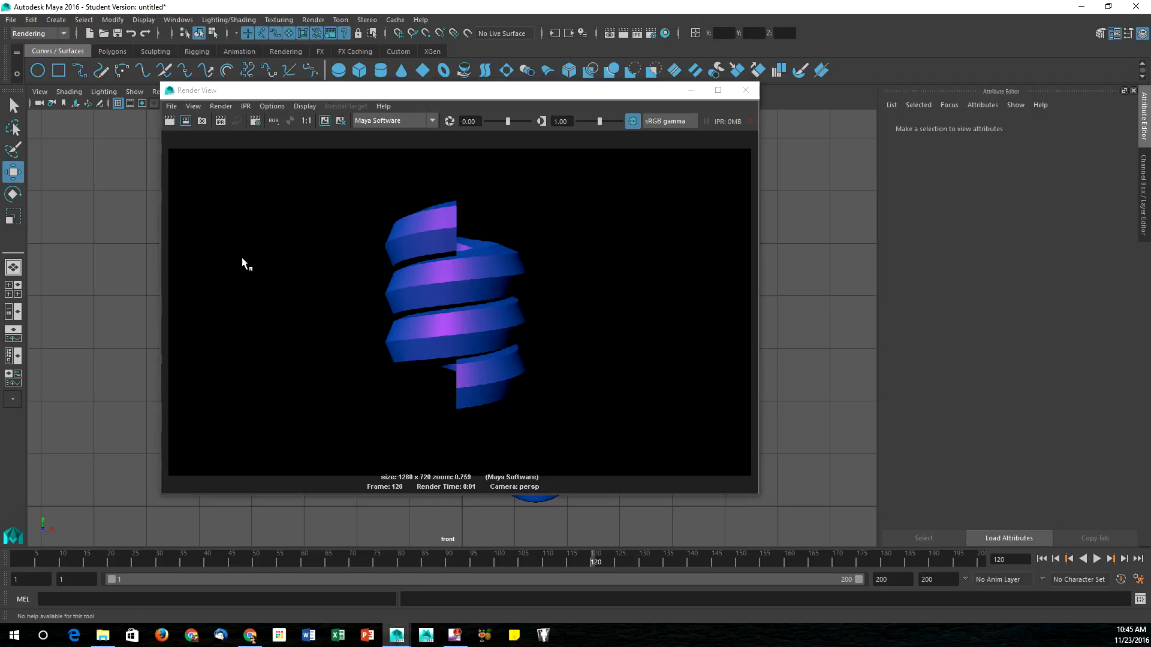
Save the rendered image to the images folder as a Tiff named Front-Helix, then close the Render View and restore the four-view layout.
left_click(174, 106)
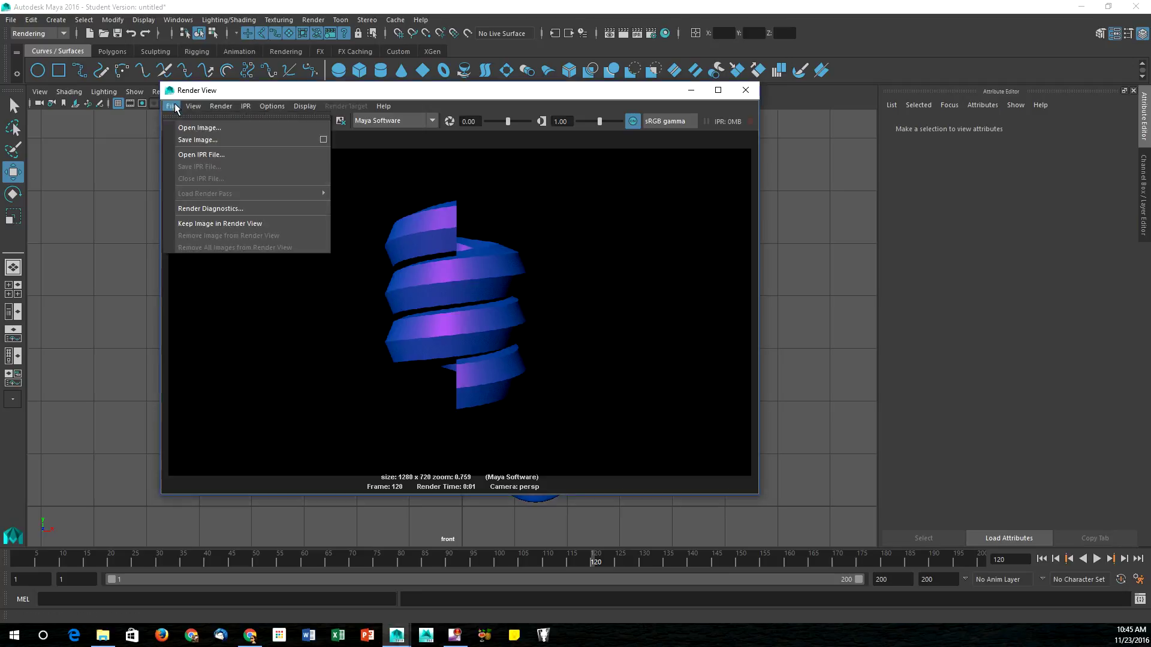
left_click(196, 139)
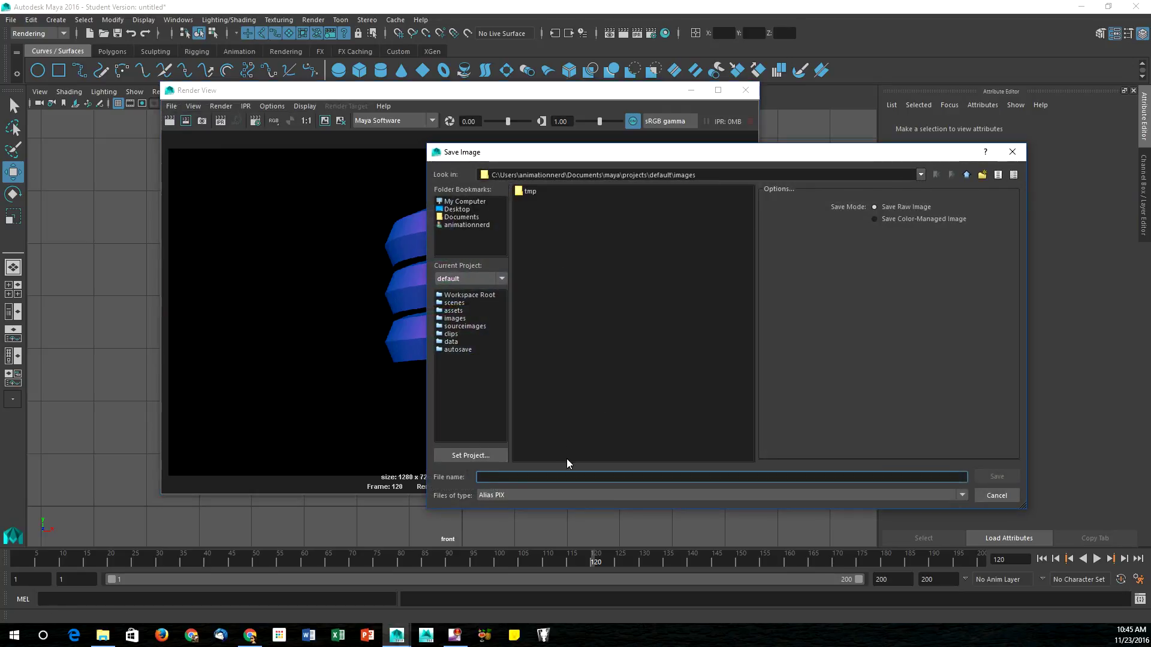
type("Front-Helix")
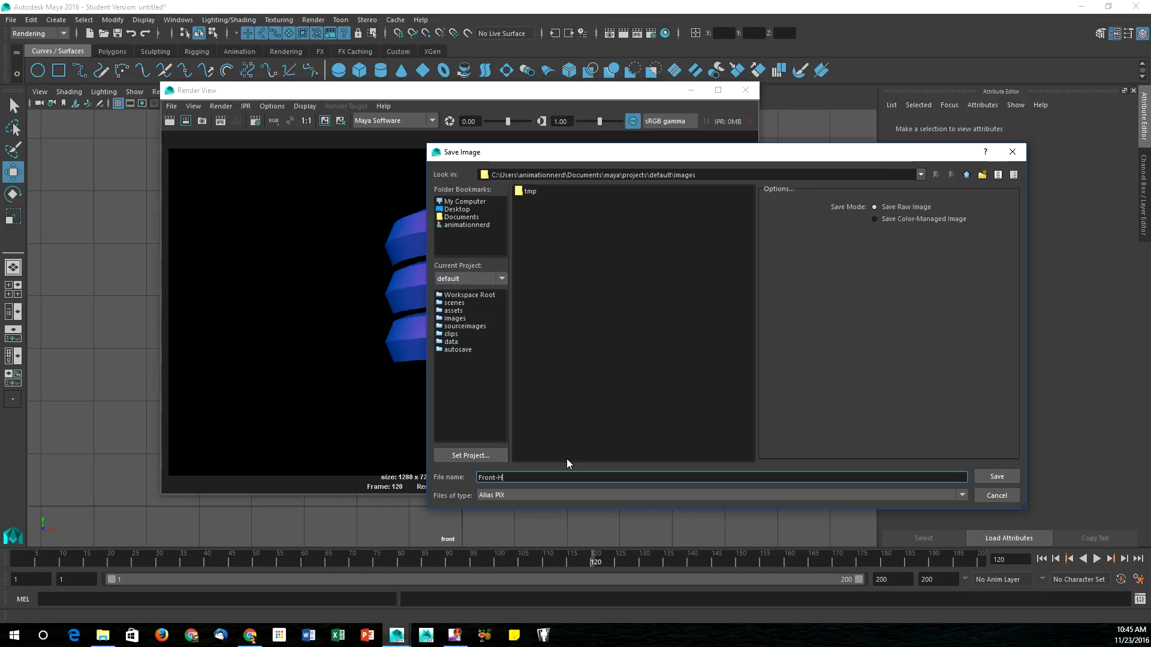
left_click(553, 495)
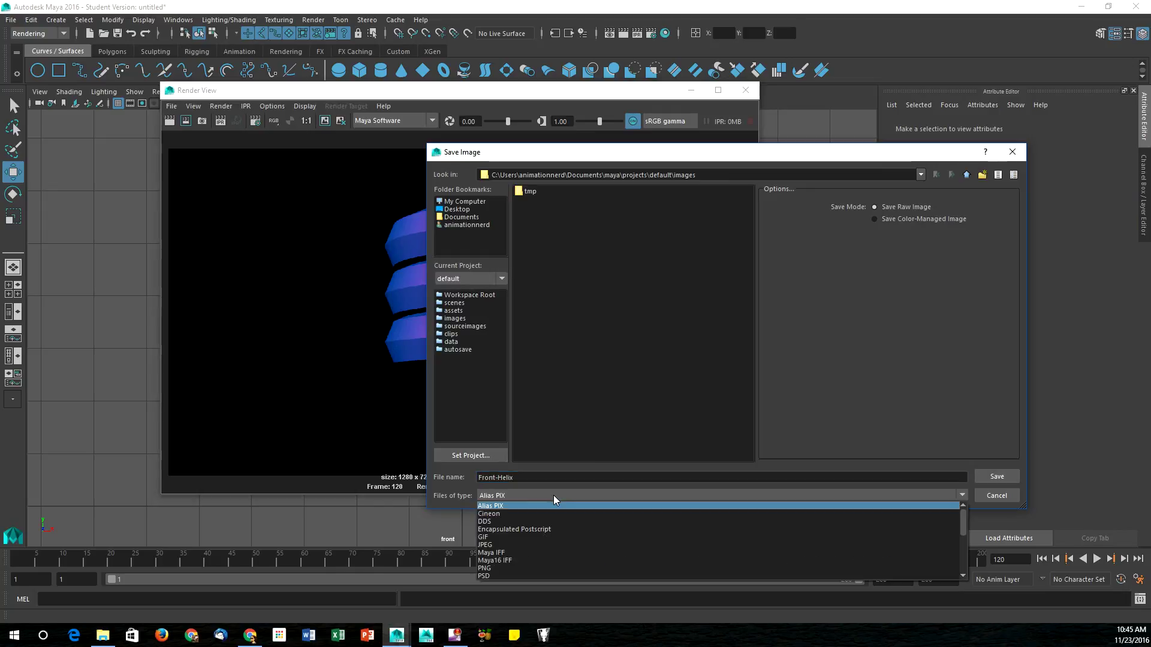
scroll(510, 566, "down", 3)
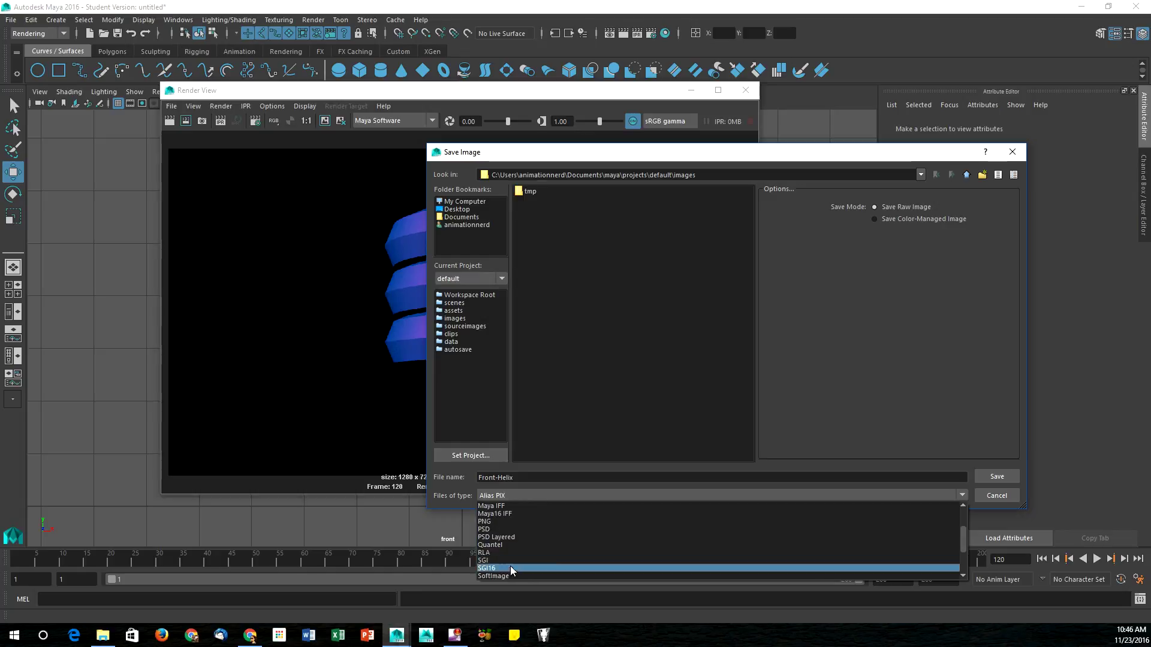
left_click(501, 576)
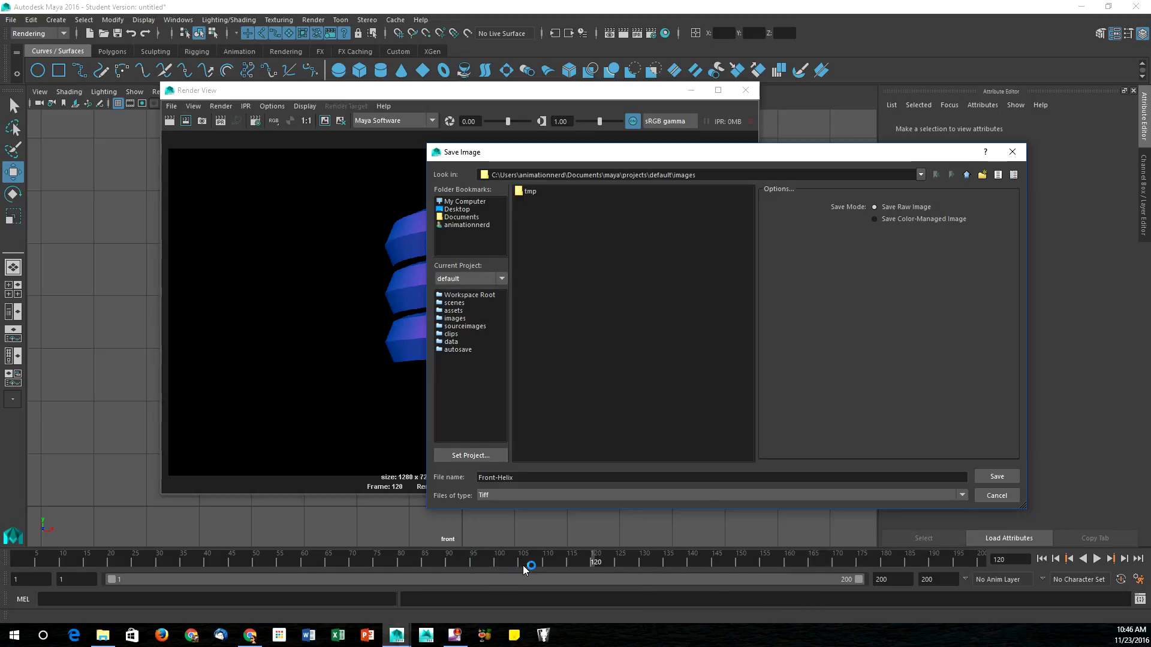
left_click(1013, 475)
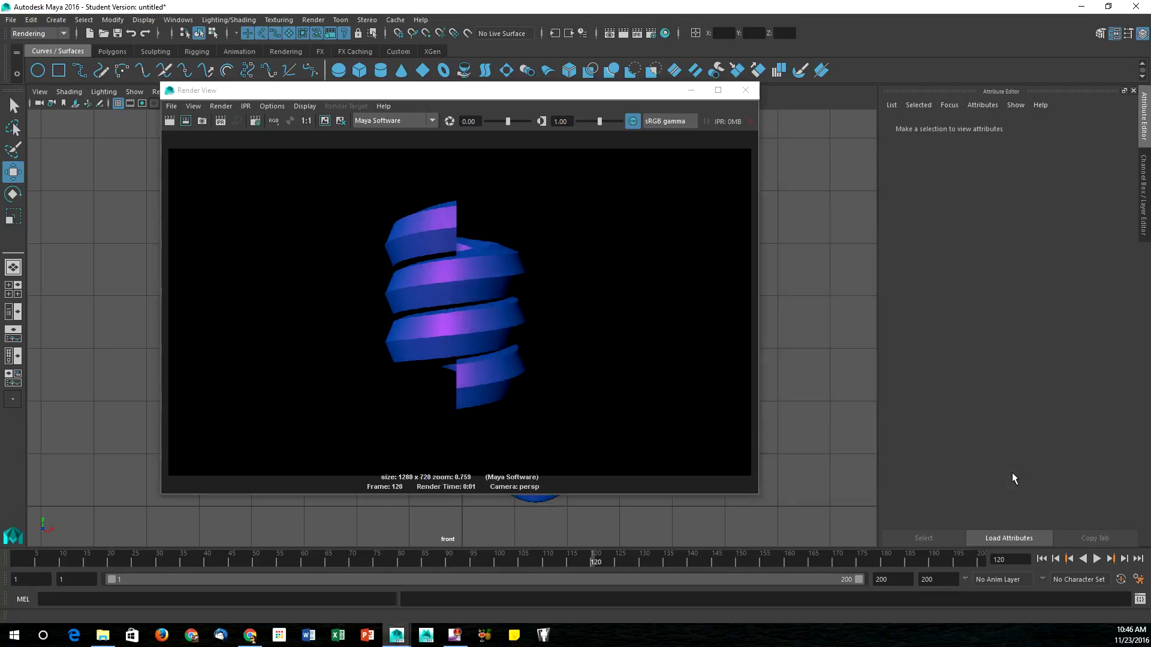
left_click(745, 90)
key("space")
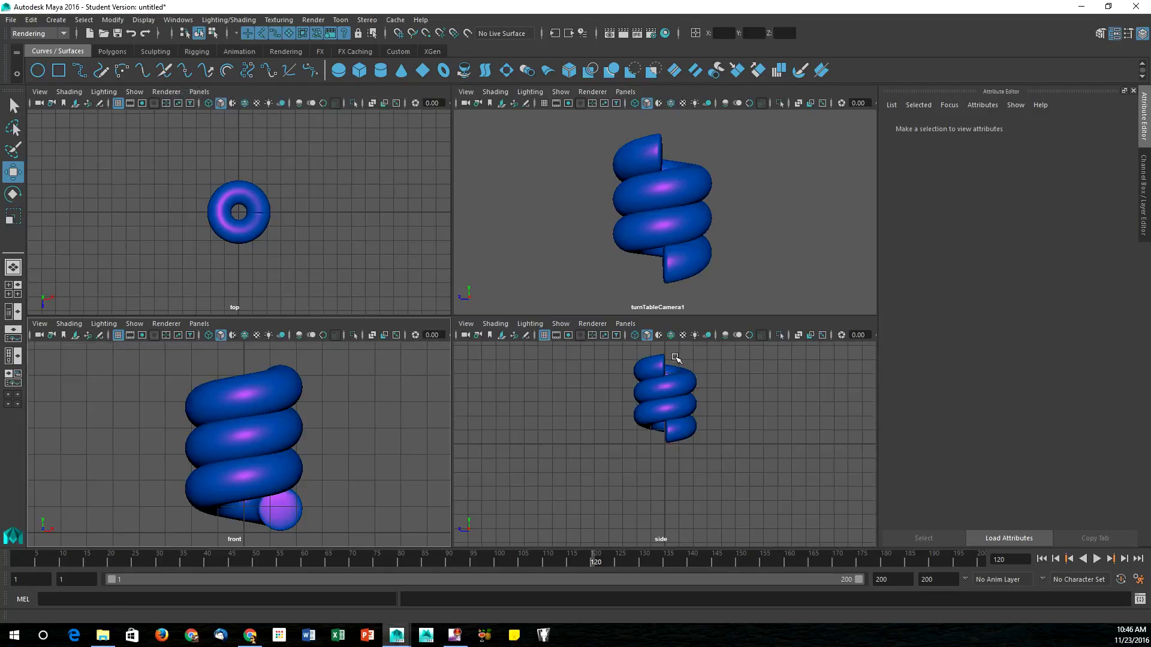
Maximize the side view, frame the whole helix in it, and render the current frame with Maya Software.
key("space")
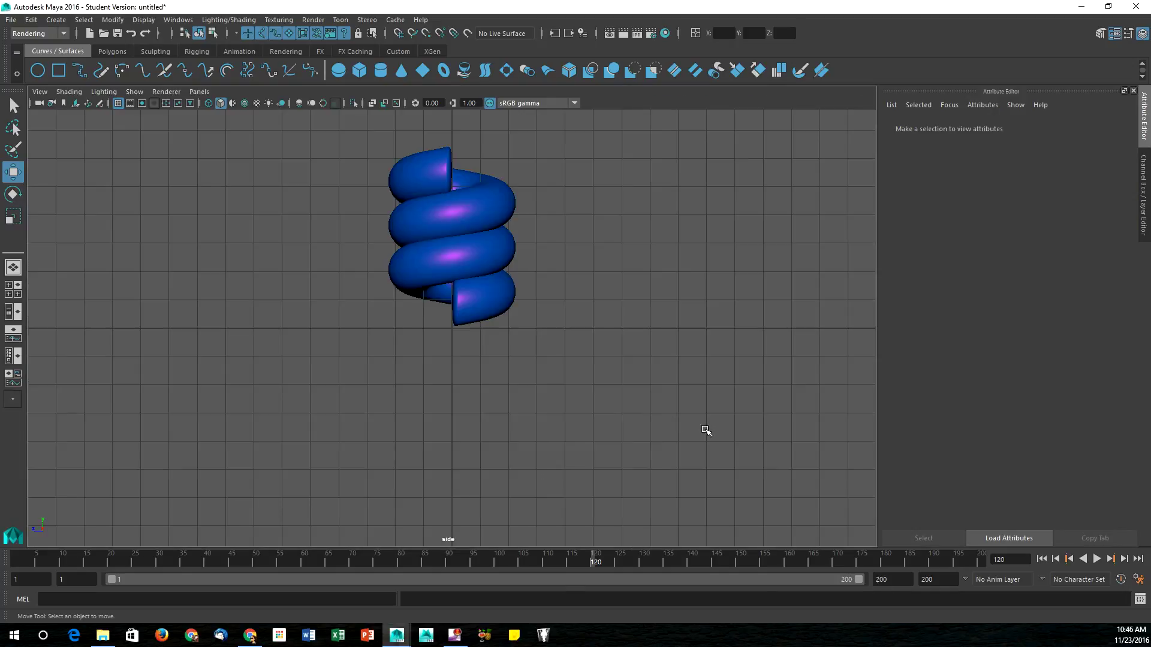
scroll(486, 286, "up", 6)
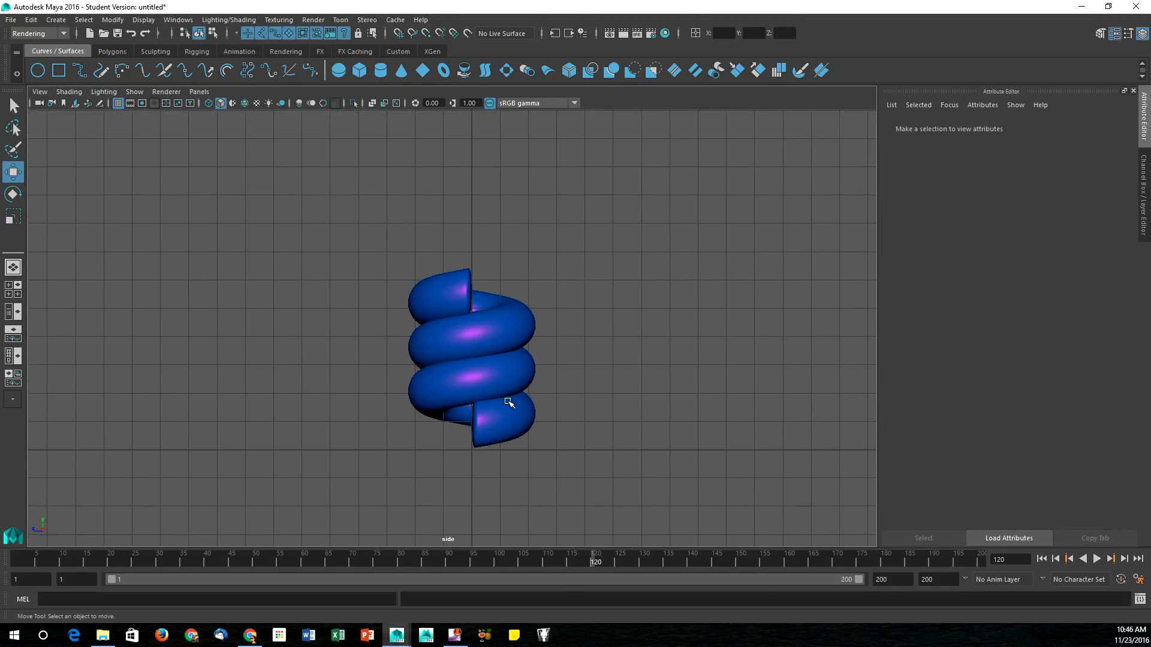
middle_click_drag(520, 422, 488, 368, "alt")
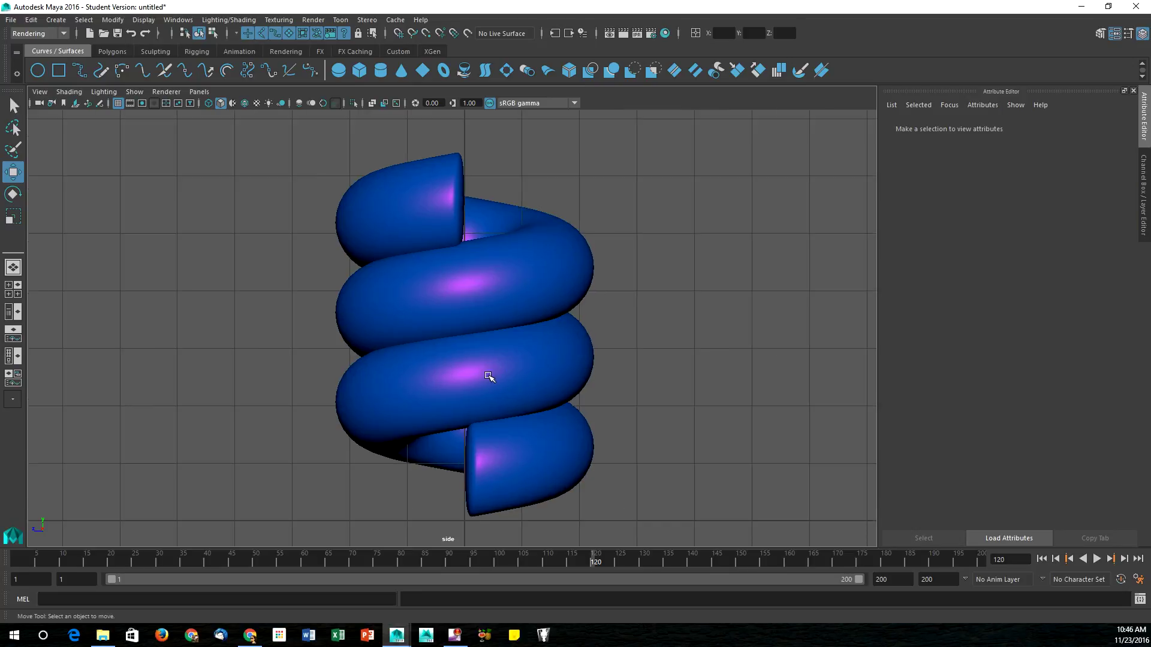
scroll(489, 377, "up", 1)
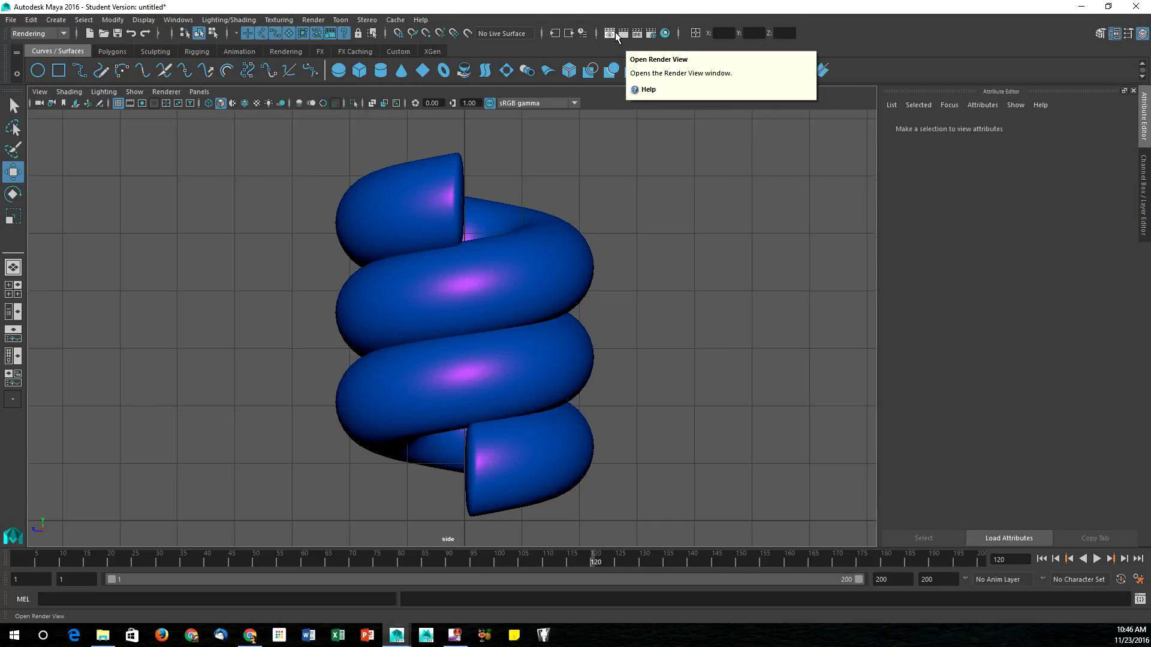
left_click(623, 36)
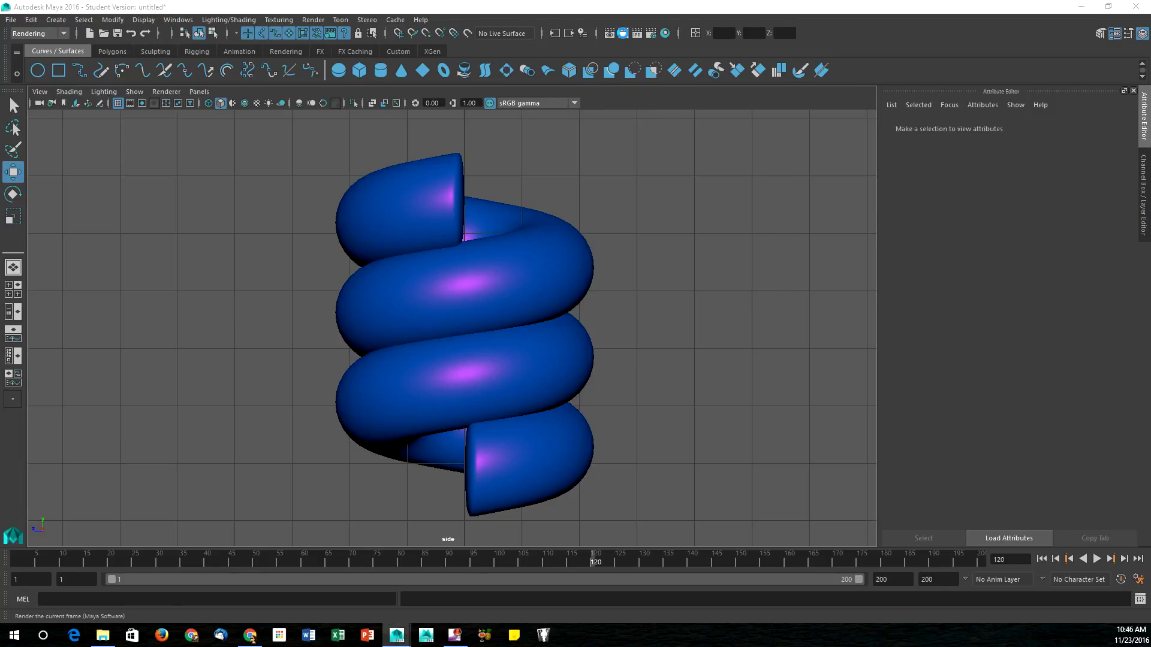
left_click_drag(587, 95, 583, 62)
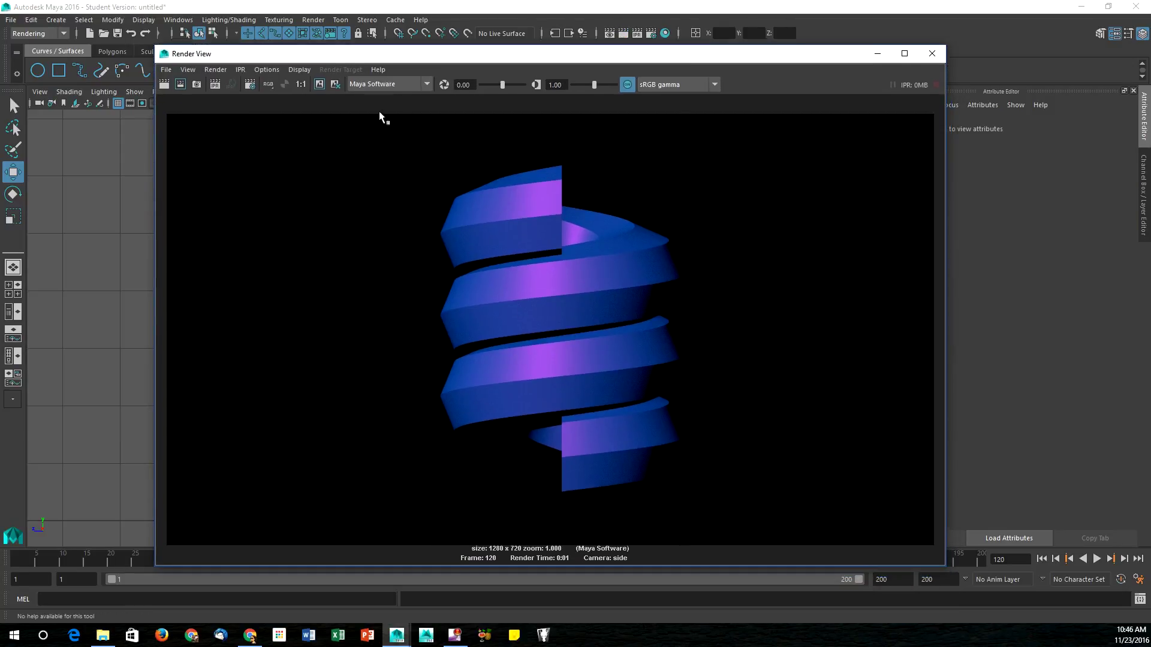
Save the rendered side image to the images folder as a Tiff named Side-Helix, then close the Render View.
left_click(165, 70)
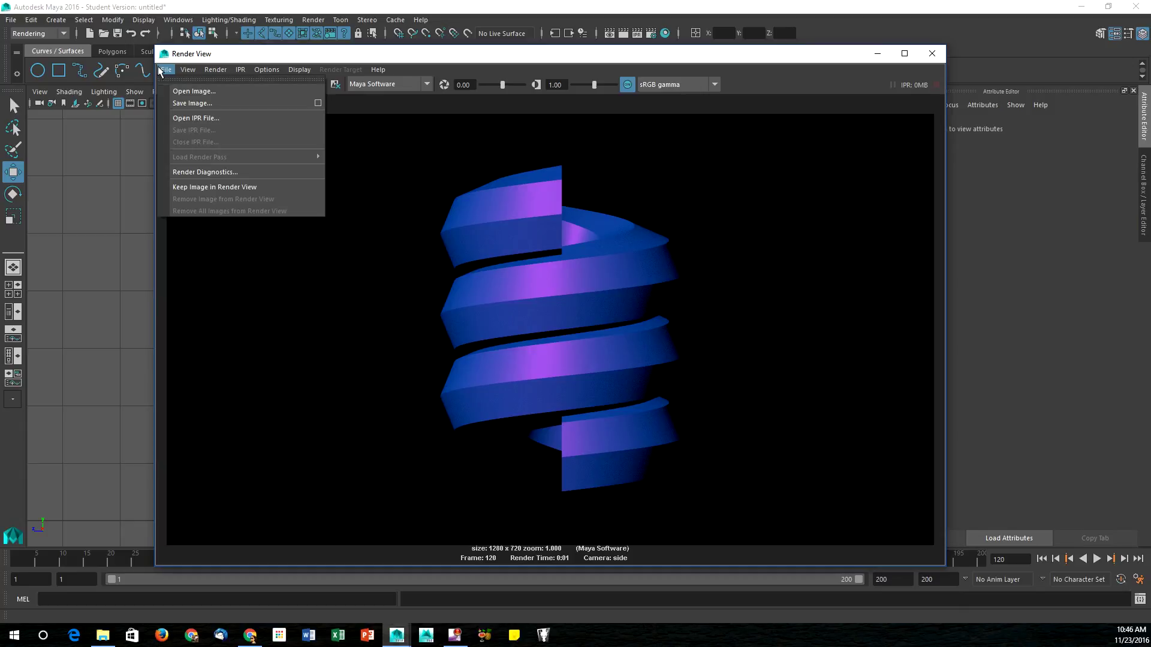
left_click(207, 103)
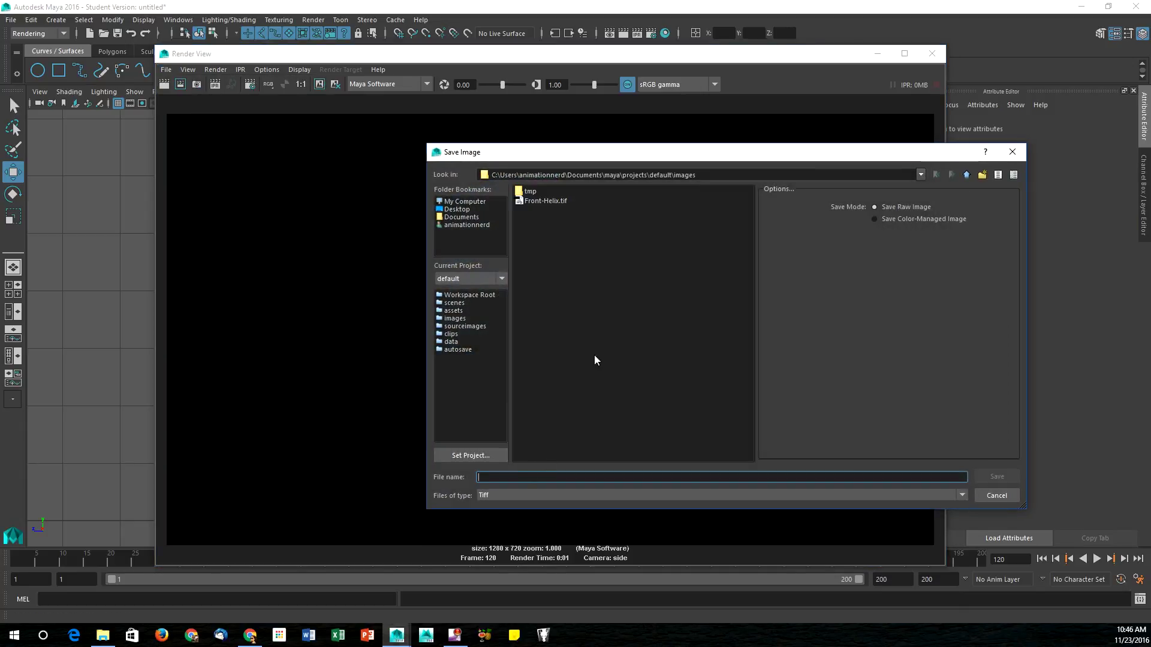
type("Side-Helix")
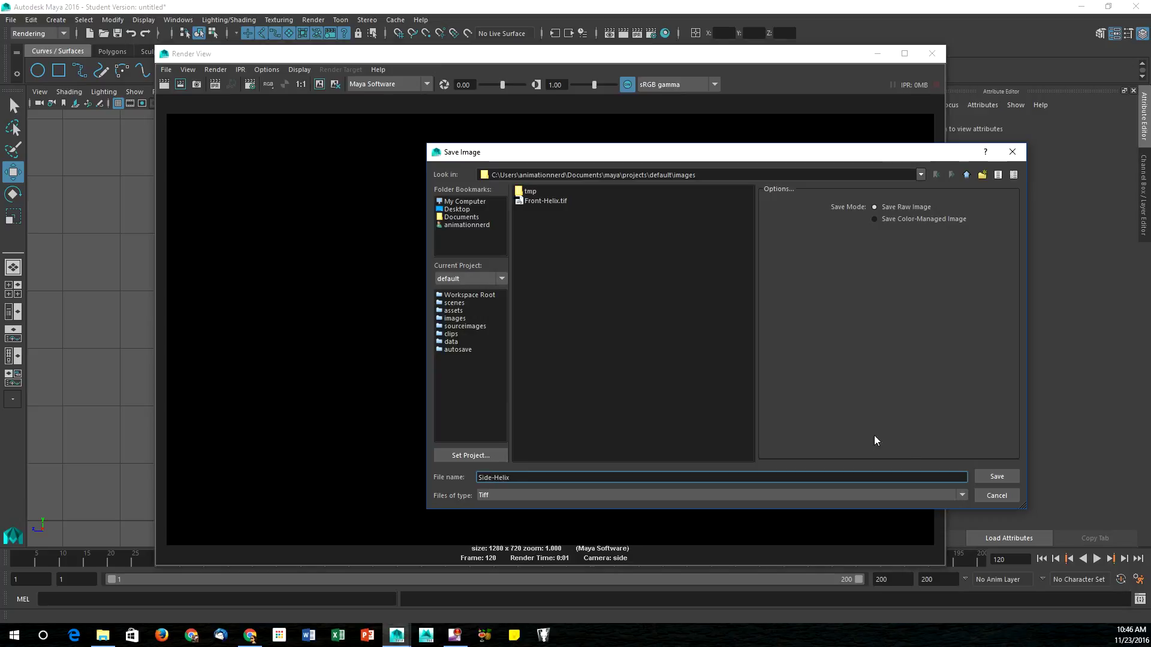
left_click(999, 475)
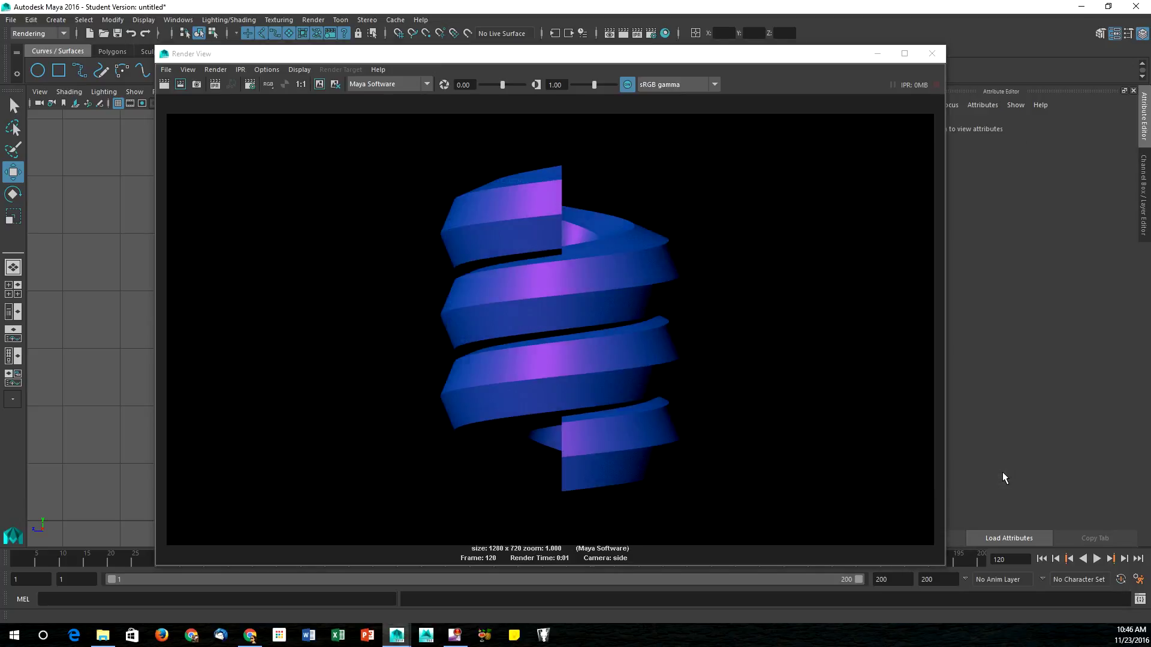
left_click(932, 53)
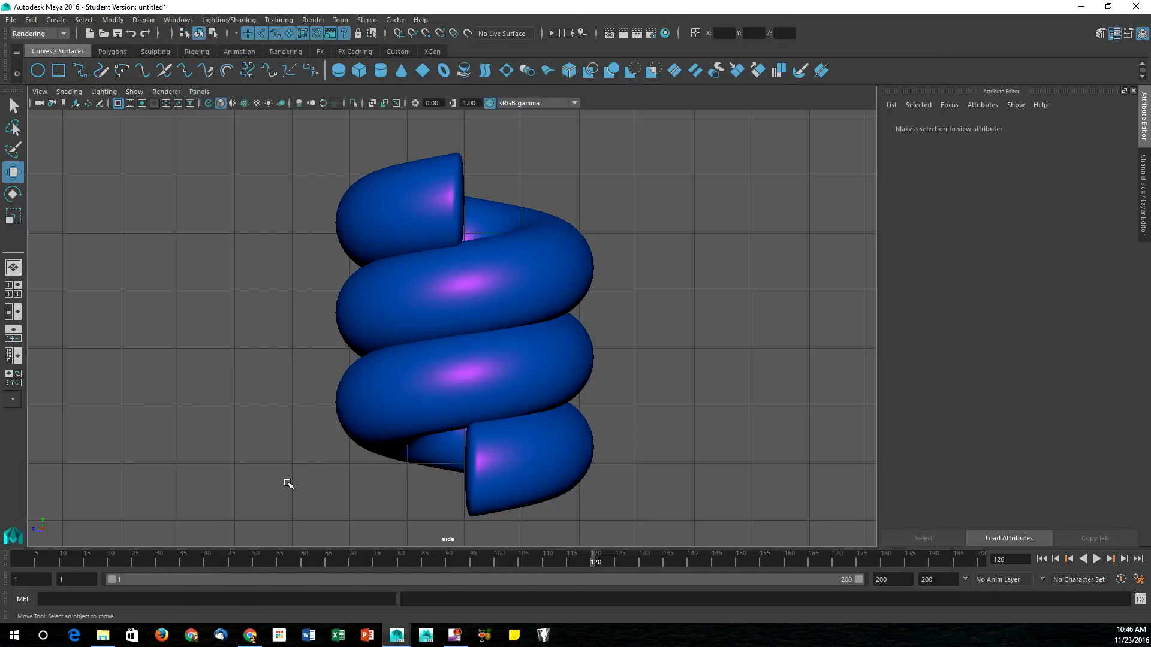
Switch to File Explorer and examine the playblast, render video and still images in the project's images folder.
left_click(104, 636)
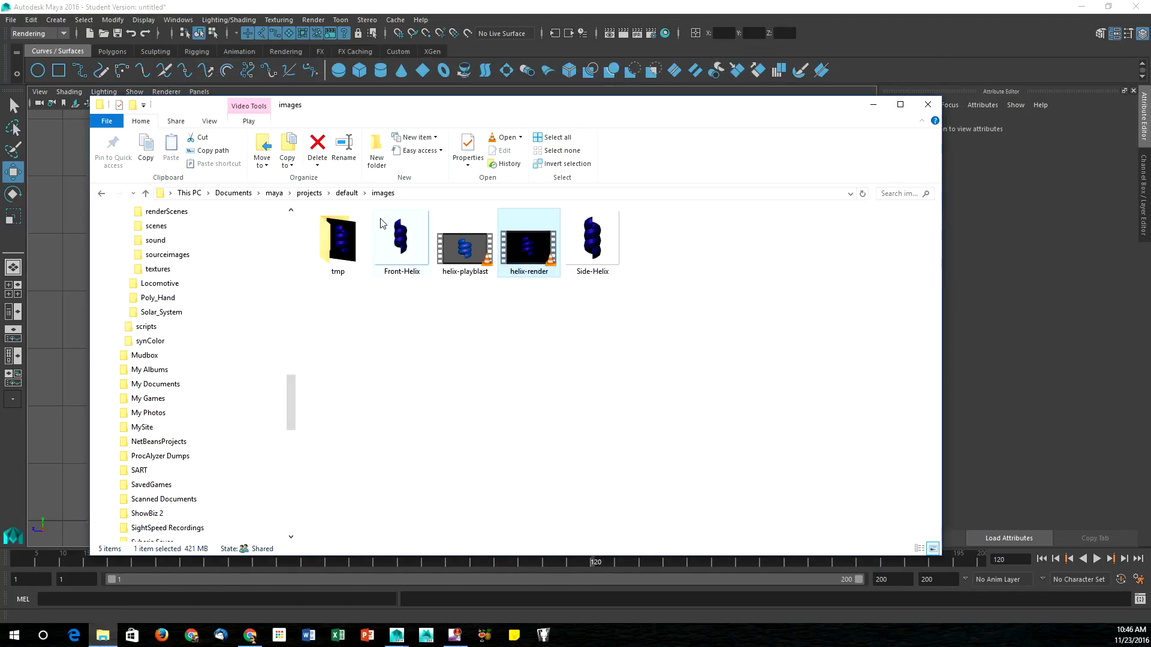
left_click(465, 249)
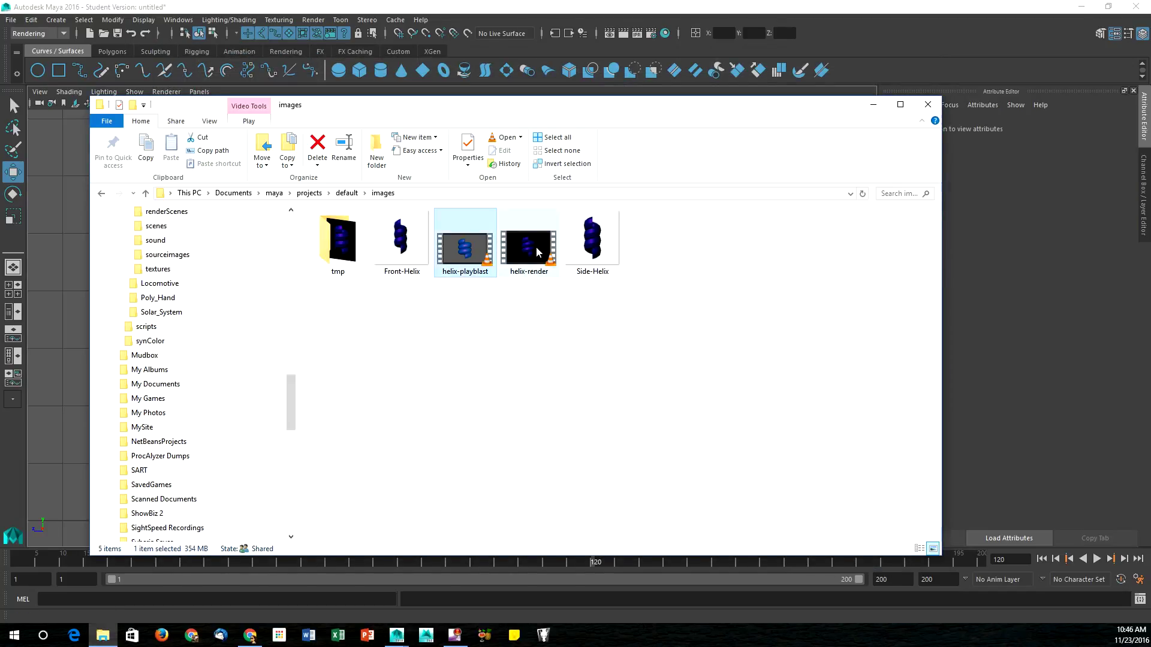
left_click(530, 251)
left_click(466, 249)
left_click(522, 248)
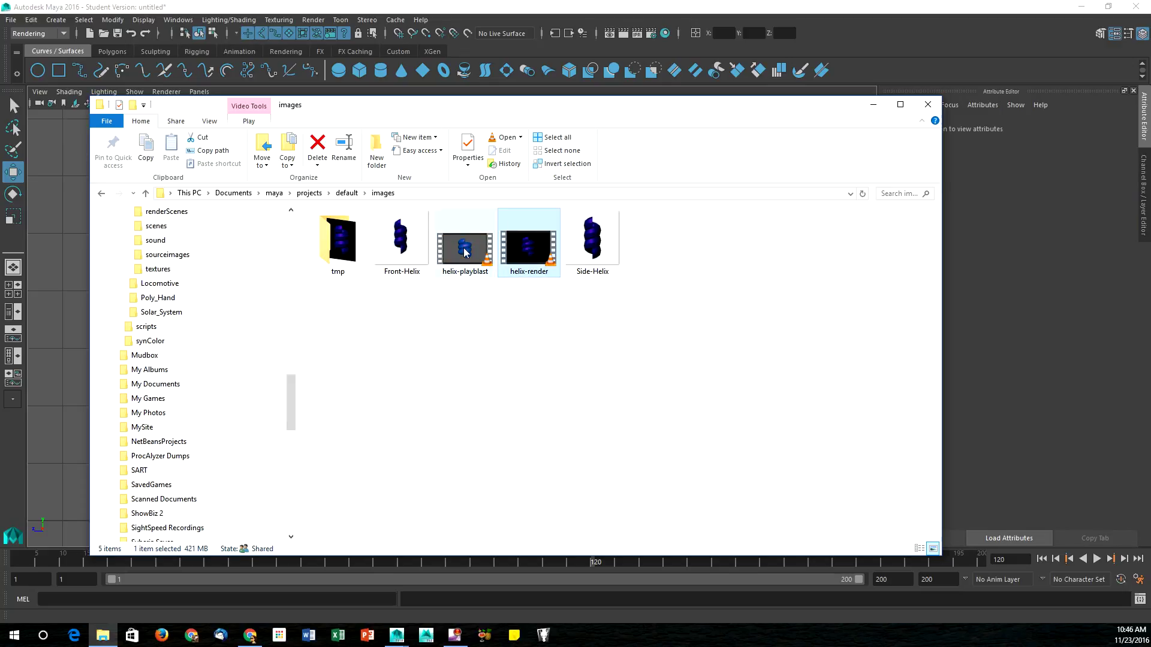
left_click(466, 253)
left_click(394, 248)
left_click(609, 256)
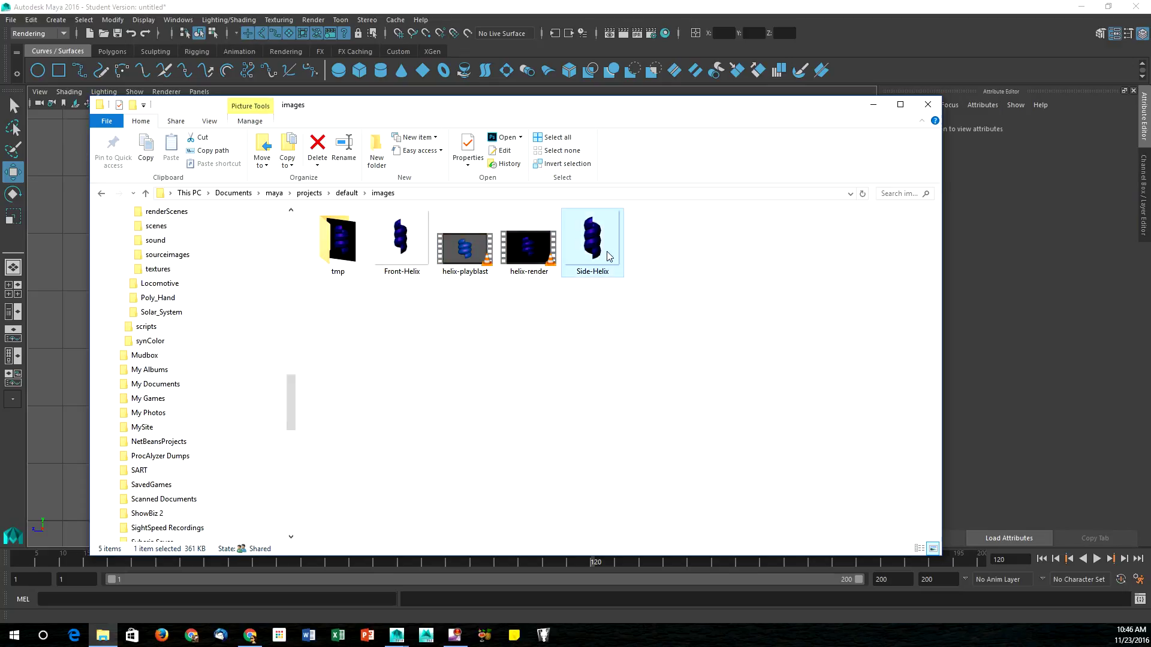
left_click(642, 336)
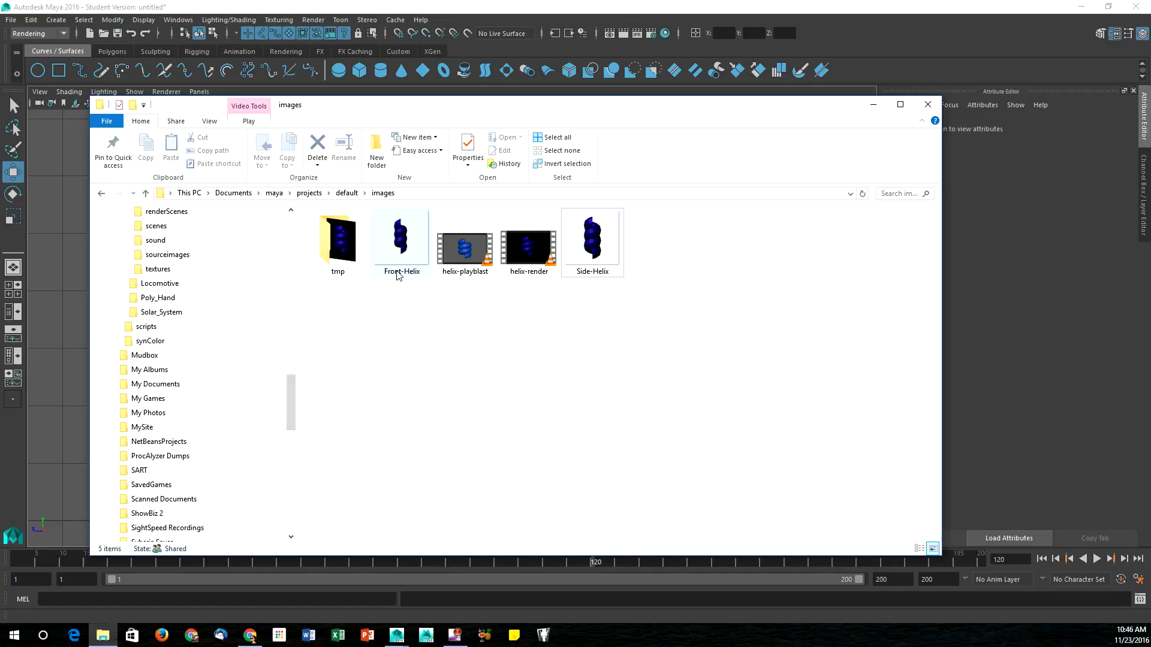
mouse_move(395, 273)
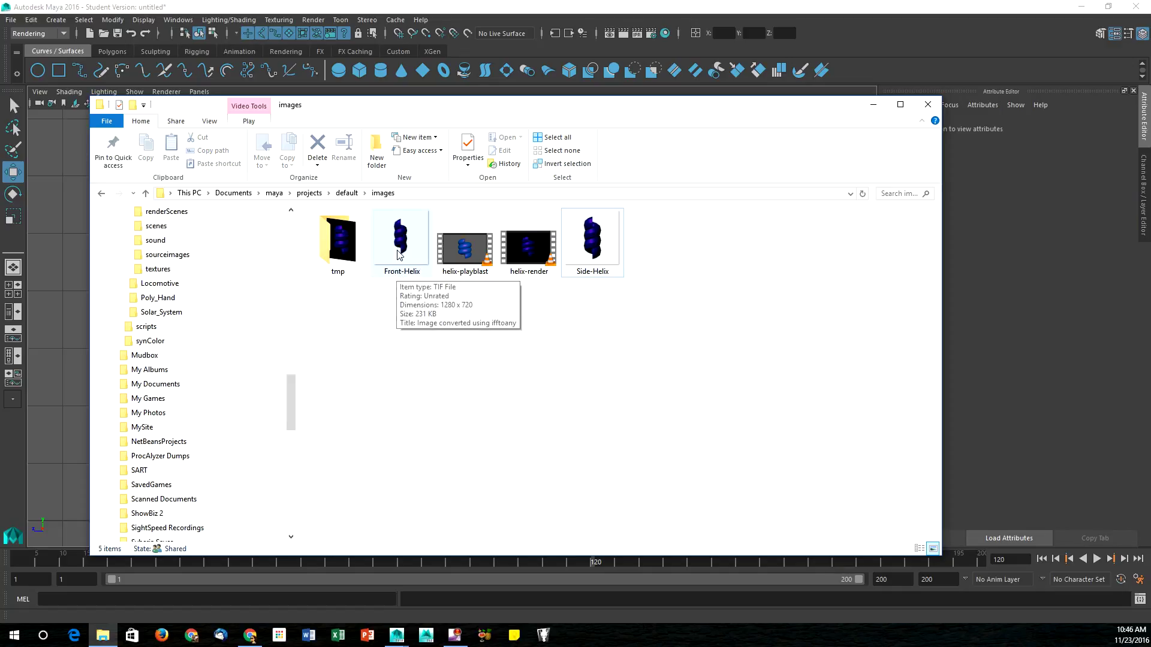
Open the Front-Helix image in Photoshop and inspect its channels, showing and hiding Alpha 1 over the RGB image.
left_click(398, 254)
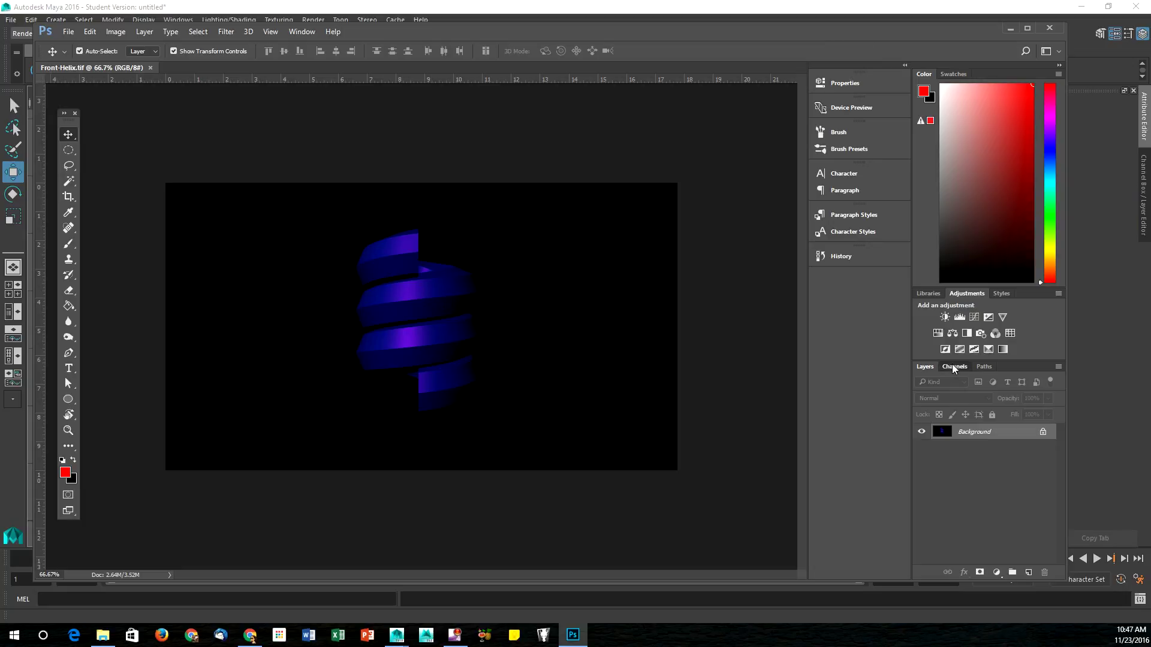
left_click(954, 367)
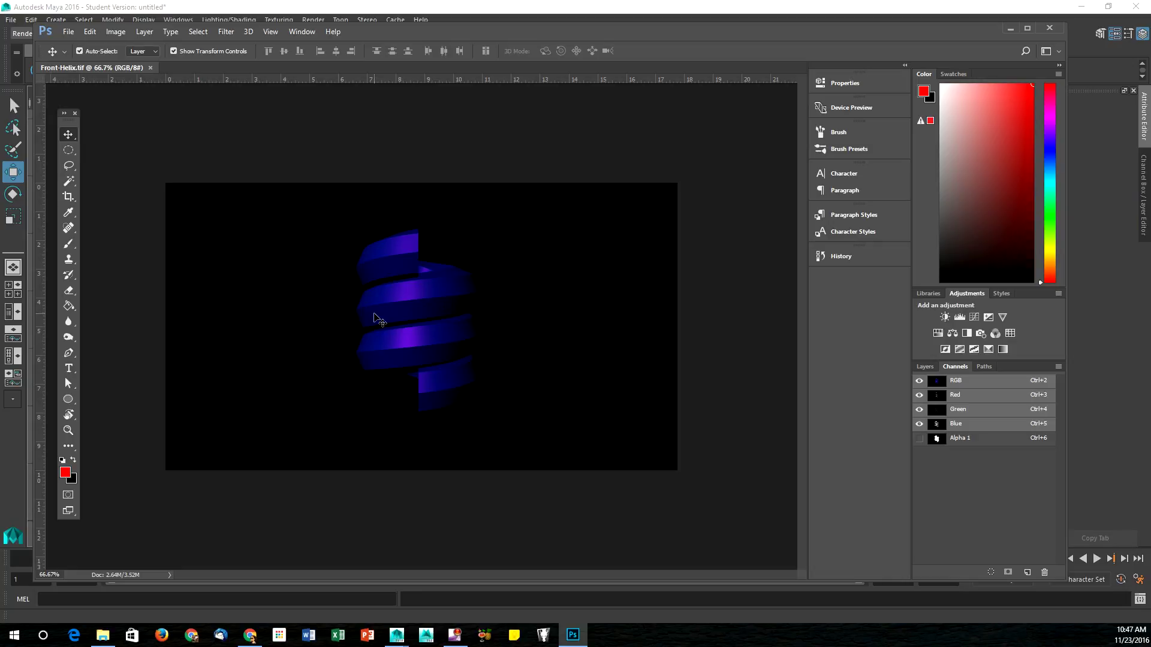
left_click(921, 442)
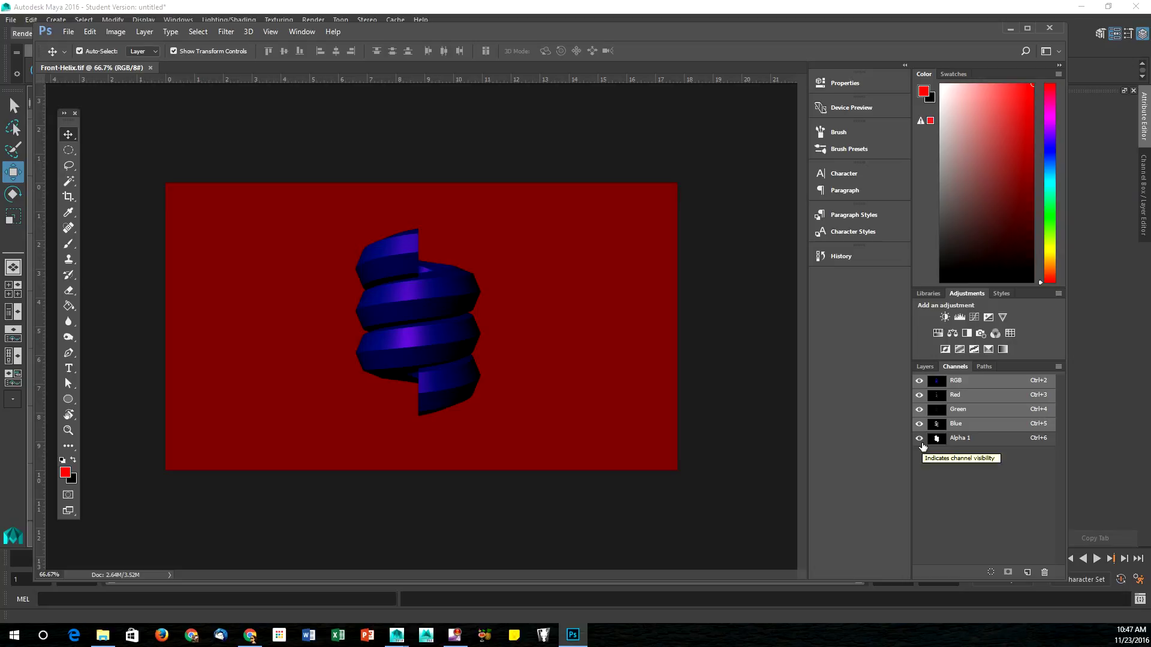
left_click(920, 441)
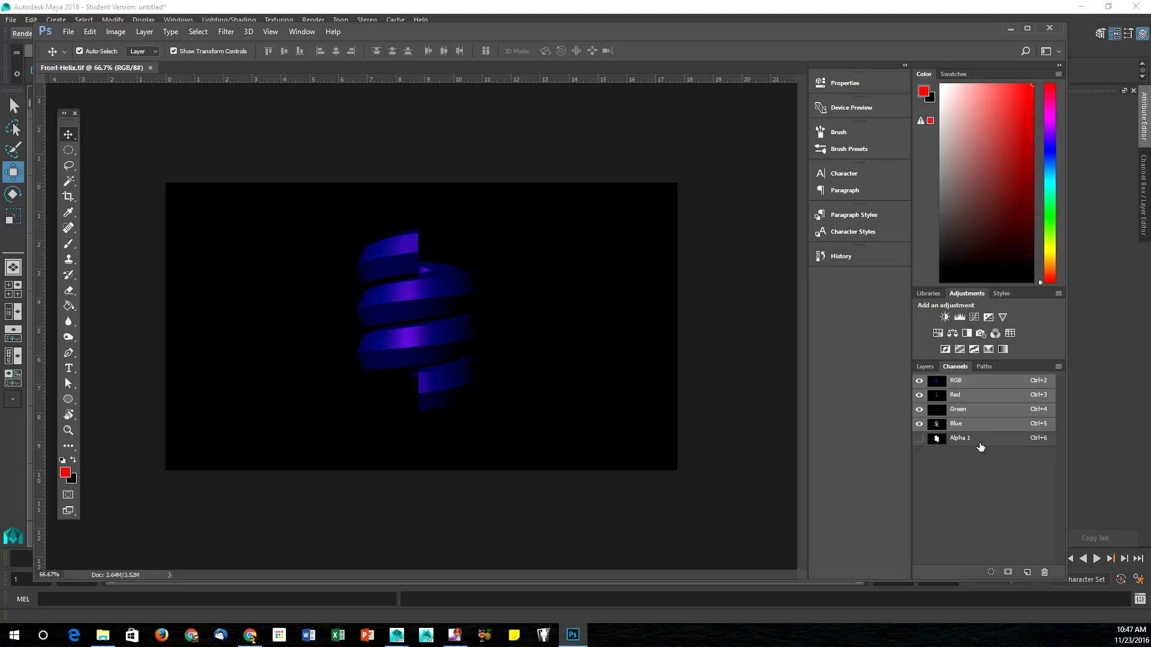
Load the Alpha 1 channel as a selection, restore the RGB-only display, and mask the Background layer with the selection.
left_click(981, 443)
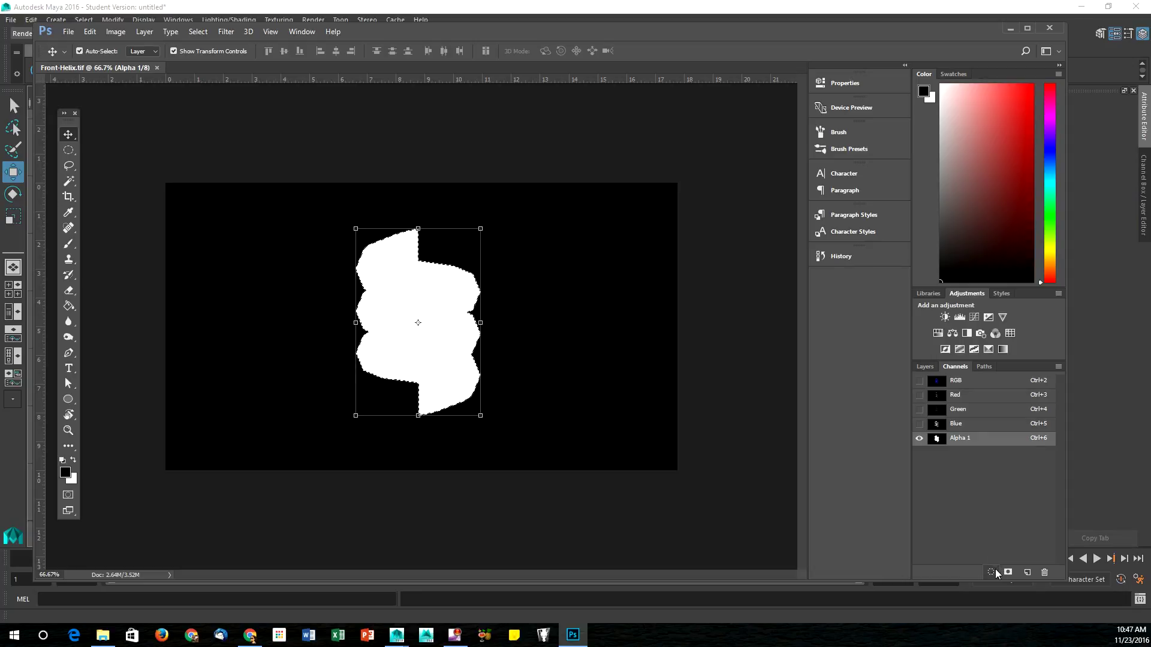
left_click(920, 381)
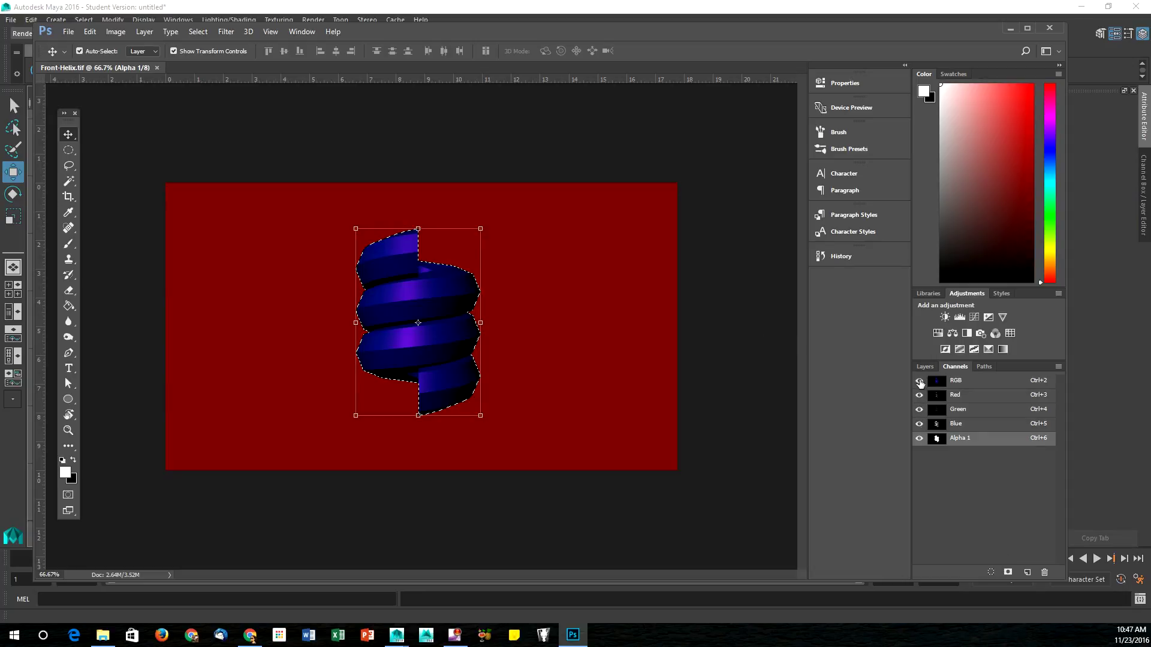
left_click(919, 438)
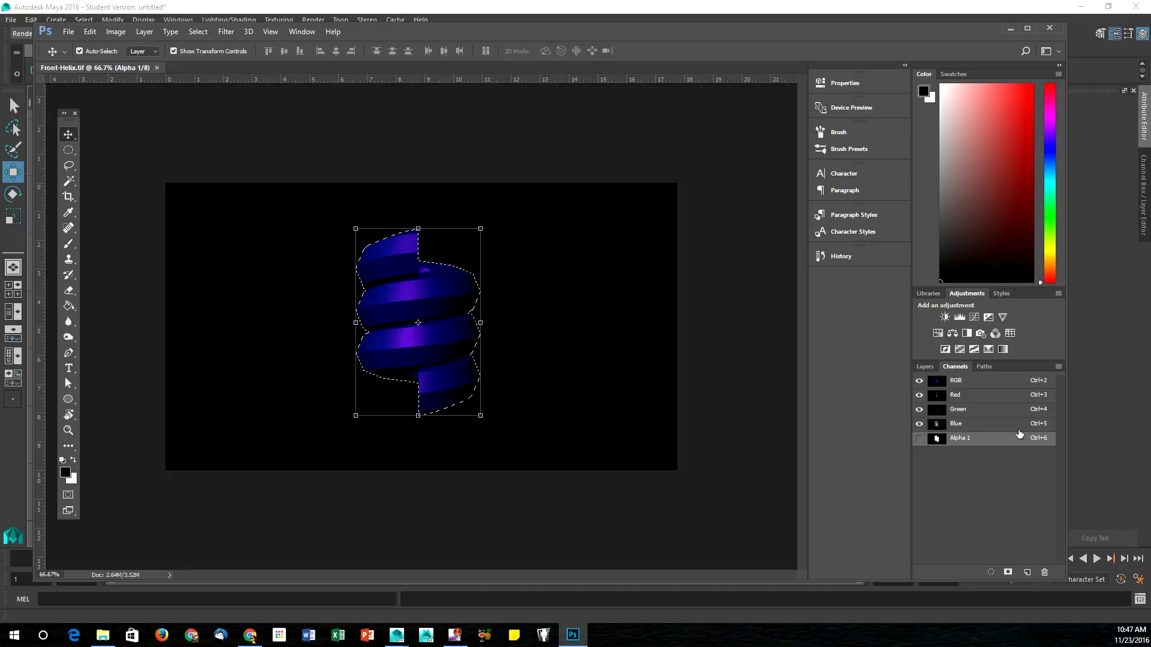
left_click(925, 367)
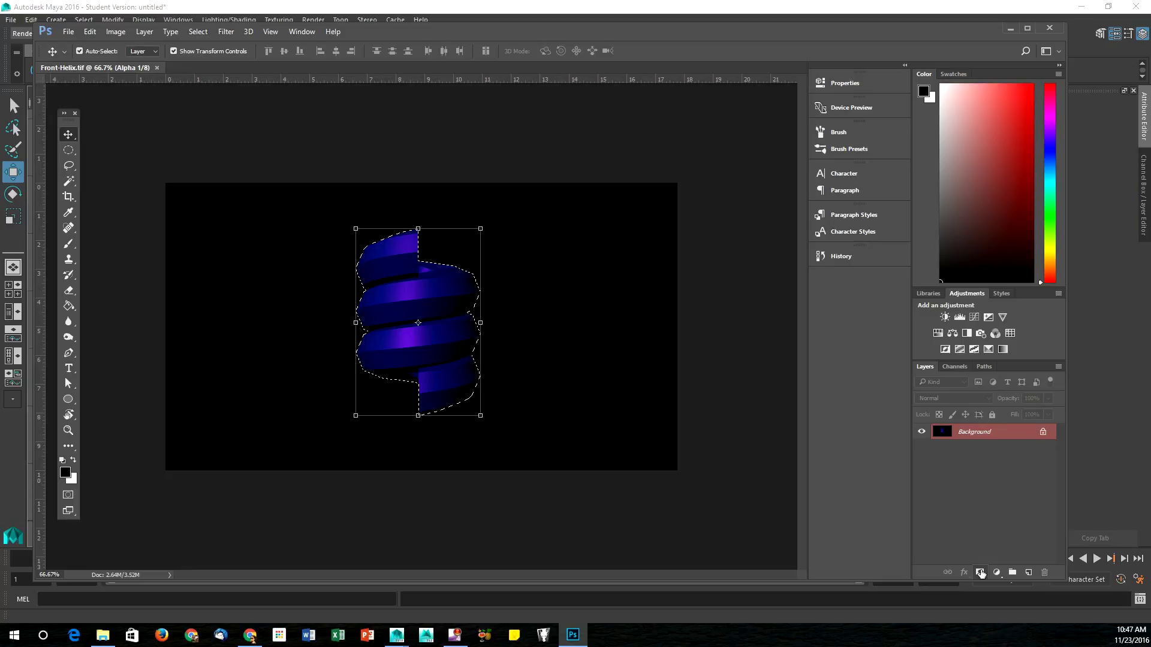
left_click(981, 573)
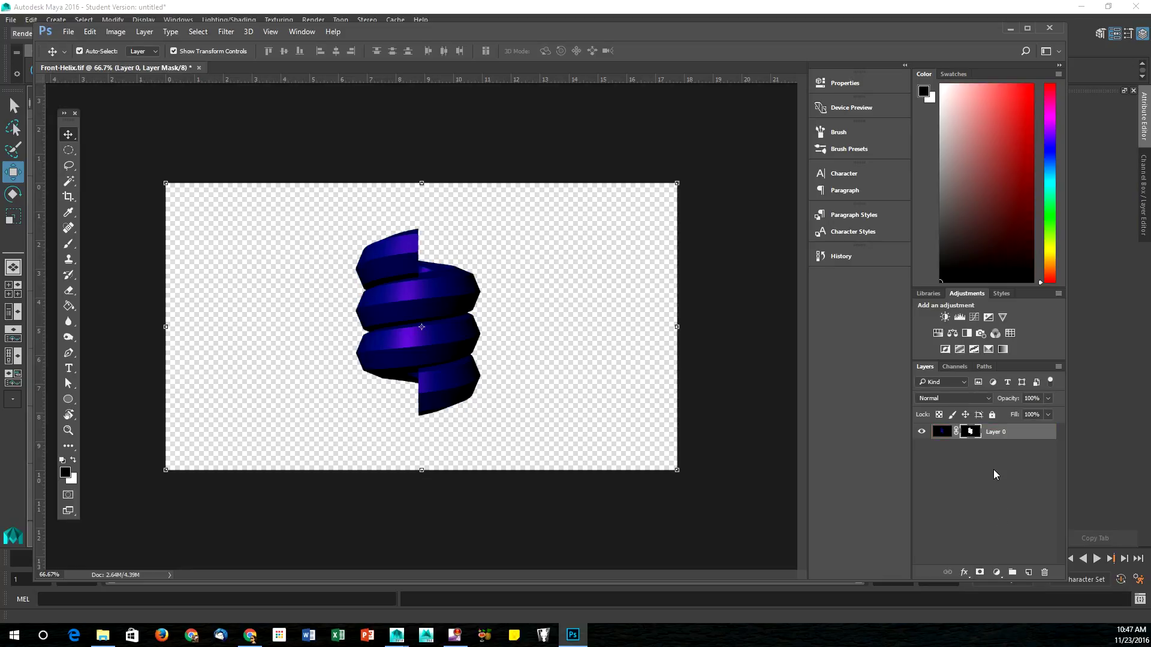
Try moving the masked helix layer around the canvas twice, undoing each move.
left_click_drag(401, 354, 452, 394)
key("ctrl+z")
left_click_drag(428, 342, 289, 379)
key("ctrl+z")
Show the masked image's channels, then quit Photoshop without saving the changes to Front-Helix.tif.
left_click(958, 369)
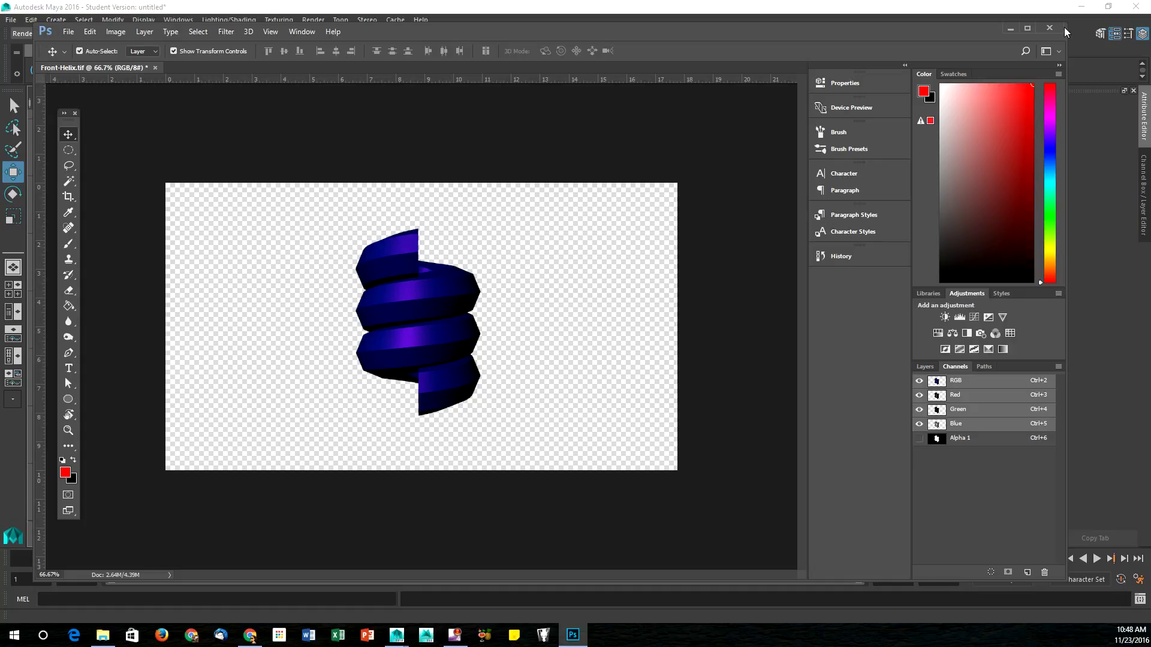
left_click(1049, 29)
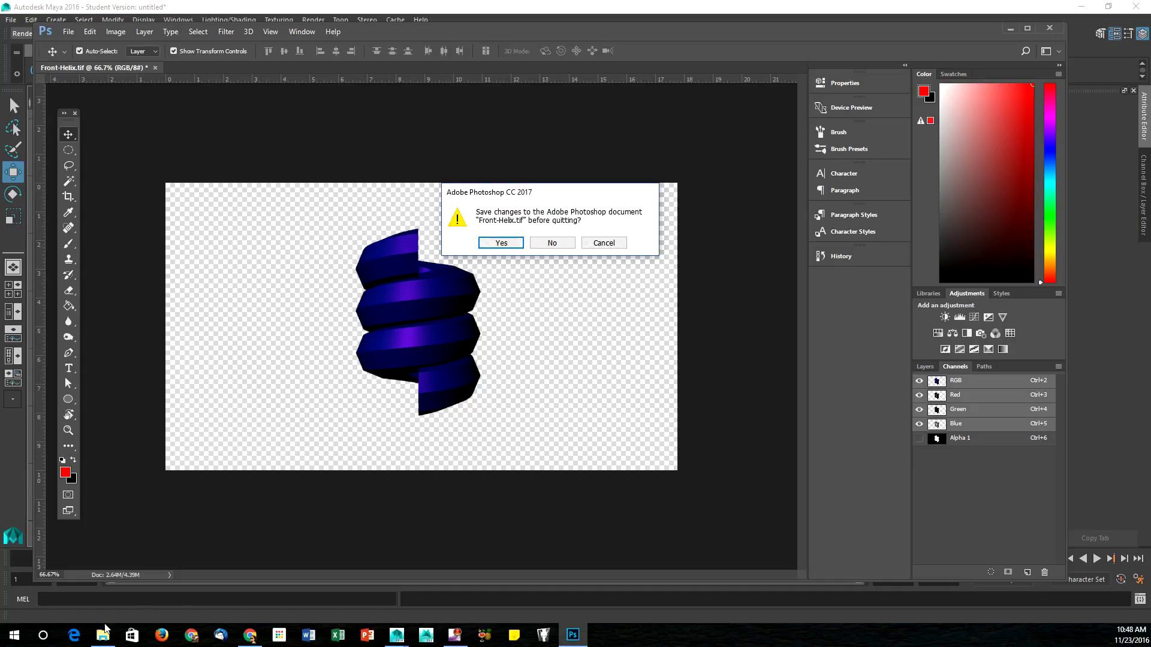
left_click(559, 246)
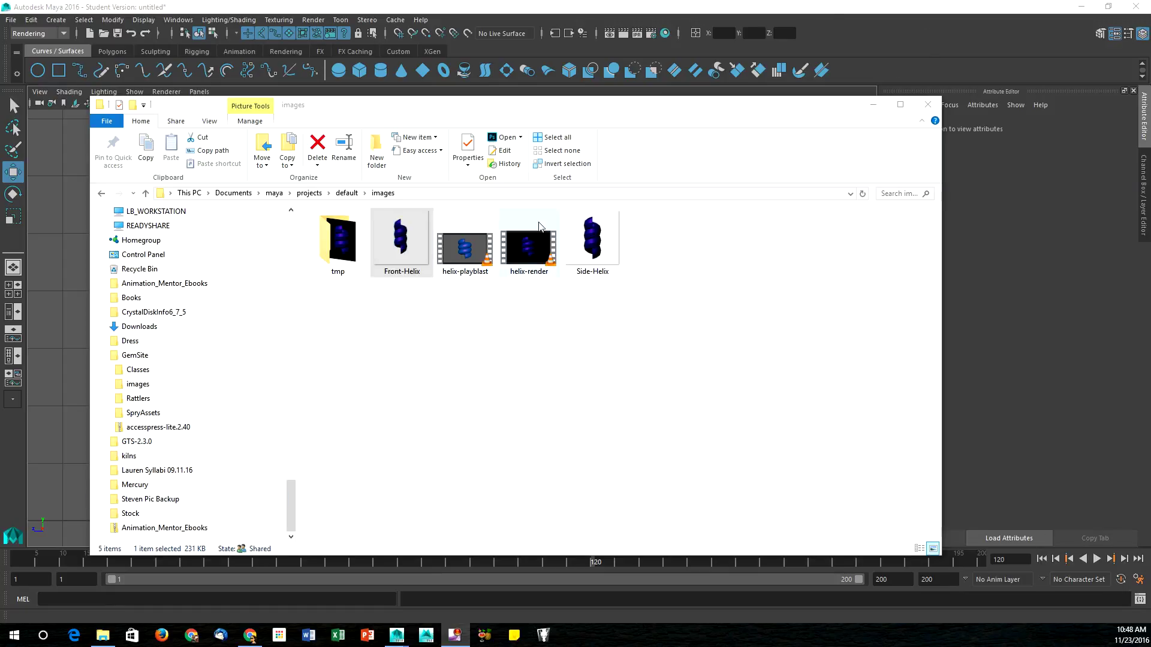
Review the helix-playblast, helix-render, Front-Helix and Side-Helix files once more, then close the images folder window.
left_click(458, 254)
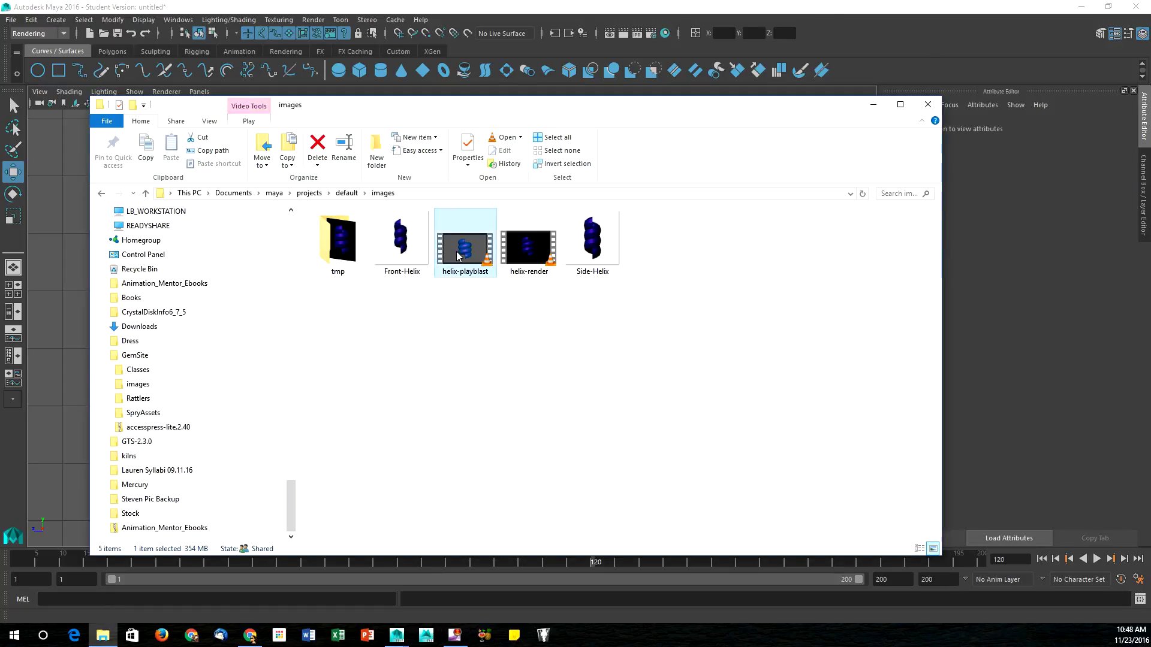
left_click(531, 250)
left_click(431, 264)
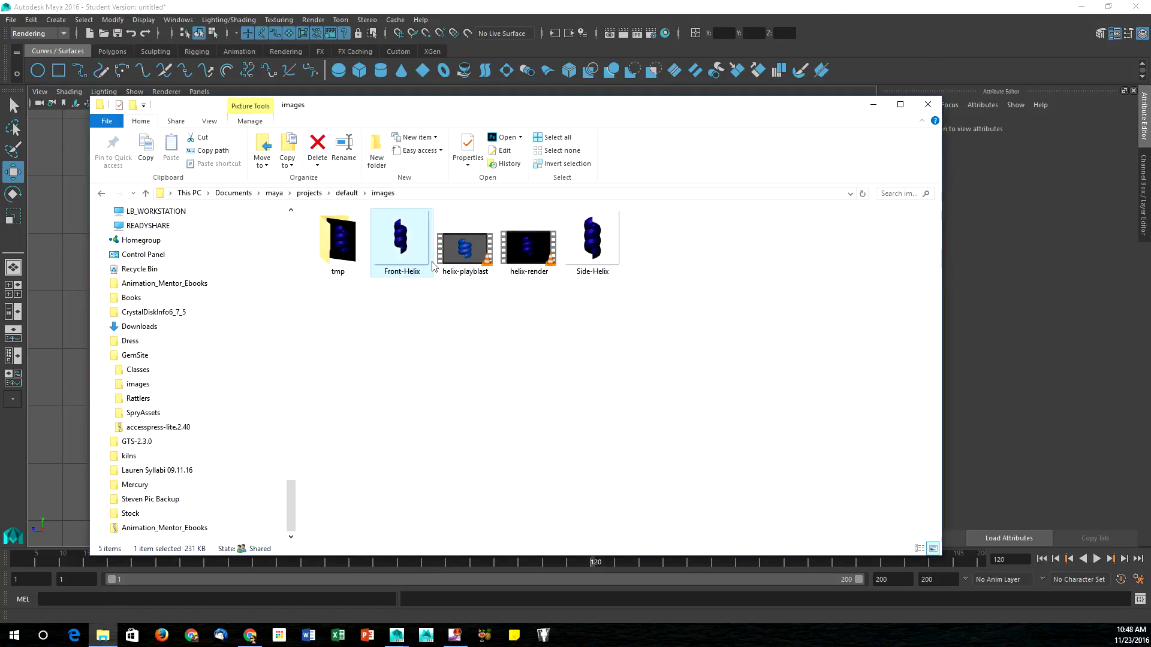
left_click(574, 243)
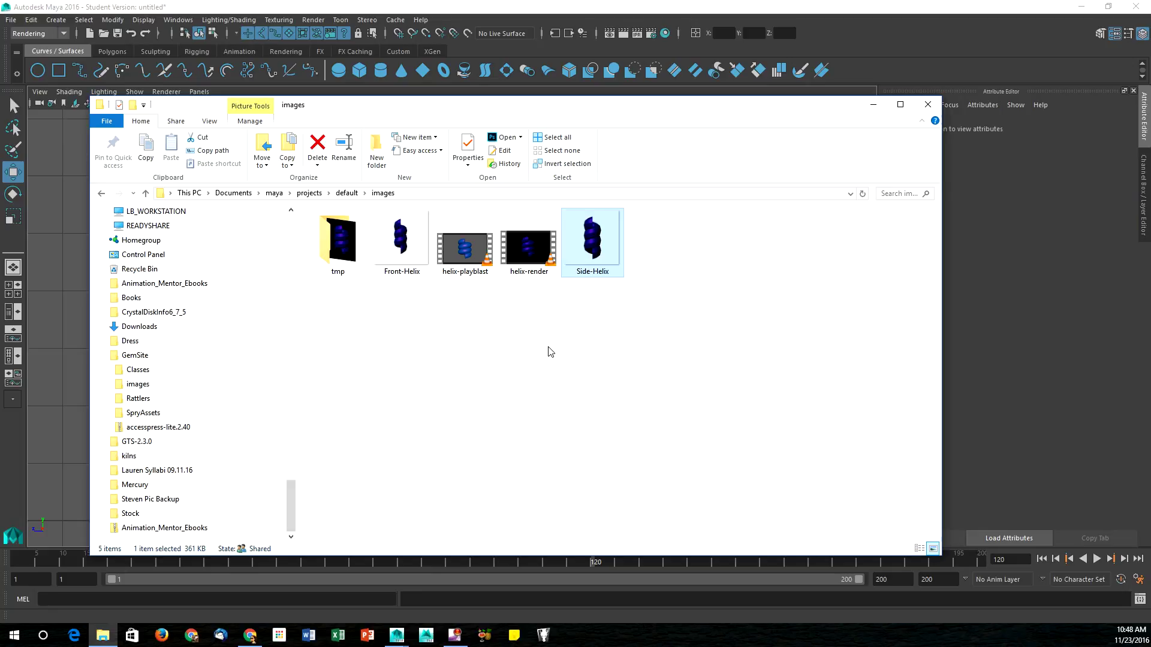
left_click(550, 351)
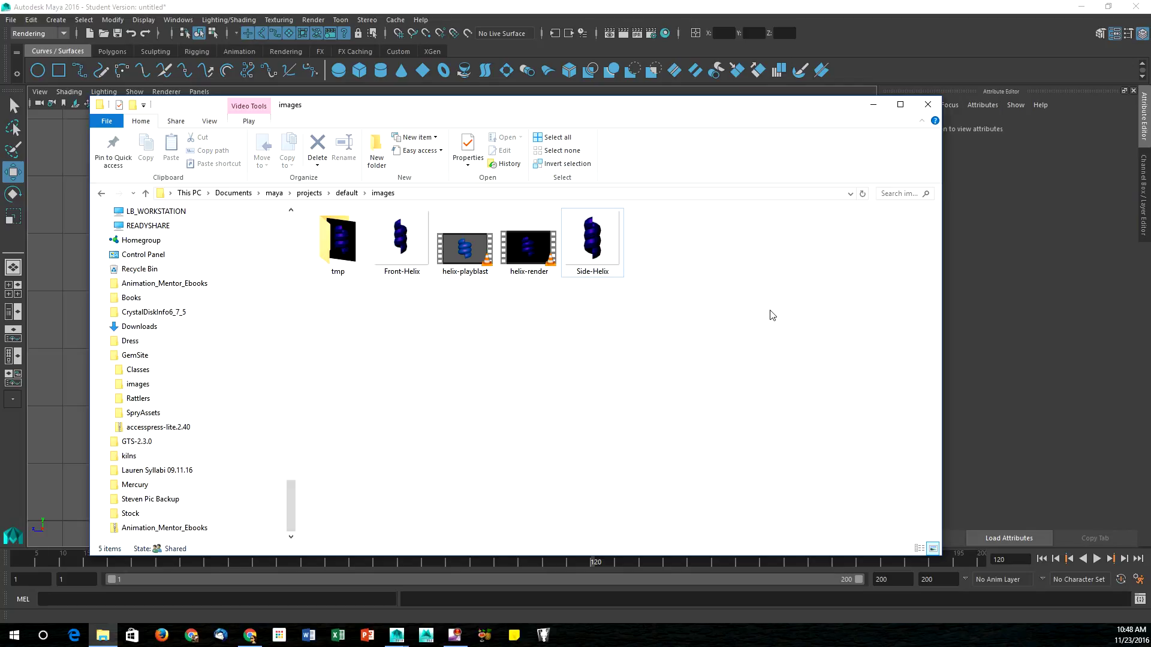
left_click(927, 106)
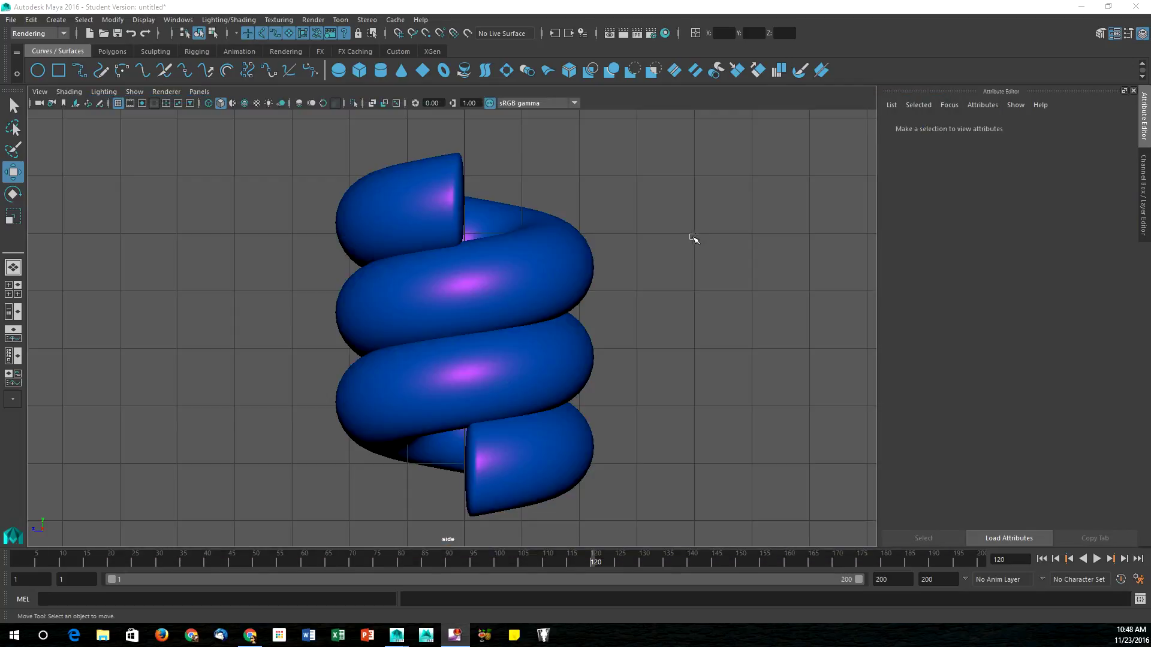